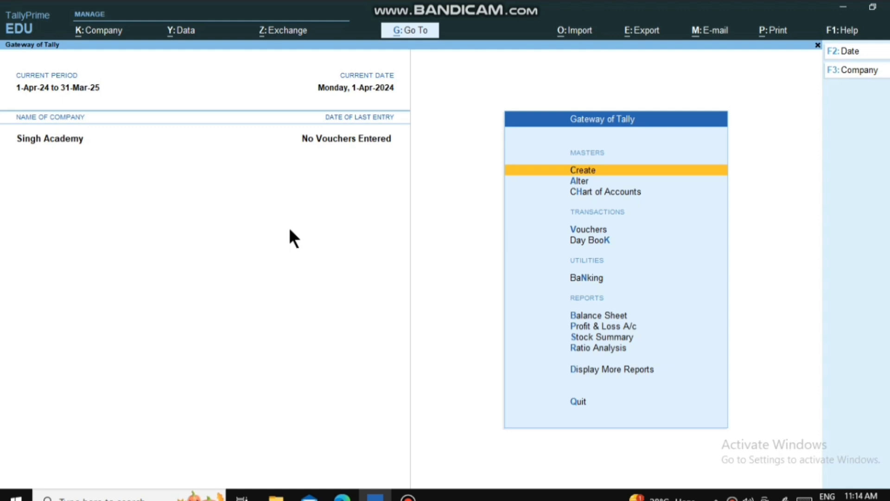
Enable Goods and Services Tax (GST) in the company features, accepting the default GST details for Rajasthan, and save the features.
key(F11)
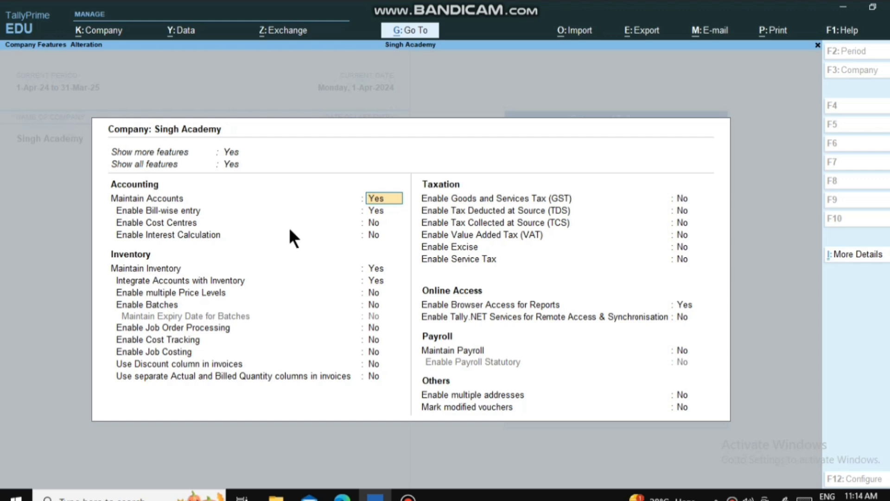
key(Return)
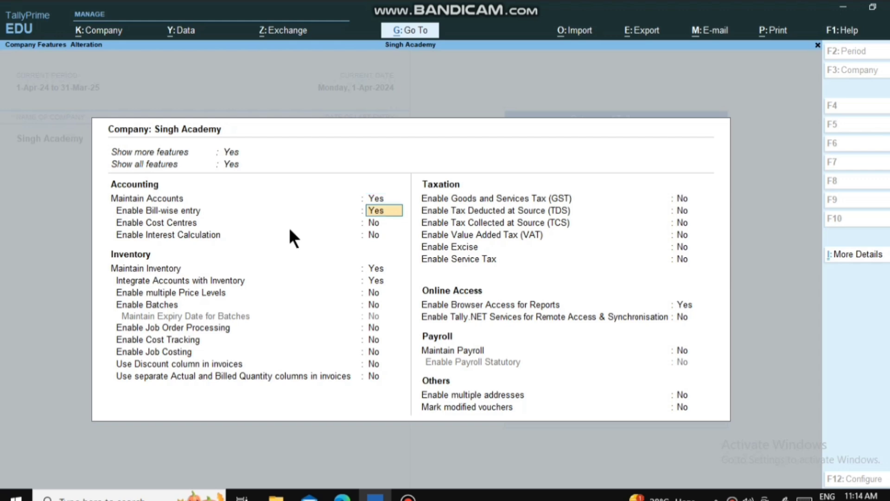
key(Return)
key(Return)
key(Return)
key(Return)
key(Return)
key(Return)
key(Return)
key(Return)
key(Return)
key(Return)
key(Return)
key(Return)
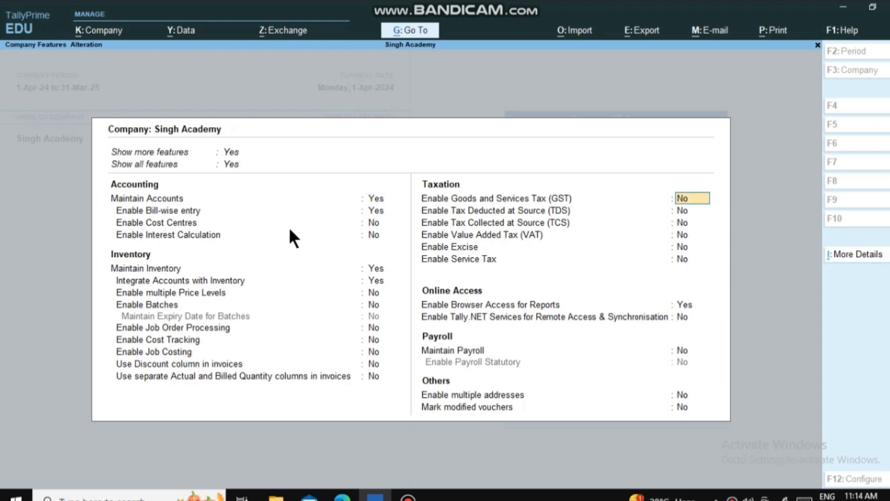
text(yes)
key(Return)
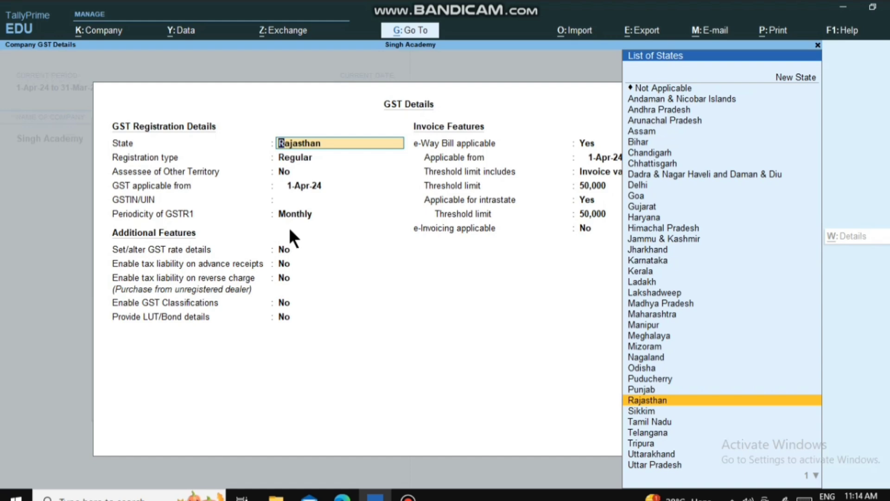
key(ctrl+a)
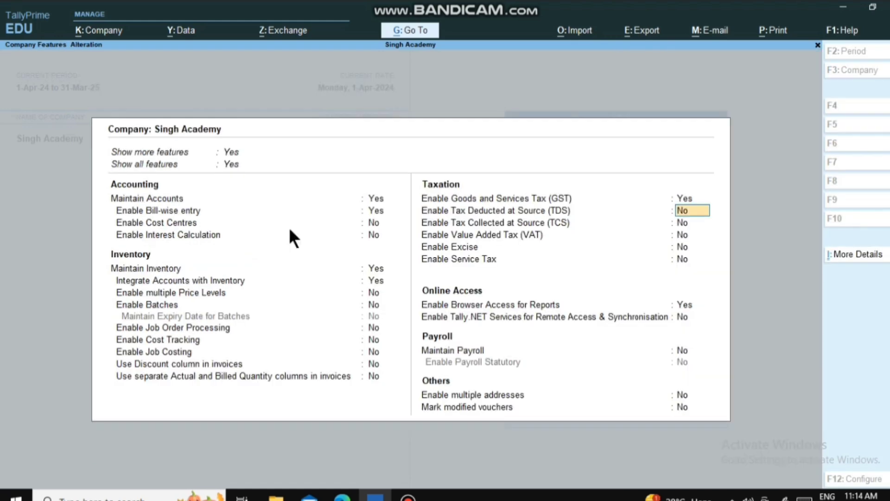
key(ctrl+a)
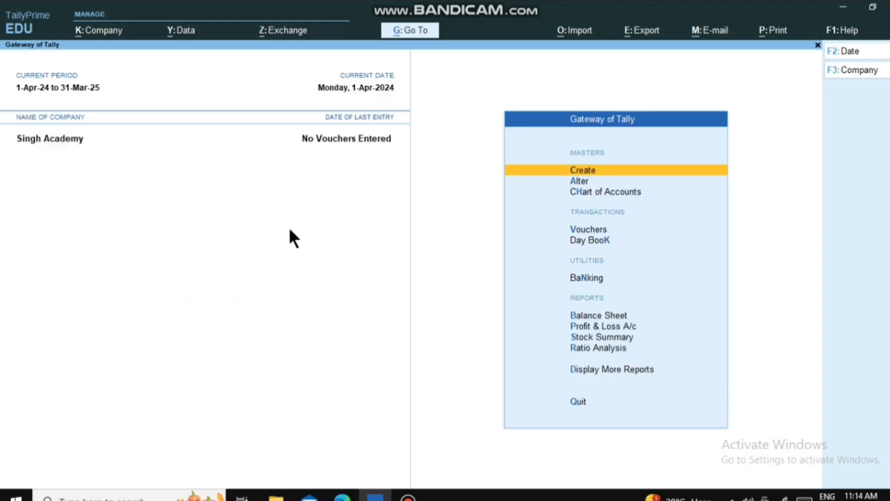
Open a new purchase voucher and enter supplier invoice number 568 with the date 1-Apr-24.
key(Down)
key(Down)
key(Down)
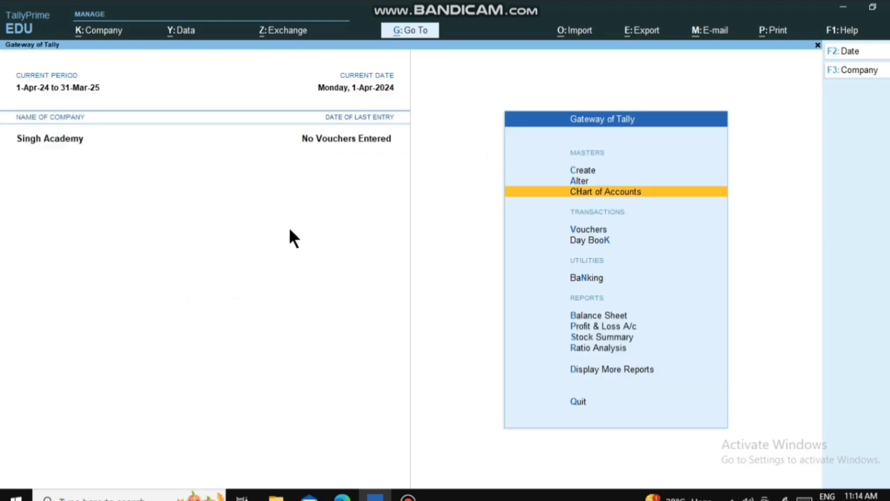
key(Return)
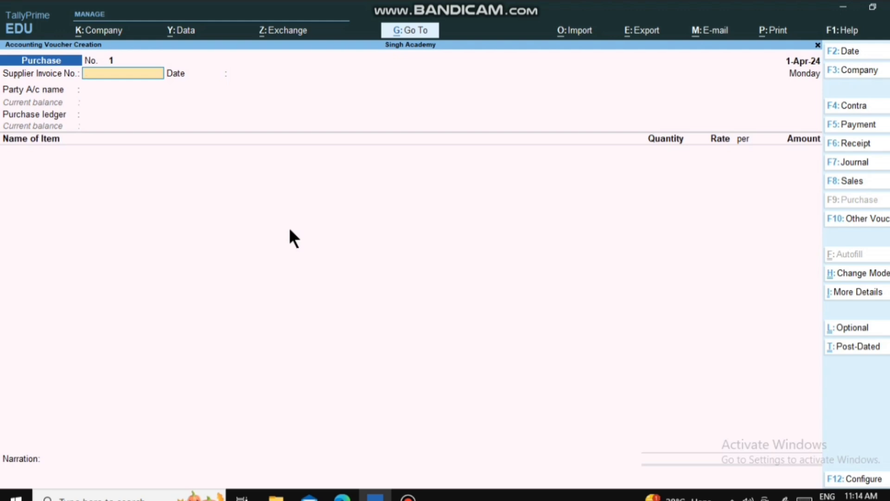
text(568)
key(Return)
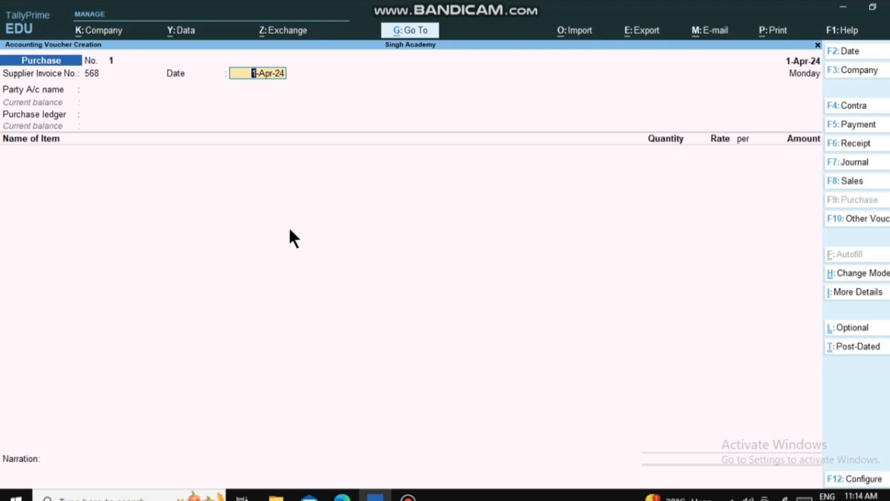
key(Return)
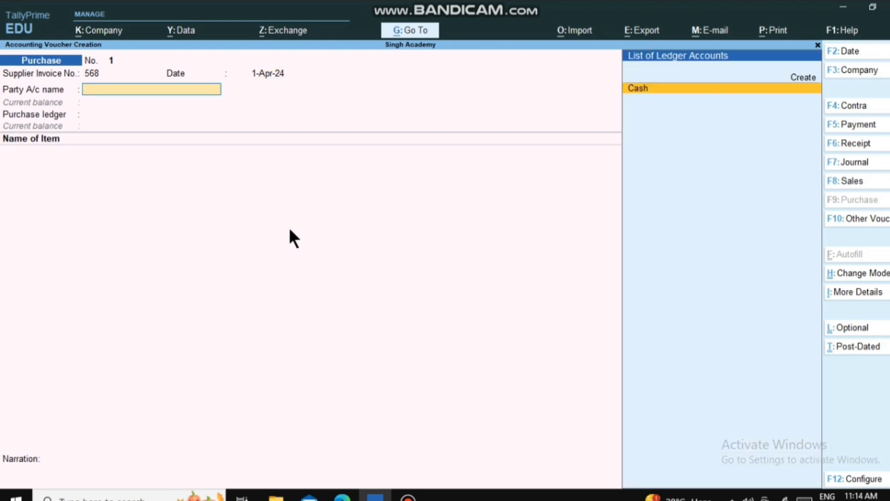
Create a party ledger named ABC Ltd. from the voucher and place it under Sundry Creditors.
key(Up)
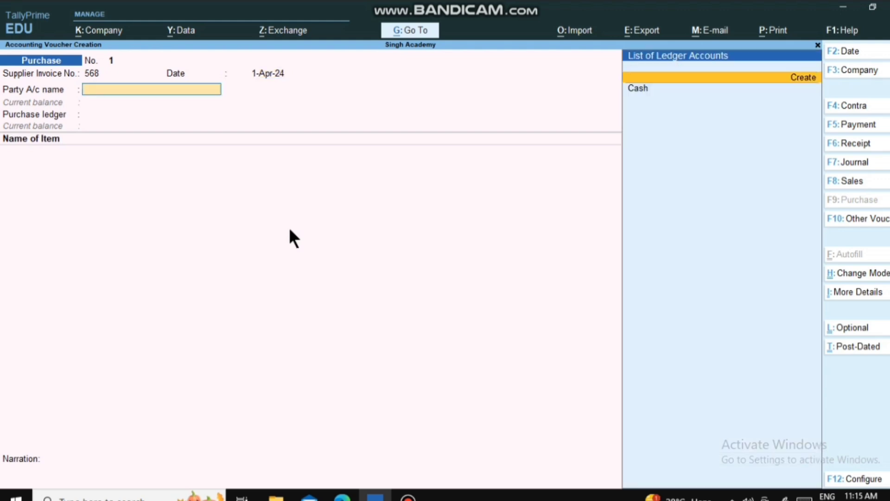
key(Return)
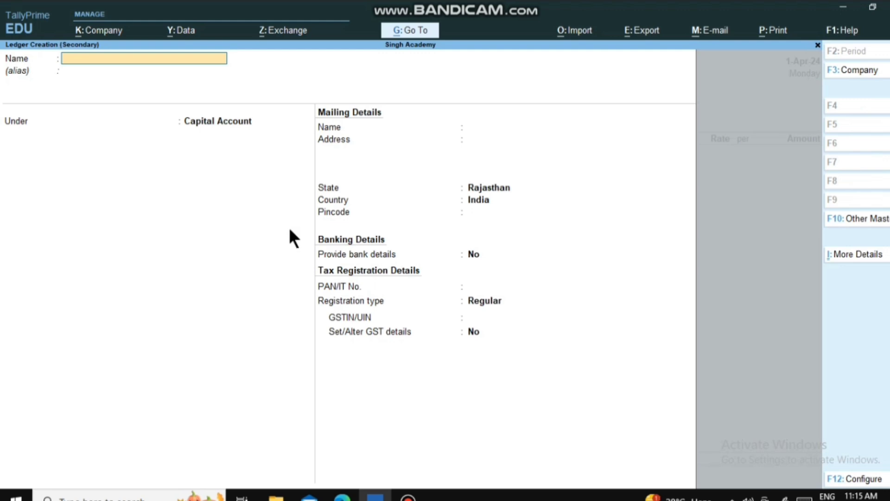
text(ABCV)
key(BackSpace)
text(Ltd.)
key(Return)
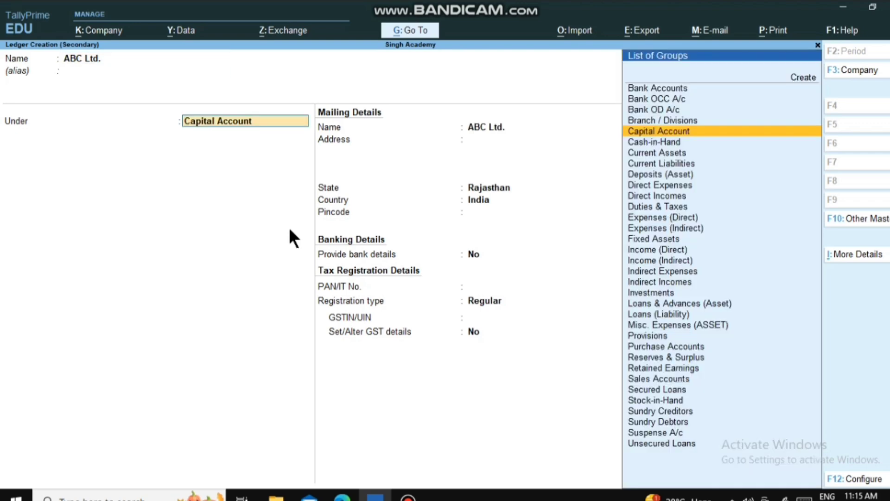
text(Sundr)
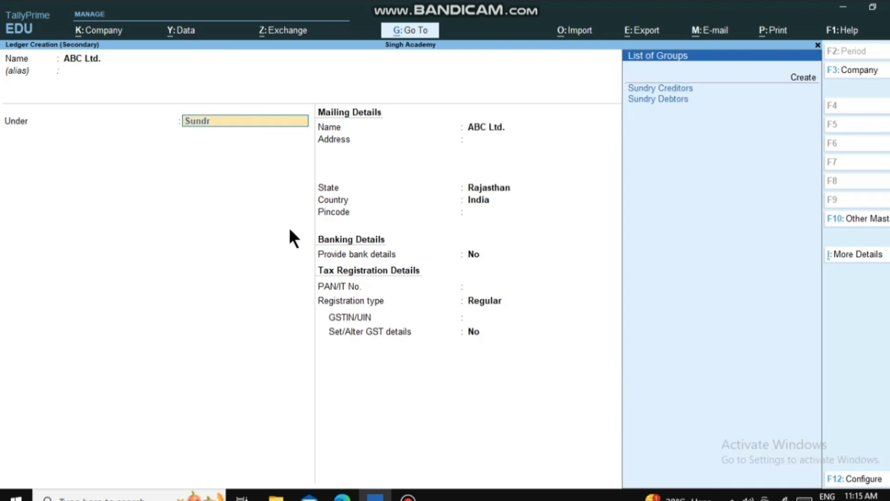
text(y)
key(Return)
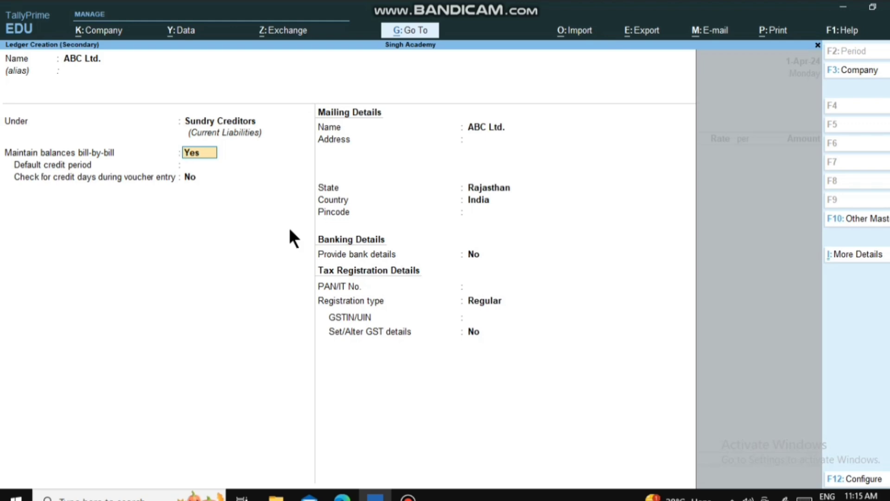
Keep bill-by-bill balances and the Regular registration type for ABC Ltd., leave the GSTIN blank, and save the ledger.
key(Return)
key(Return)
key(Return)
key(Return)
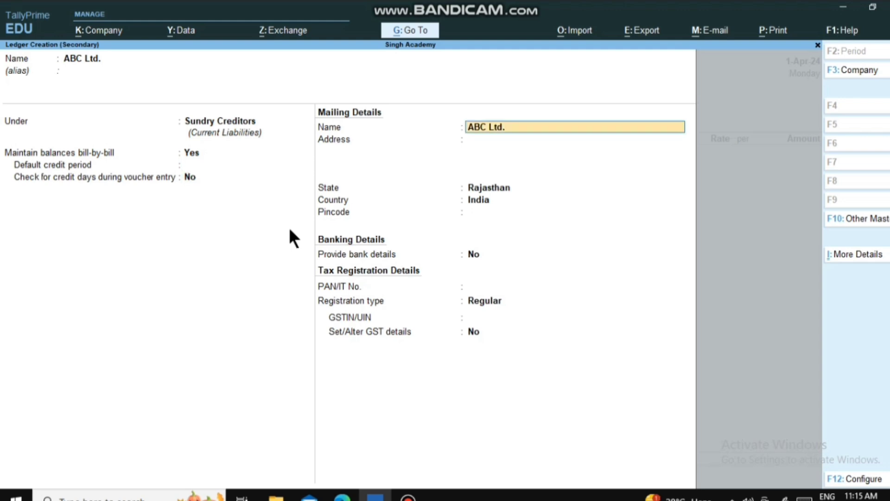
key(Return)
key(Return)
key(Return)
key(Return)
key(Return)
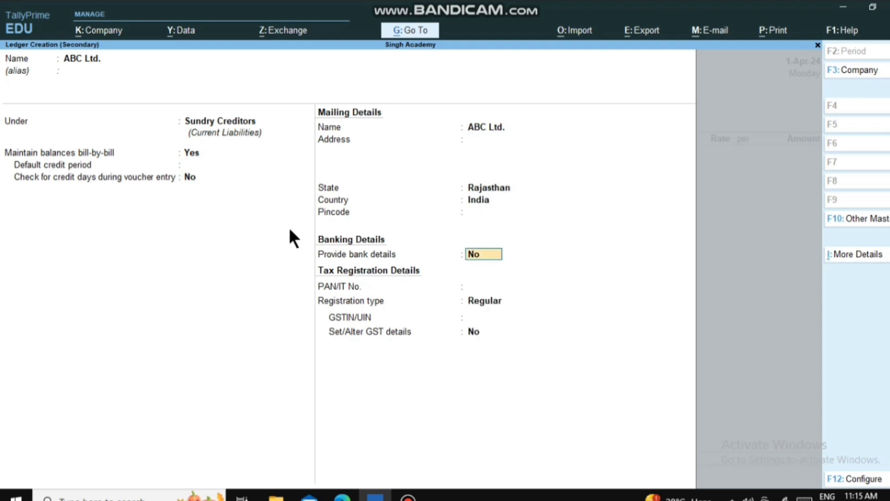
key(Return)
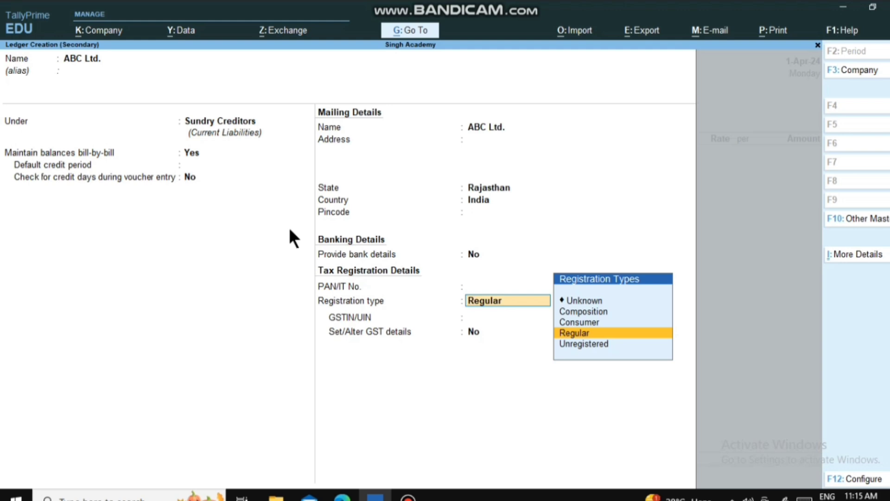
key(Return)
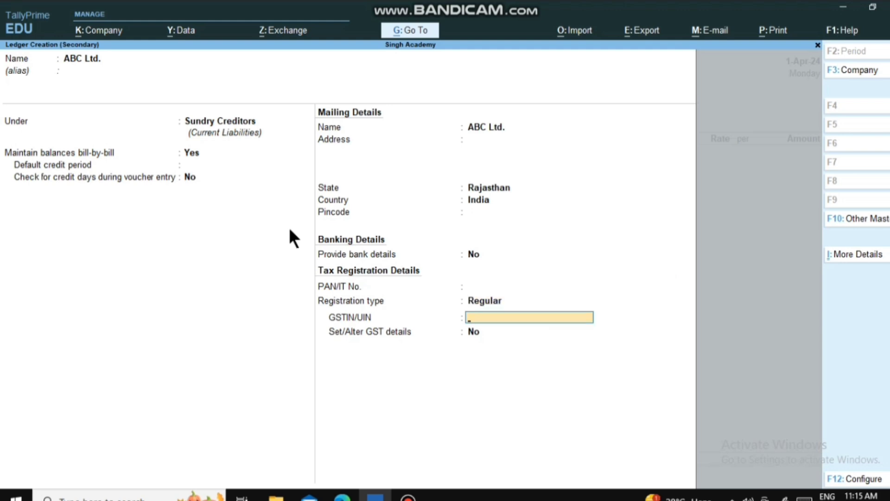
key(Return)
key(Return)
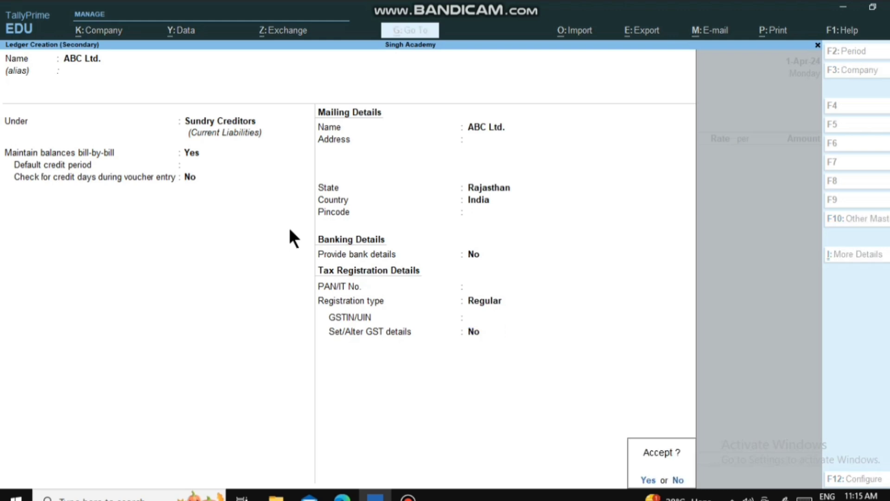
key(Return)
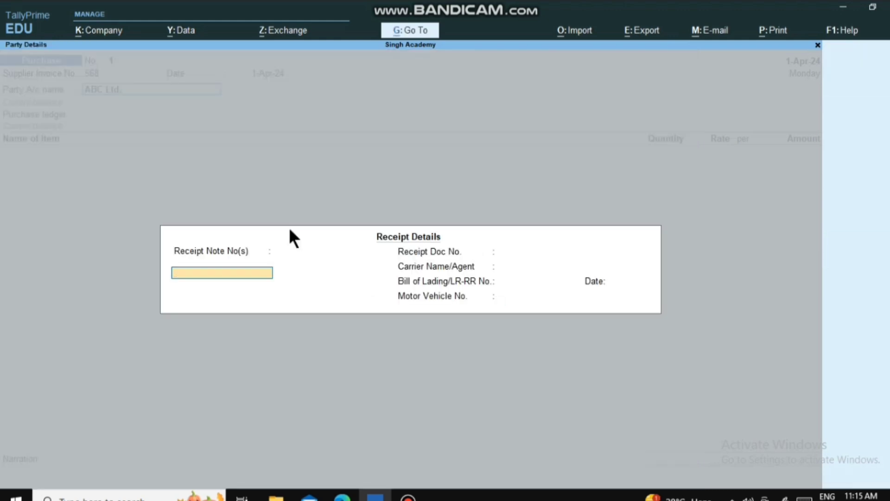
Accept the blank receipt details and the party details with ABC Ltd. as supplier.
key(ctrl+a)
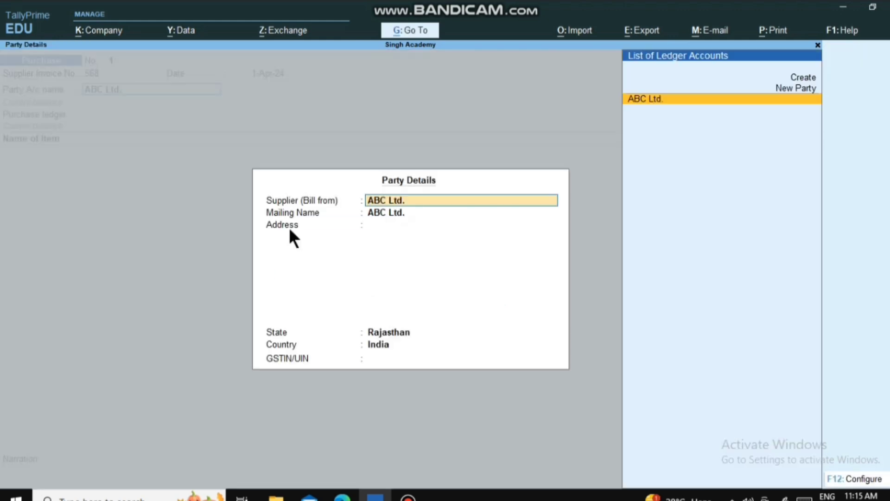
key(Return)
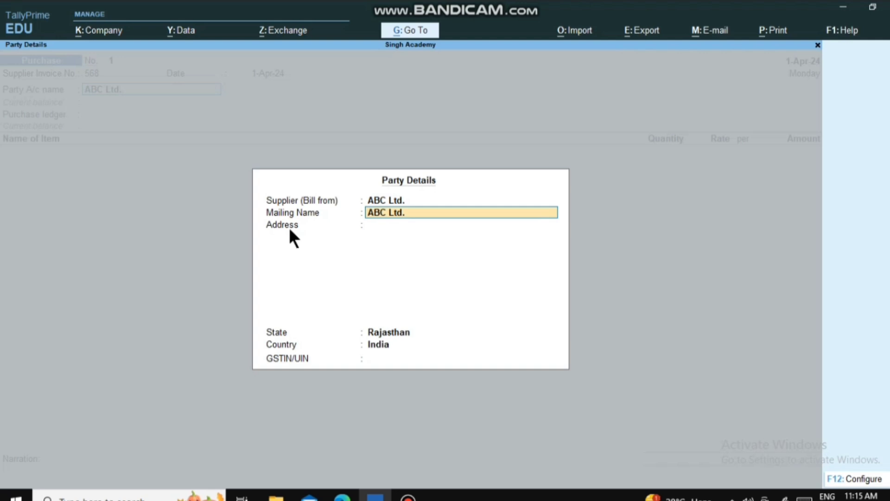
key(Return)
key(ctrl)
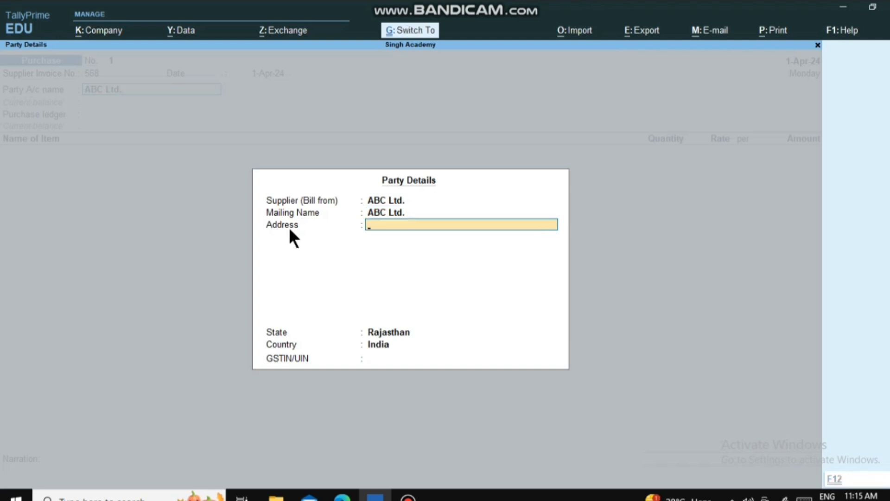
key(ctrl+a)
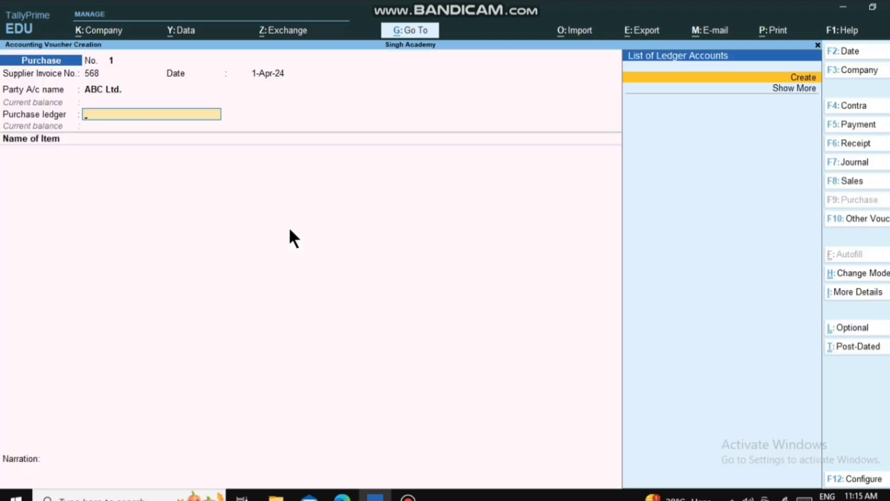
Create a purchase ledger named Purchase and place it under Purchase Accounts.
key(Return)
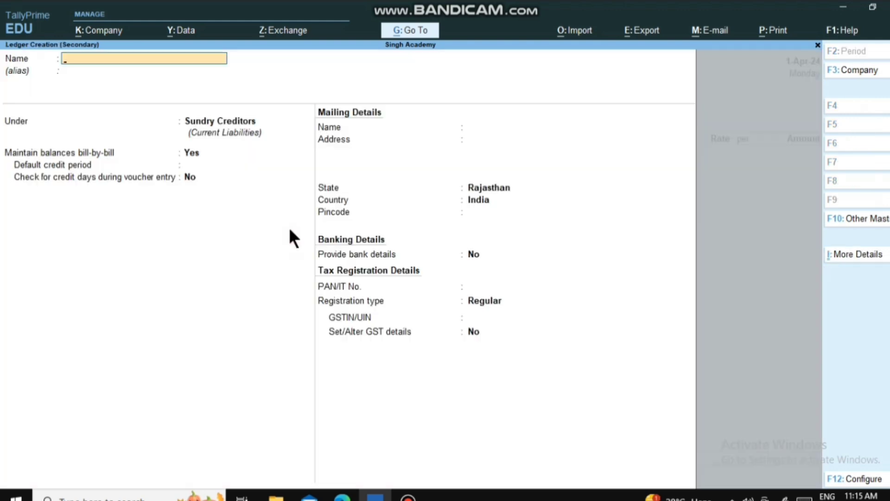
text(Purchase)
key(Return)
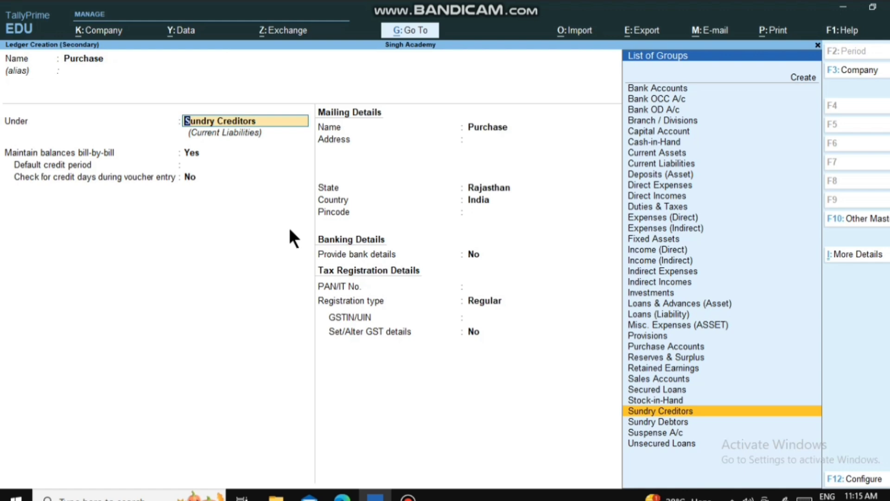
text(Pur)
key(Return)
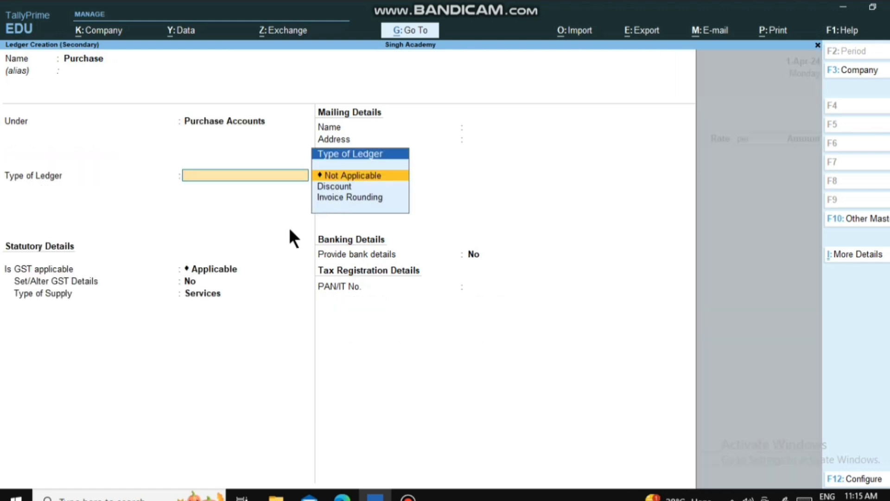
Keep GST applicable for the Purchase ledger without altering GST details, set its type of supply to Goods, and save it.
key(Return)
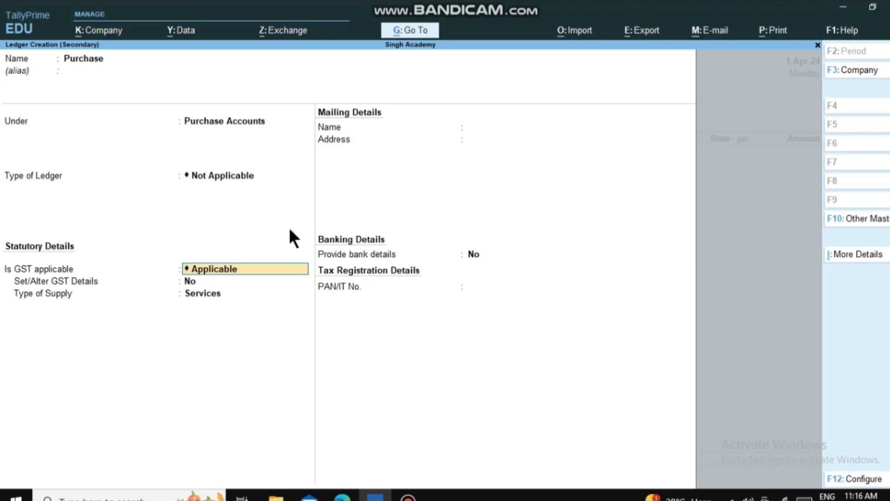
key(Return)
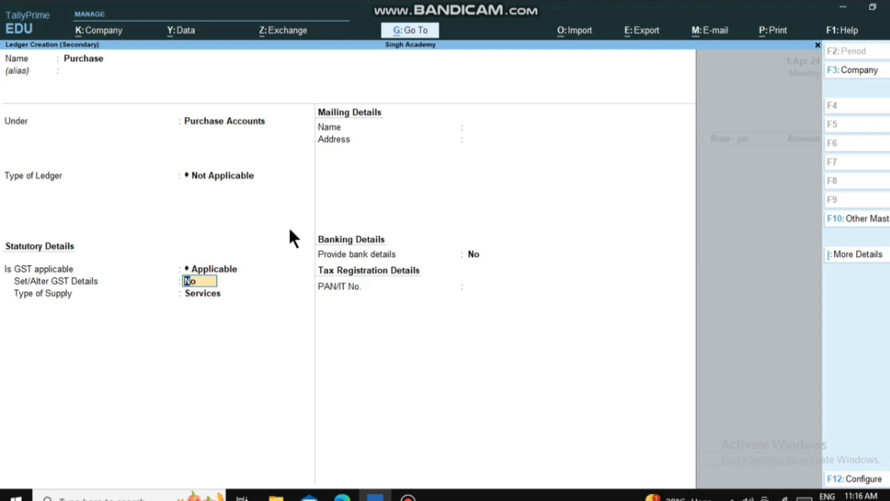
text(y)
key(BackSpace)
key(Return)
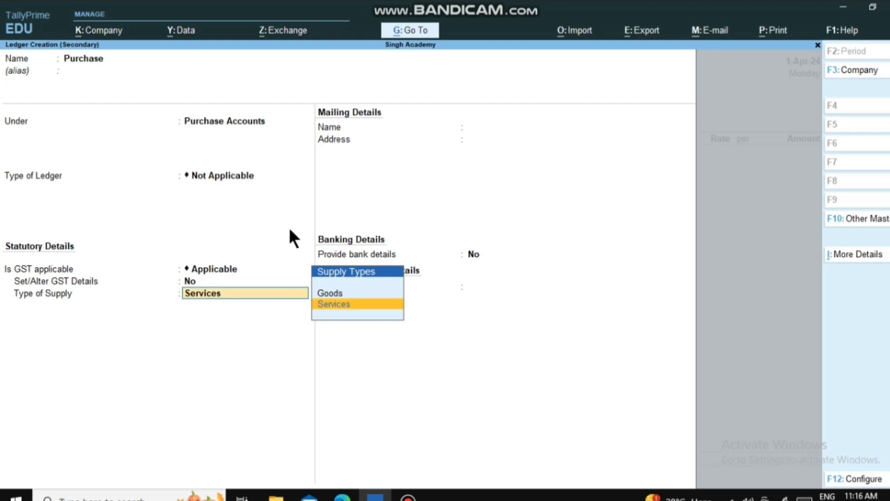
key(Up)
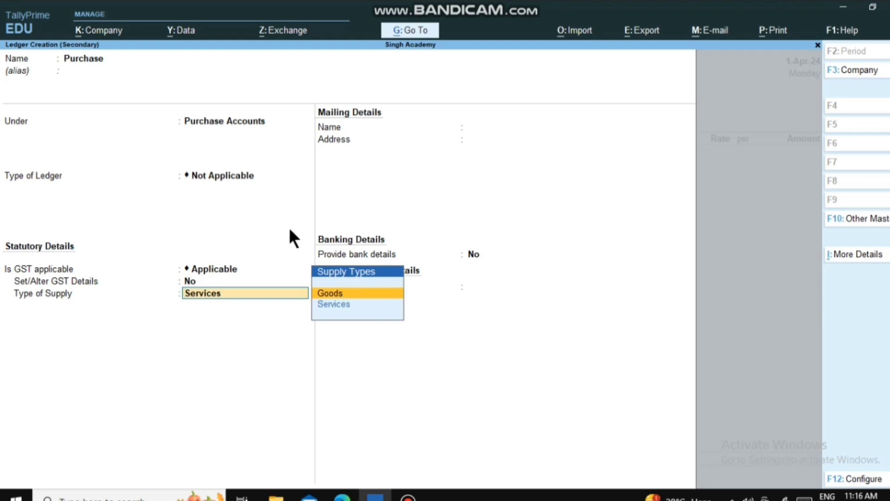
key(Return)
key(Return)
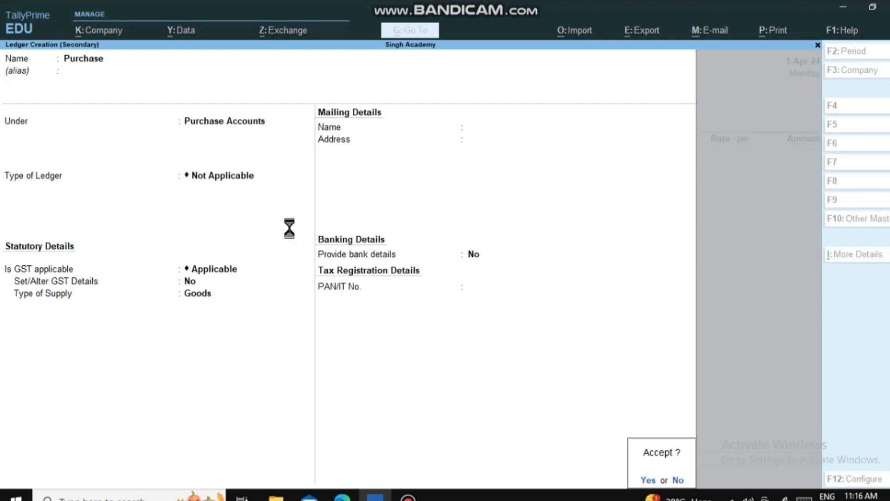
key(Return)
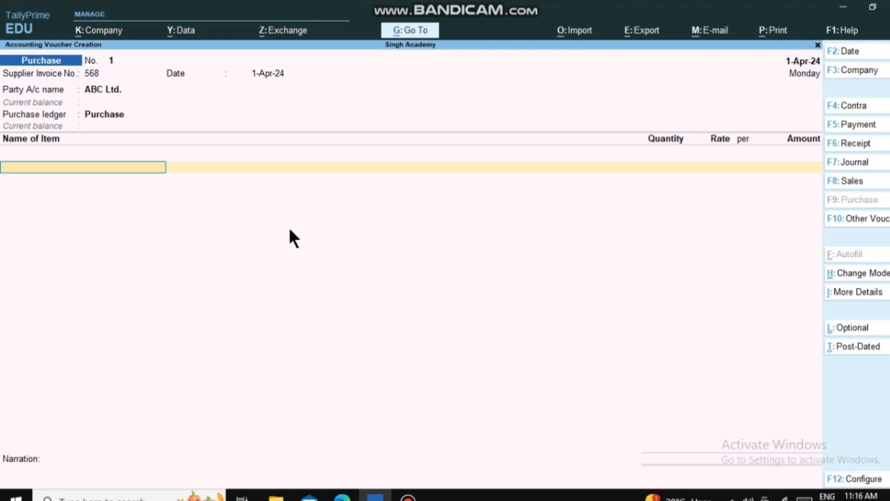
Create a new stock item for the voucher, name it Computer, and leave its alias blank.
key(alt+c)
text(Compute)
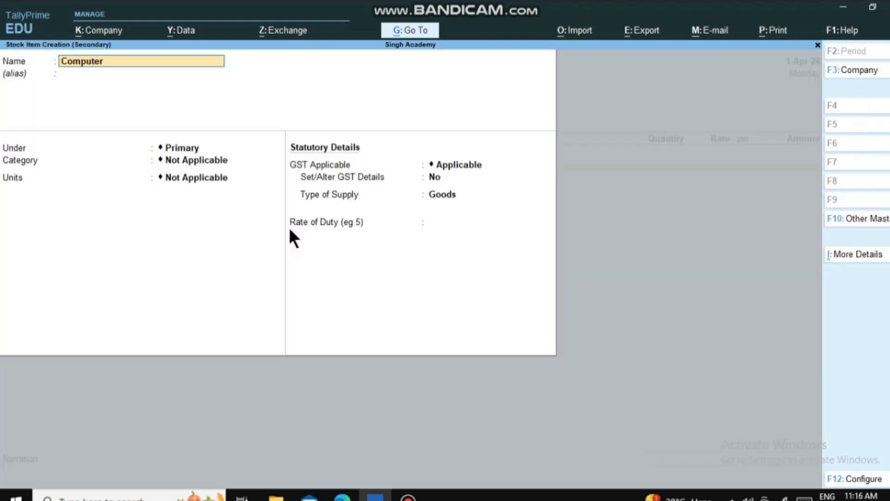
text(r)
key(Return)
key(Return)
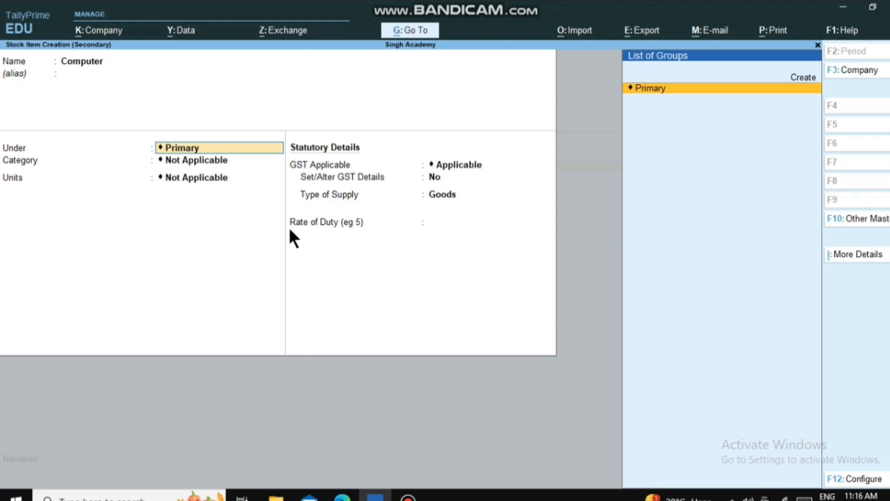
Create a stock group named Electronics under Primary, keeping its default quantity and GST options, and assign it to the Computer item.
key(Up)
key(Return)
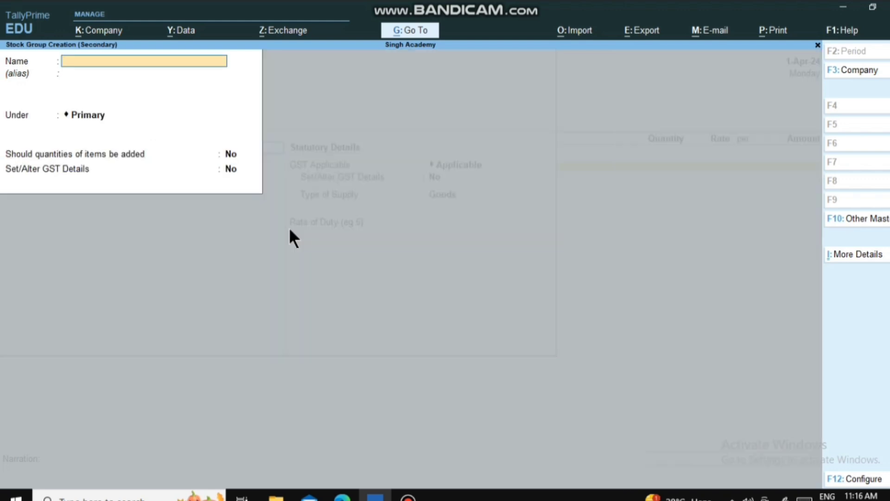
text(Electronics)
key(Return)
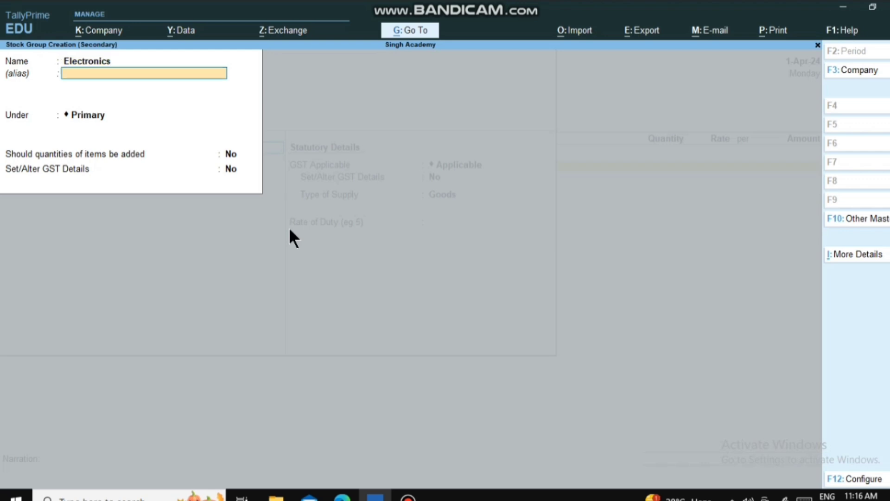
key(Return)
key(Return)
key(Return)
key(Return)
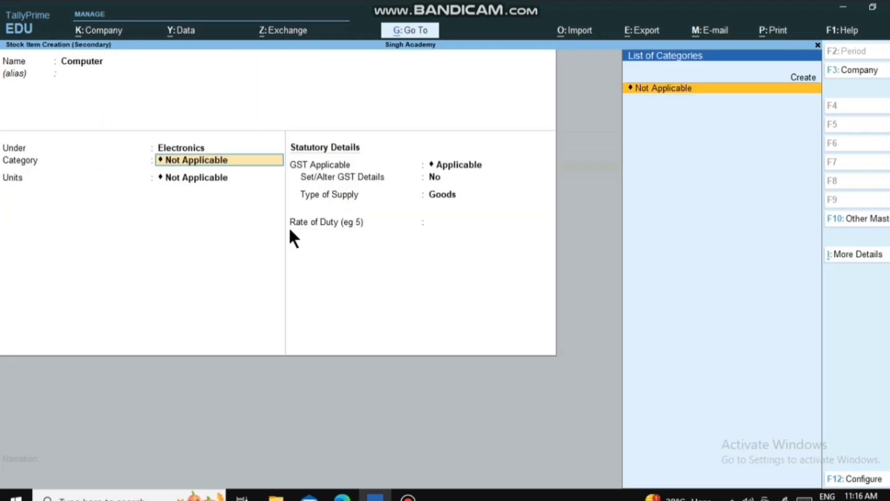
Create a stock category named Sony under Primary and assign it to the Computer item.
key(Up)
key(Return)
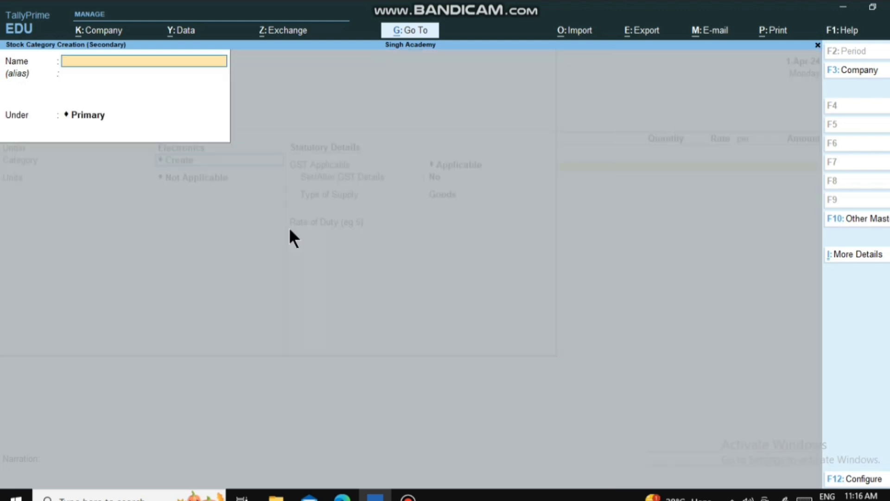
text(Sony)
key(Return)
key(Return)
key(Return)
key(Return)
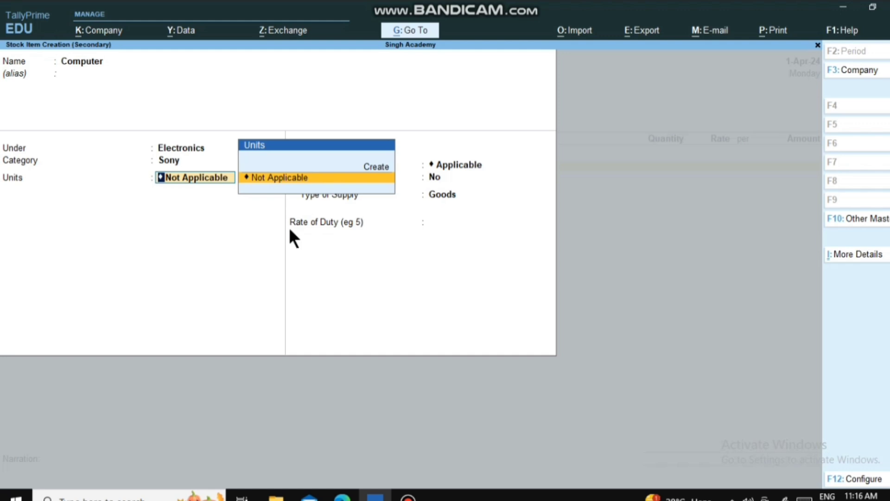
Create a simple unit with symbol Pcs, no formal name, UQC Not Applicable and 0 decimal places for the Computer item.
key(Up)
key(Return)
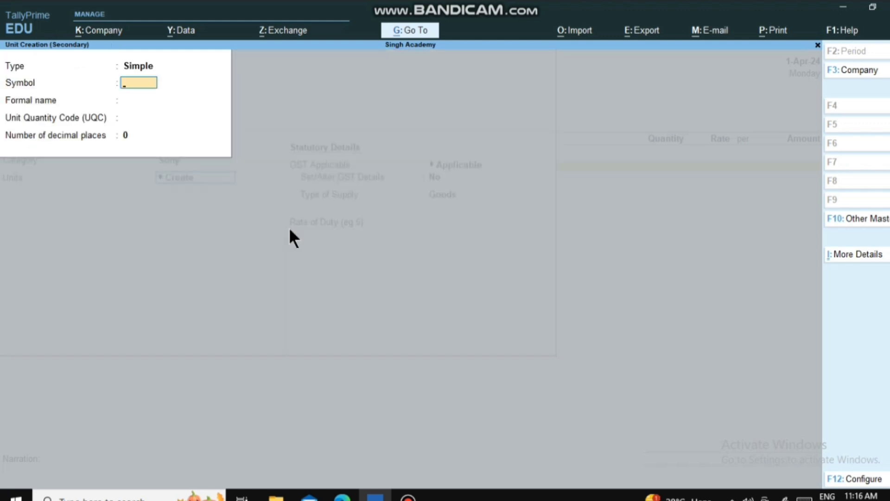
text(Pcs)
key(Return)
key(Return)
key(Return)
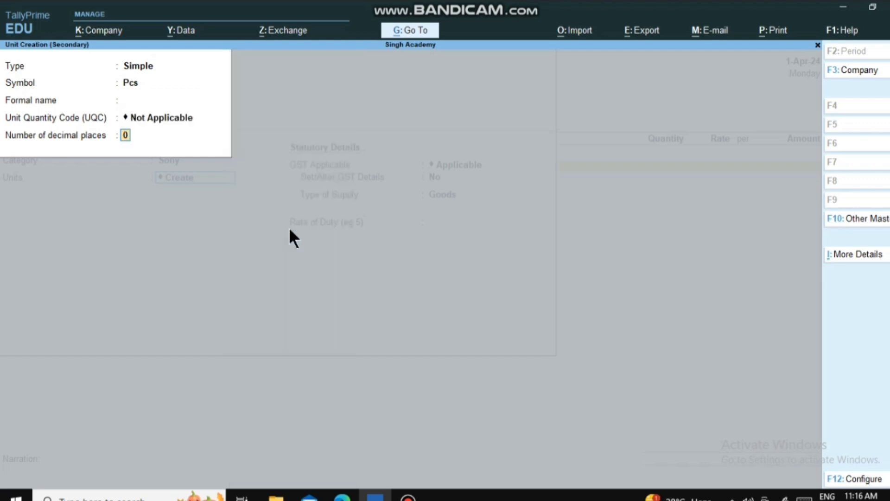
key(Return)
key(Return)
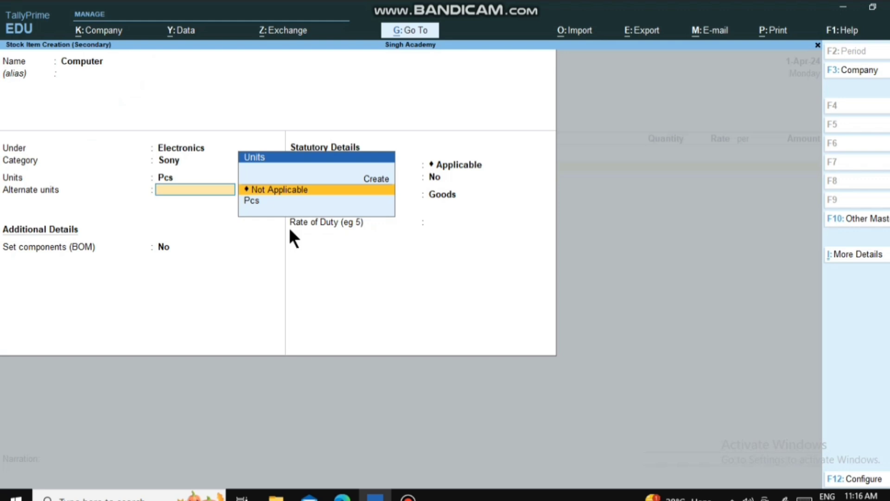
Keep alternate units Not Applicable and GST Applicable for the Computer item, and set Set/Alter GST Details to Yes.
key(Return)
key(Return)
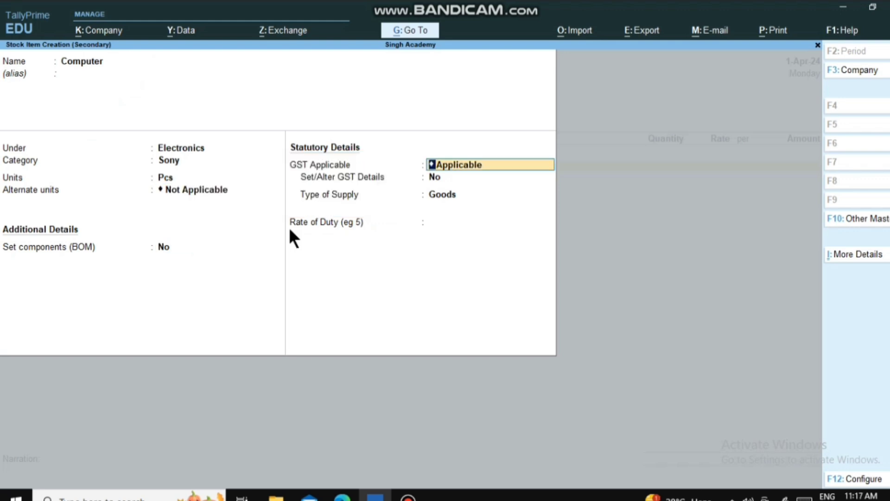
key(Return)
text(yes)
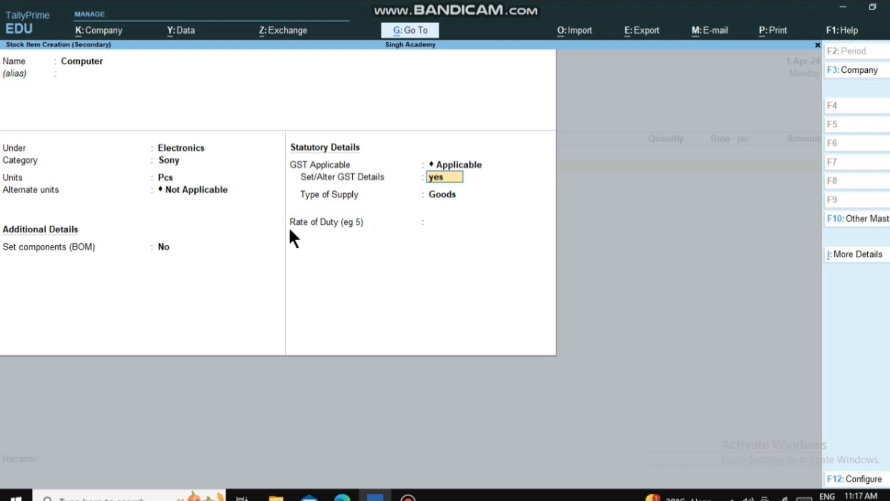
key(Return)
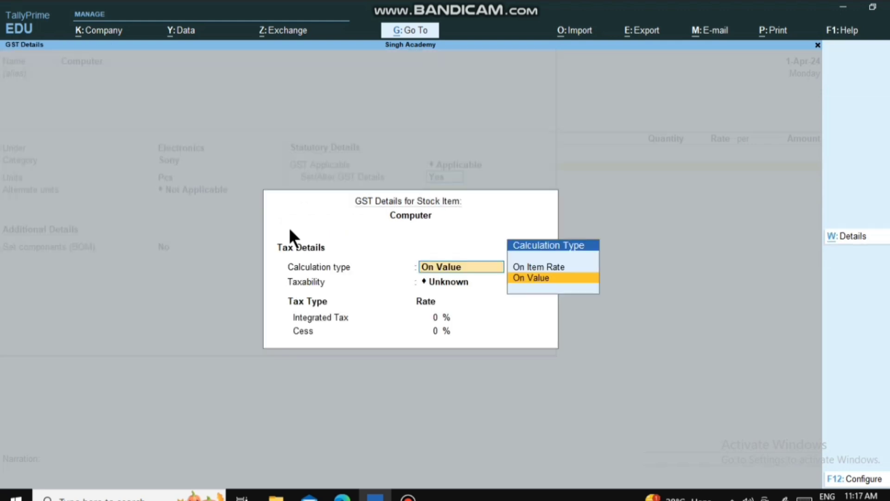
In the Computer item's GST details, keep calculation On Value, set taxability to Taxable, and enter 14% integrated tax.
key(Return)
key(Down)
key(Down)
key(Down)
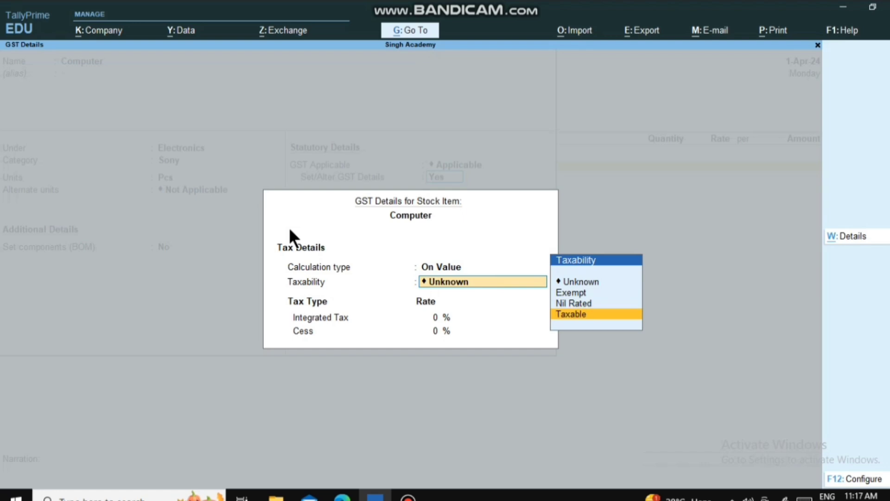
key(Return)
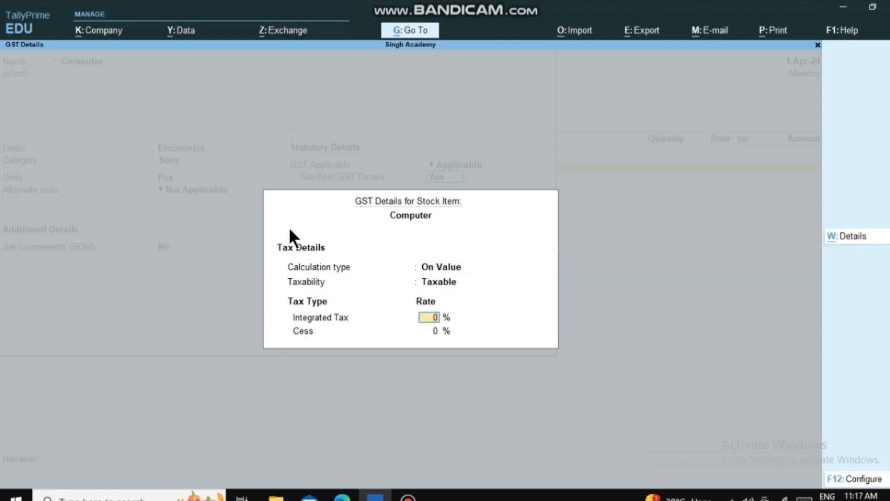
text(14)
key(Return)
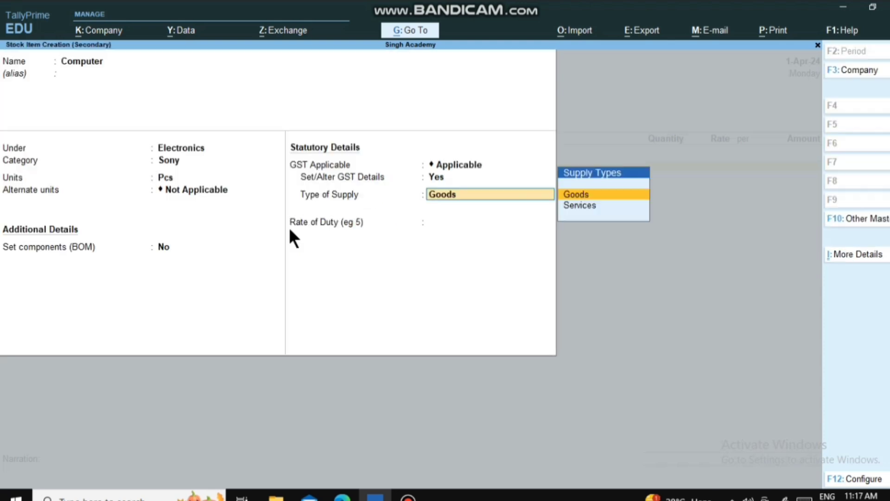
Keep Goods as the Computer item's type of supply, leave the rate of duty blank, and save the item.
key(Return)
key(Return)
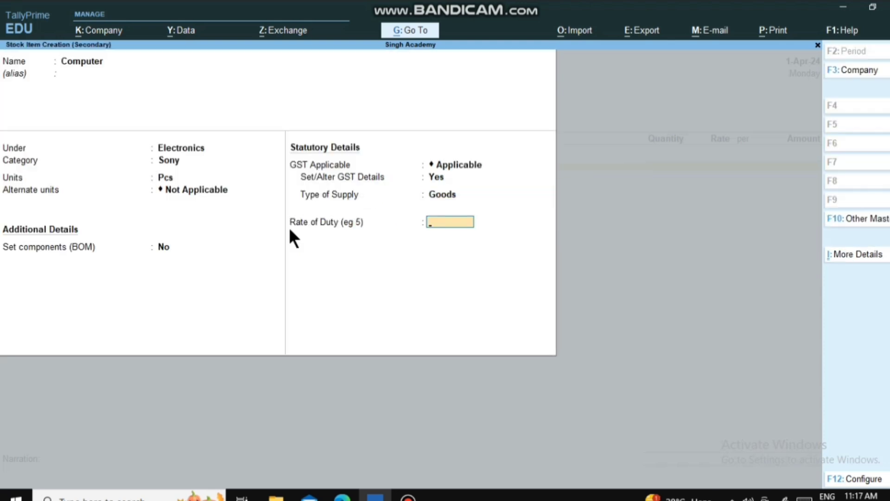
key(Return)
key(Return)
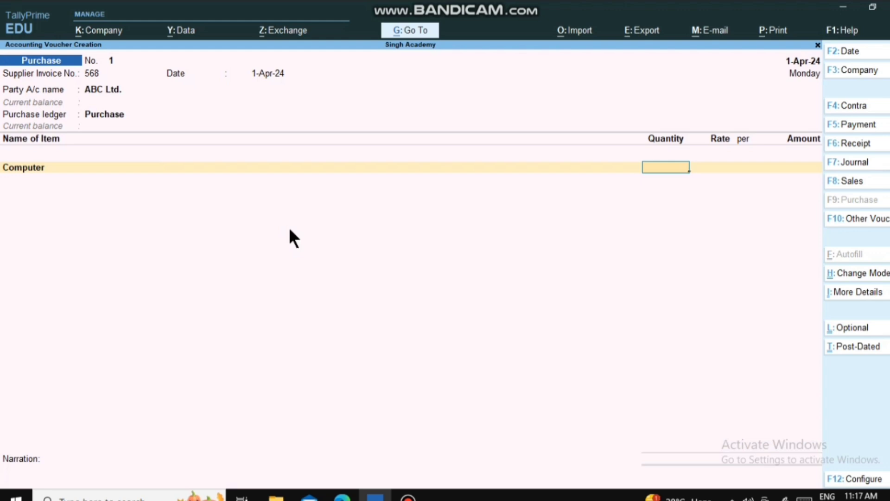
Enter a quantity of 10 Pcs at a rate of 8,500 for Computer and end the item list.
text(10)
key(Return)
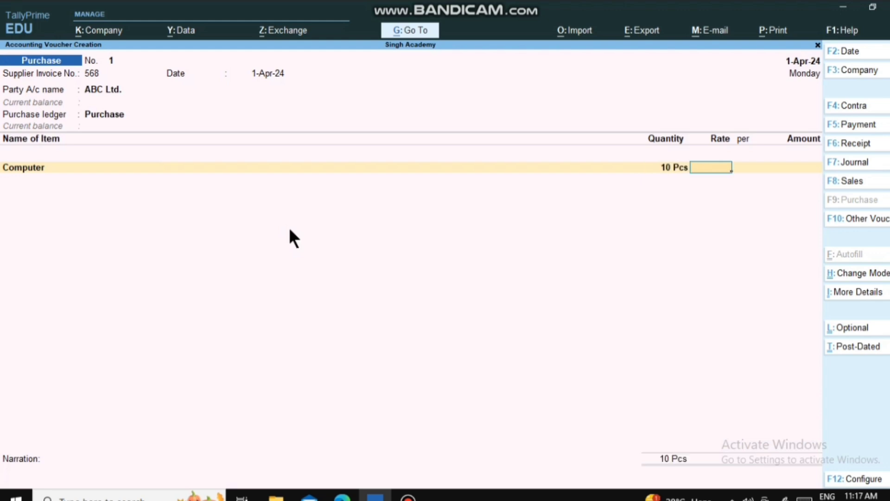
text(8500)
key(Return)
key(Return)
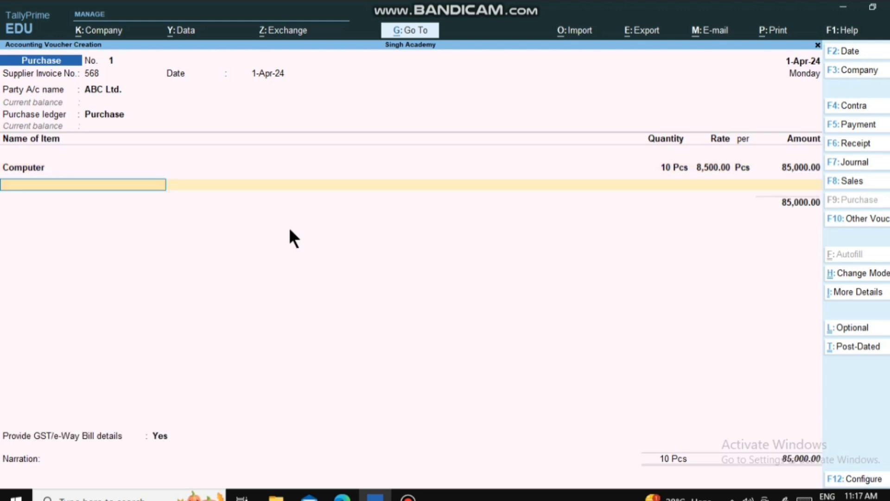
key(Return)
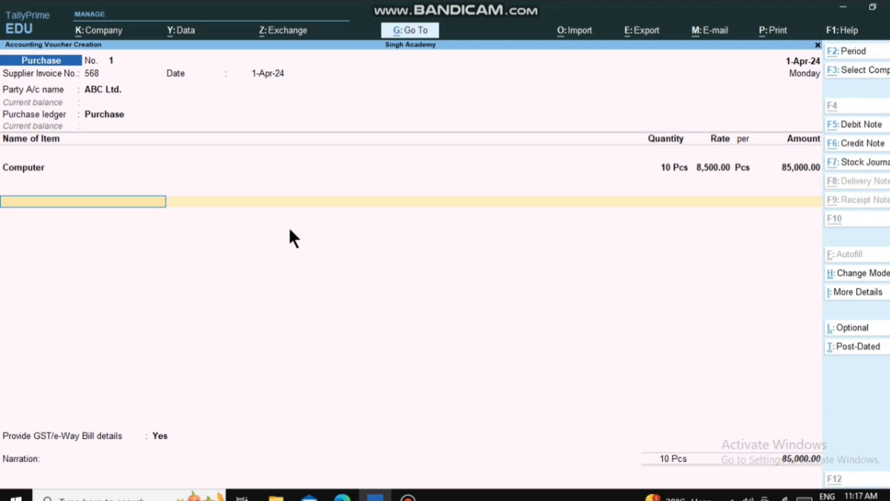
Create a tax ledger named CGST @ 7 % and place it under Duties & Taxes.
key(alt+c)
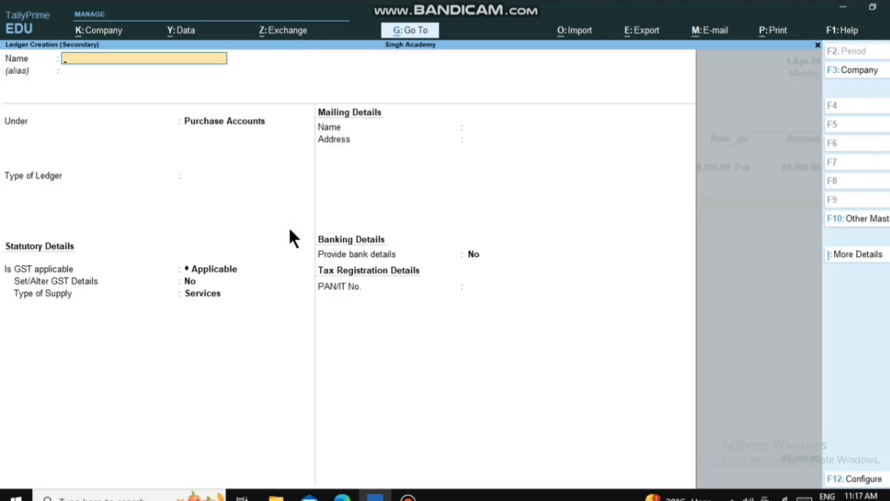
text(CGST @ 7 %)
key(Return)
key(Return)
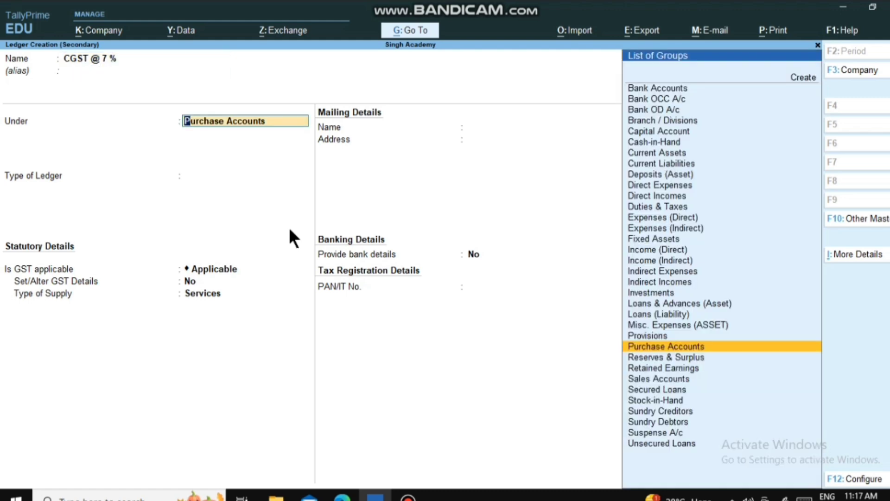
text(duti)
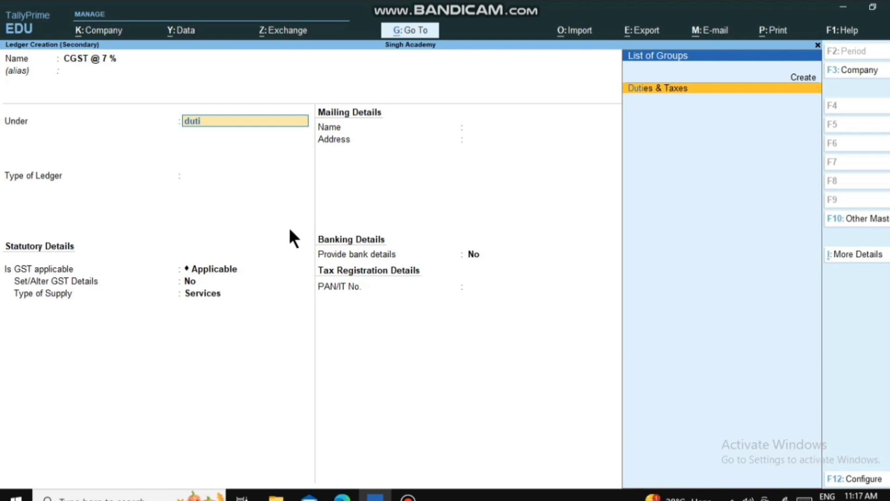
key(Return)
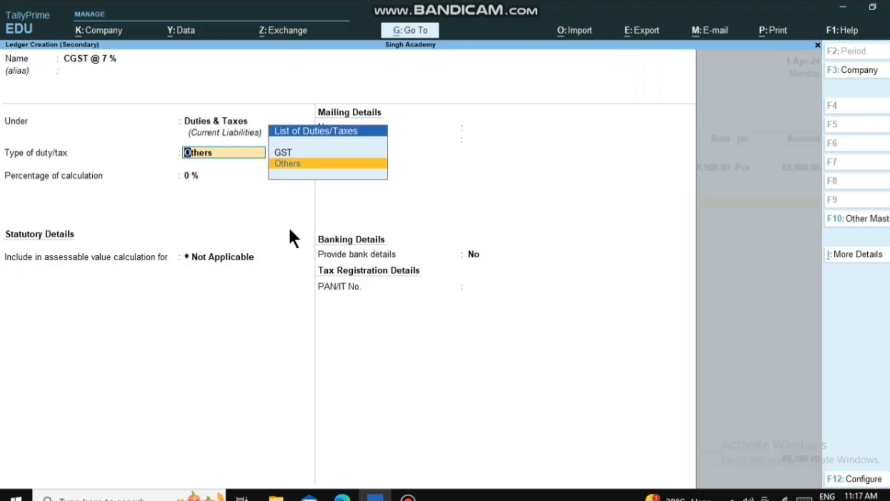
Set the CGST ledger to GST, Central Tax, 7% and no rounding method, save it, and accept its amount in the voucher.
key(Up)
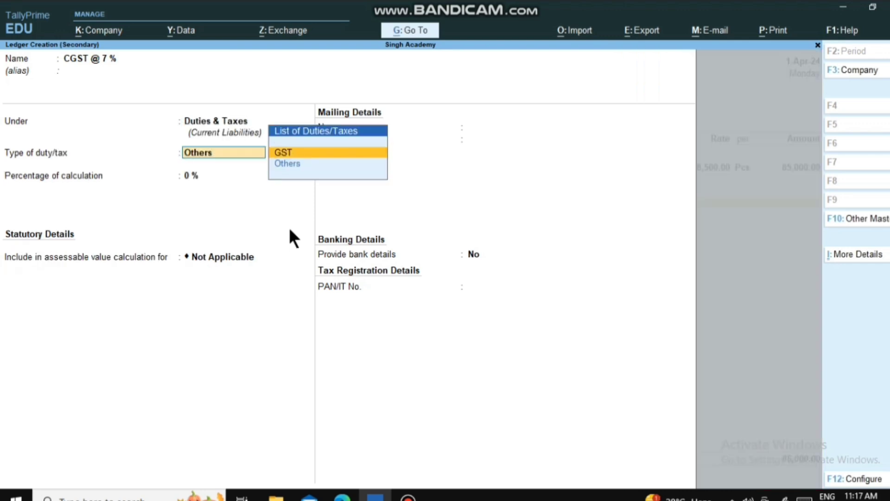
key(Return)
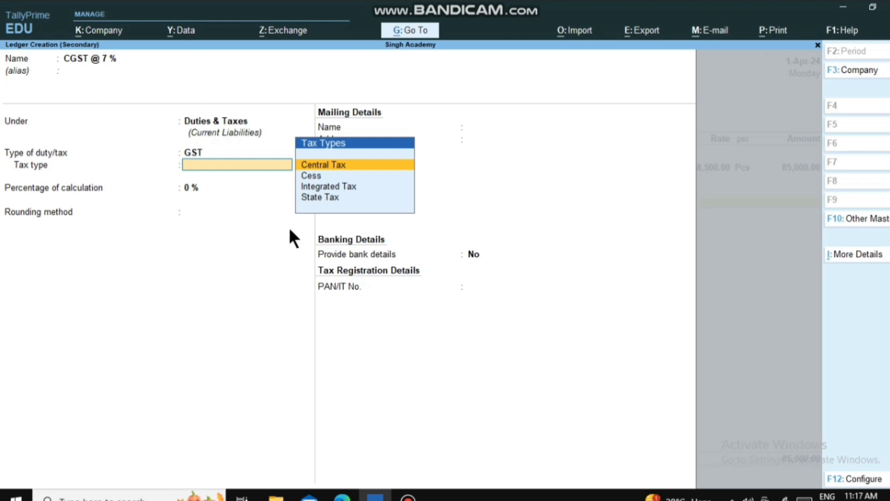
key(Return)
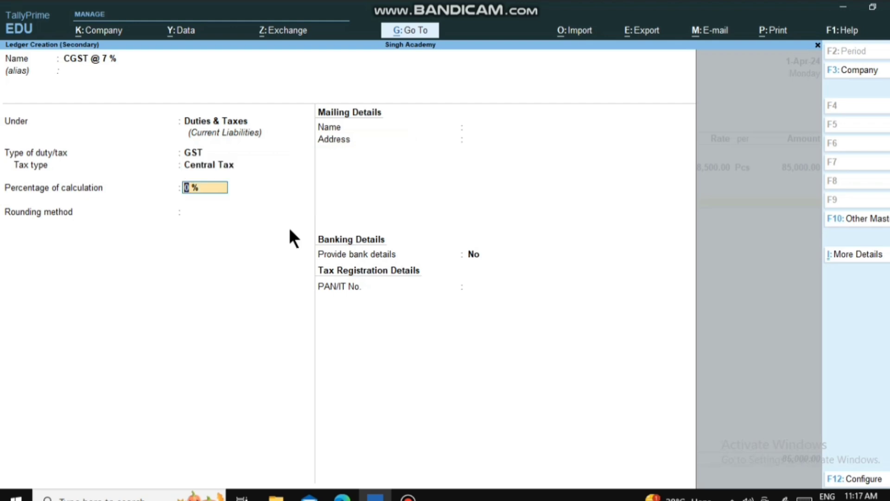
text(7)
key(Return)
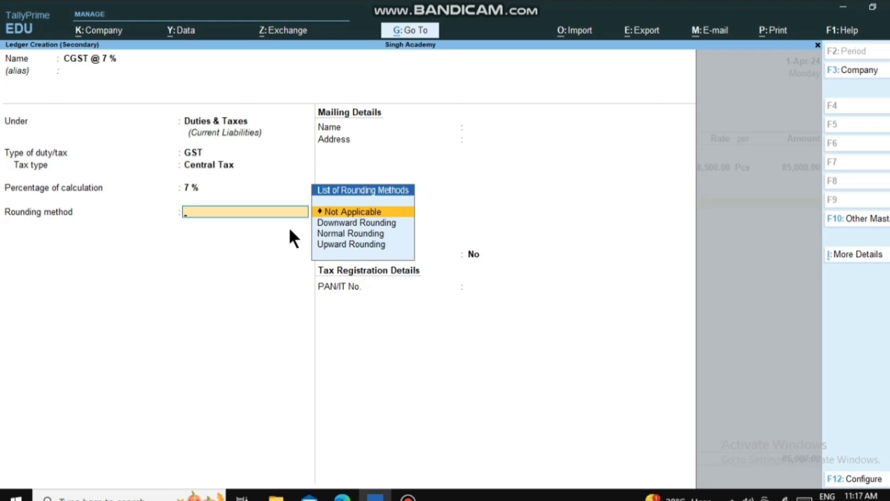
key(Return)
key(Return)
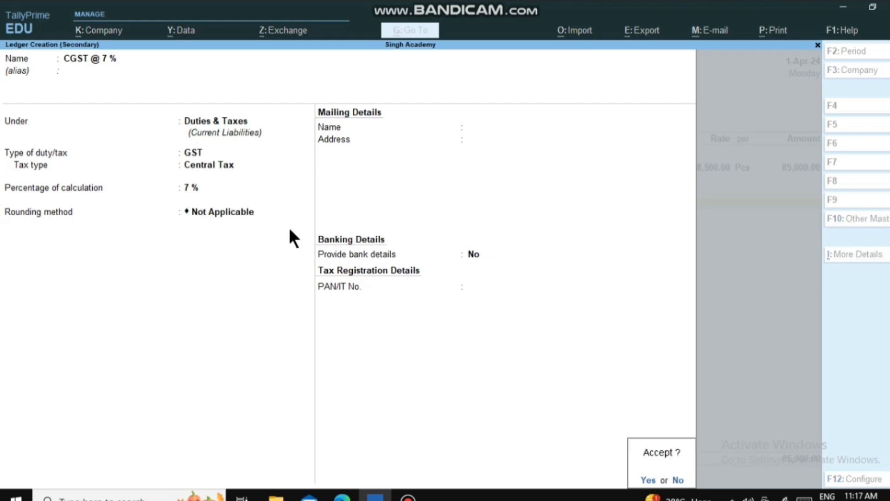
key(Return)
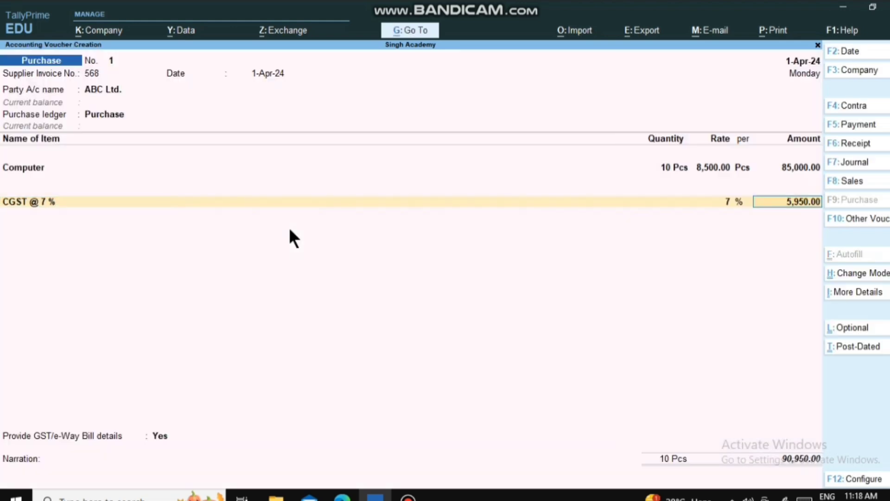
key(Return)
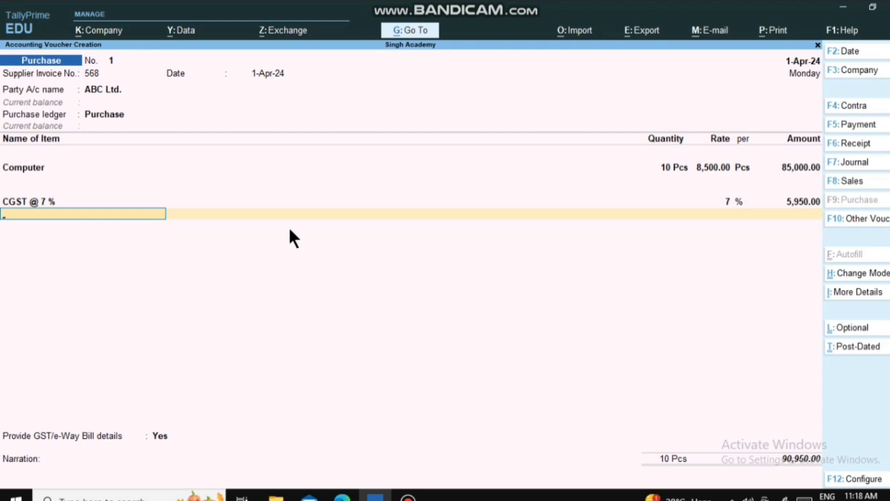
Create a tax ledger named SGST @ 7% and keep it under Duties & Taxes.
key(alt+c)
text(SGS)
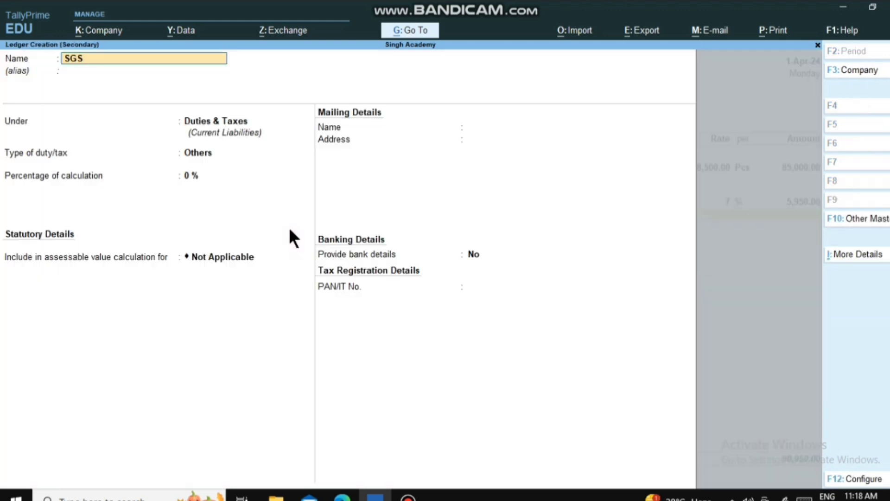
text(T @ 7%)
key(Return)
key(Return)
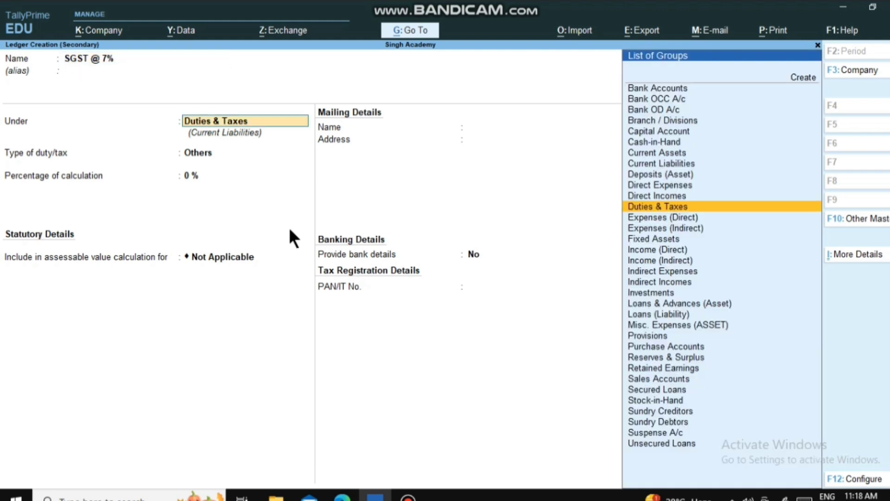
key(Return)
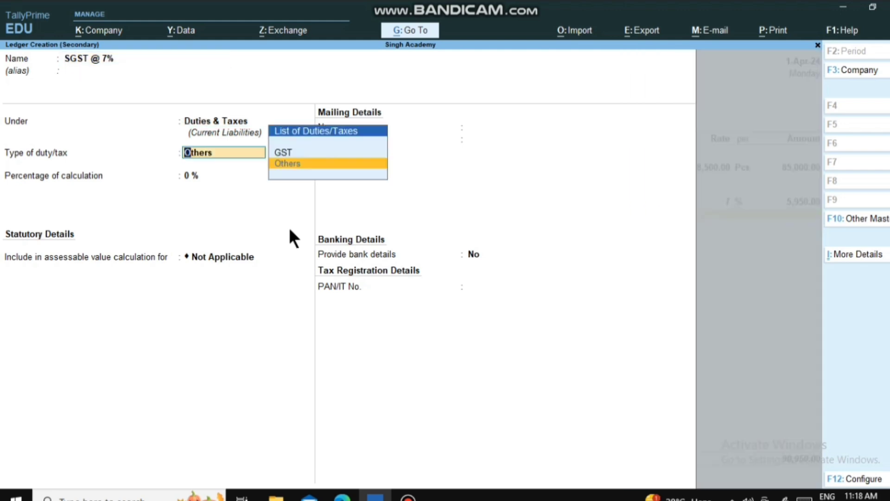
Set the SGST ledger to GST, State Tax, 7% and no rounding method, and save it into the voucher.
key(Up)
key(Return)
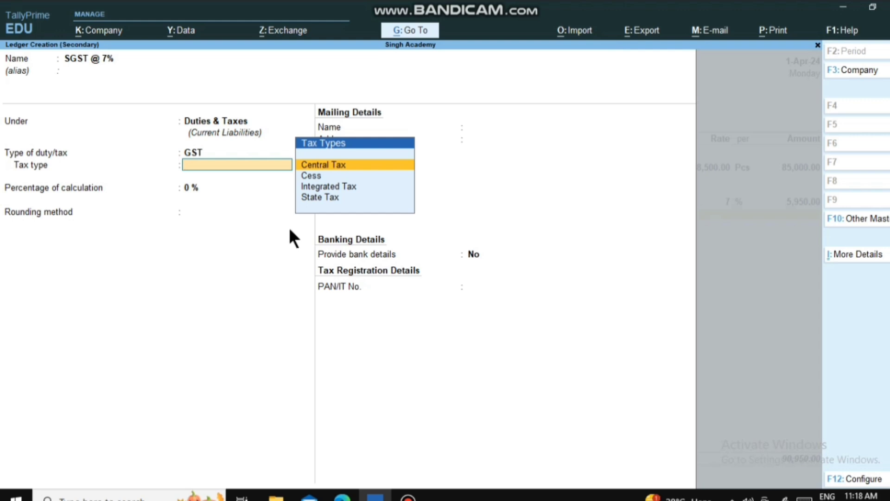
key(Down)
key(Down)
key(Down)
key(Return)
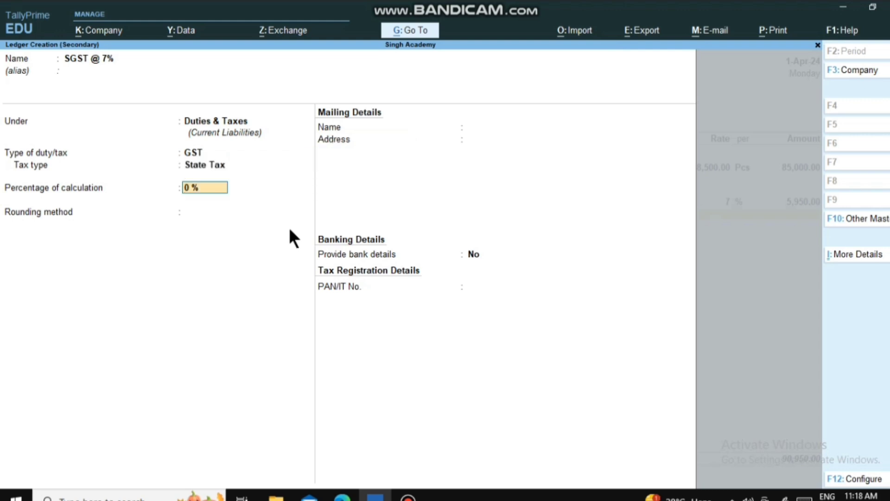
text(7)
key(Return)
key(Return)
key(Return)
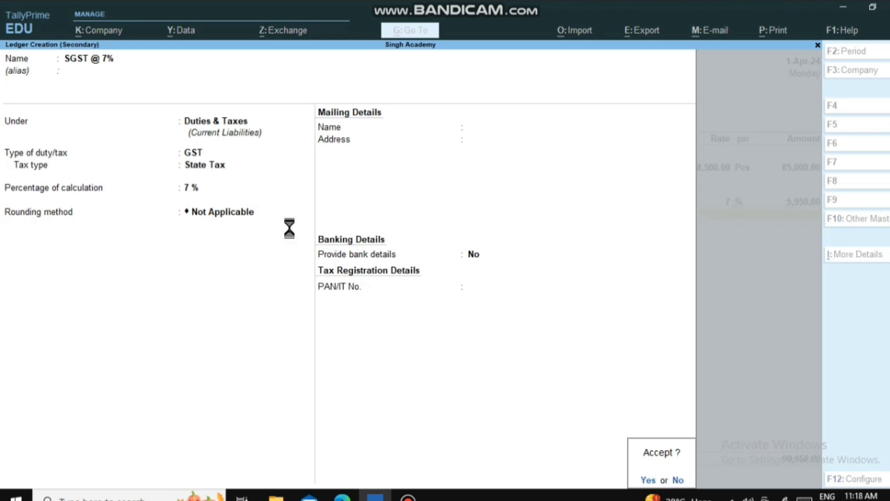
key(Return)
key(Return)
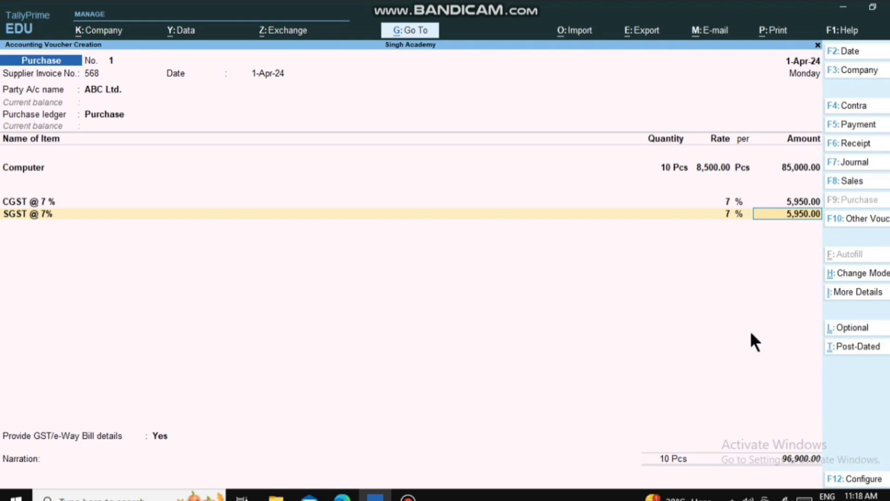
Accept the SGST amount, end the ledger list and set Provide GST/e-Way Bill details to No.
key(Return)
key(Return)
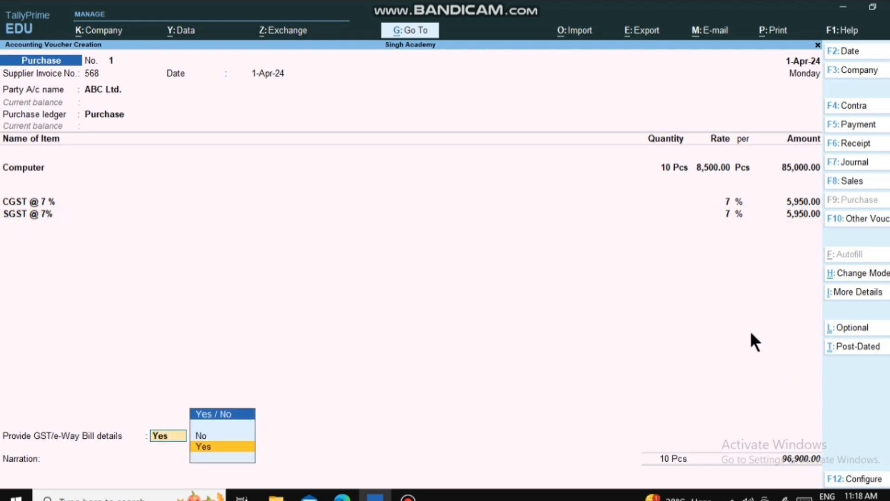
key(Up)
key(Return)
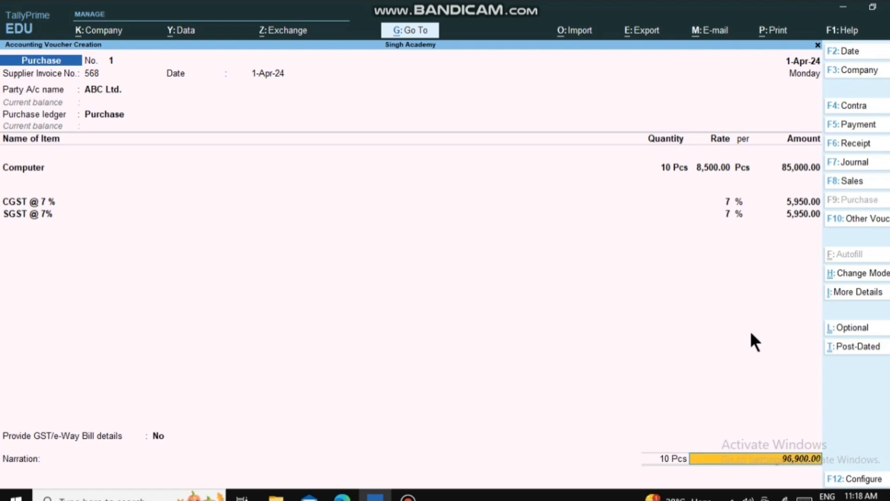
Allocate the ABC Ltd. bill as New Ref 568 without a due date and save the purchase voucher without narration.
key(Return)
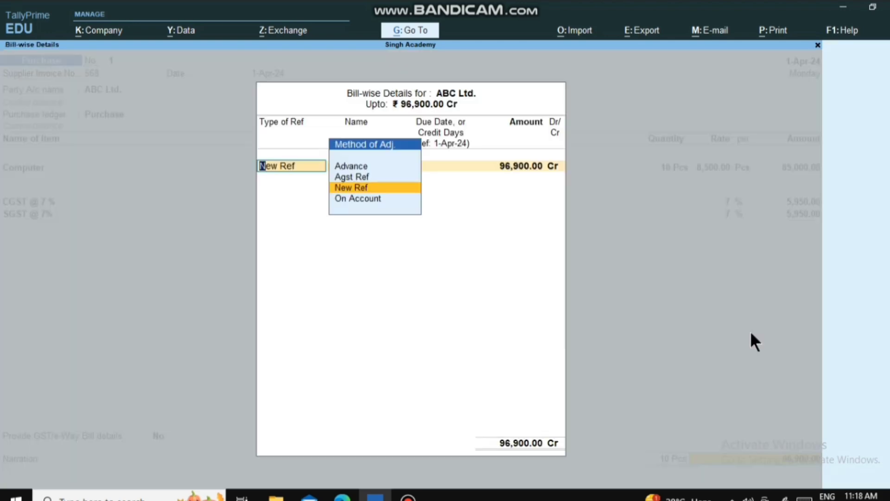
key(Return)
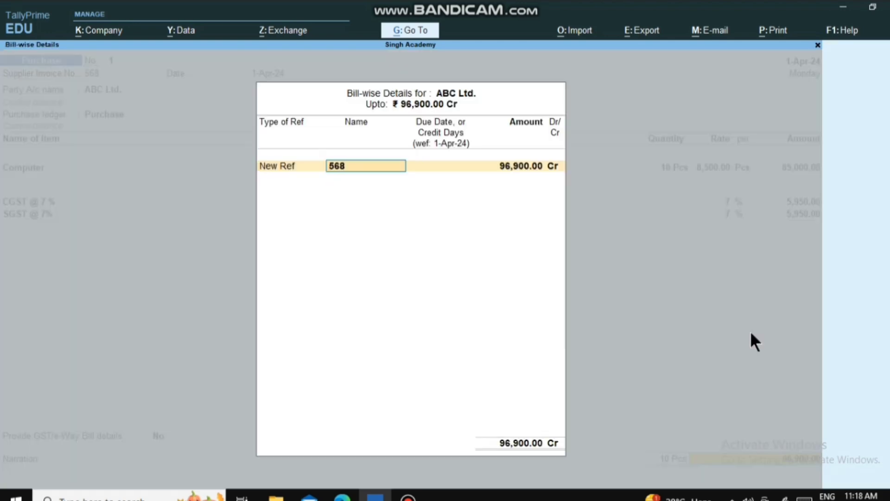
key(Return)
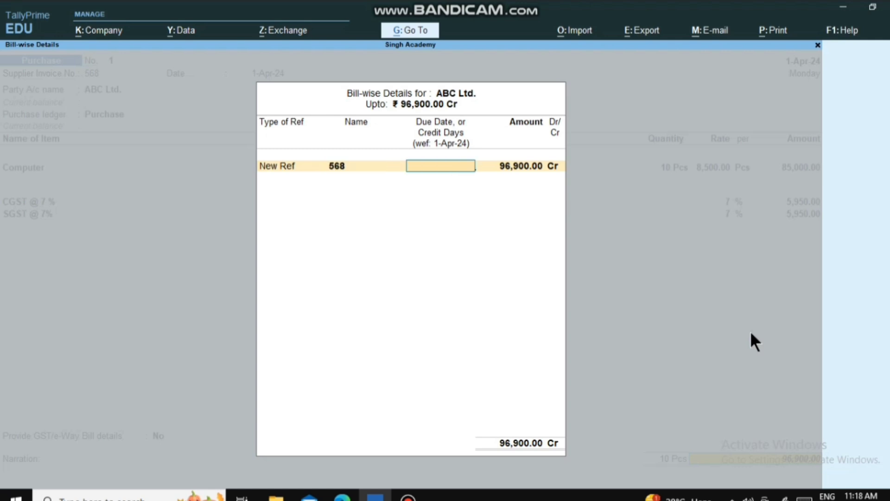
key(Return)
key(Return)
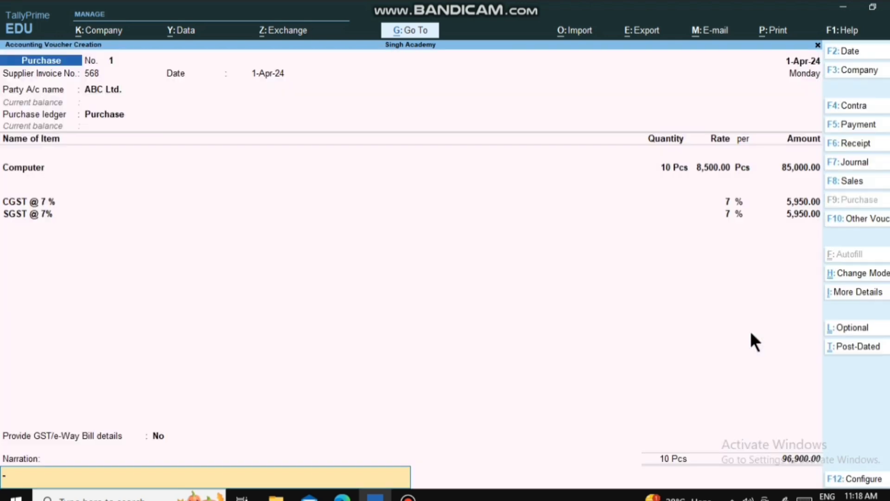
key(Return)
key(Return)
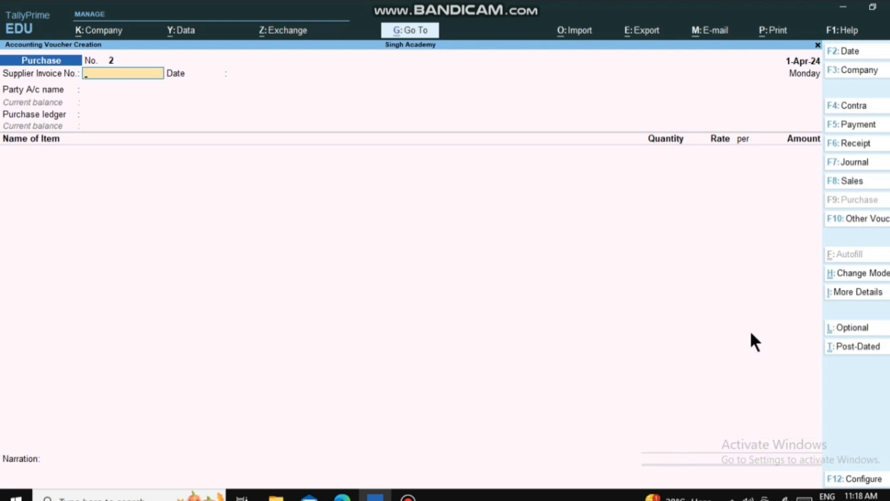
Start a sales voucher and create a party ledger with the customer's name under Sundry Debtors.
key(F8)
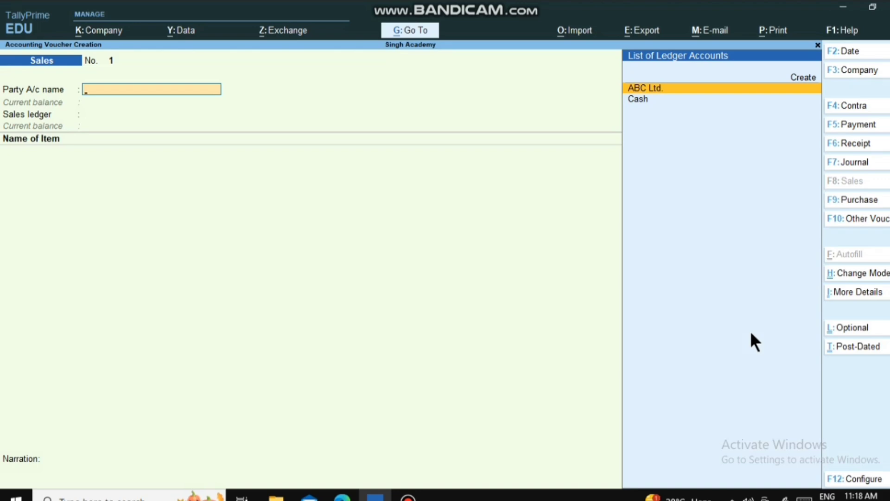
key(Up)
key(Return)
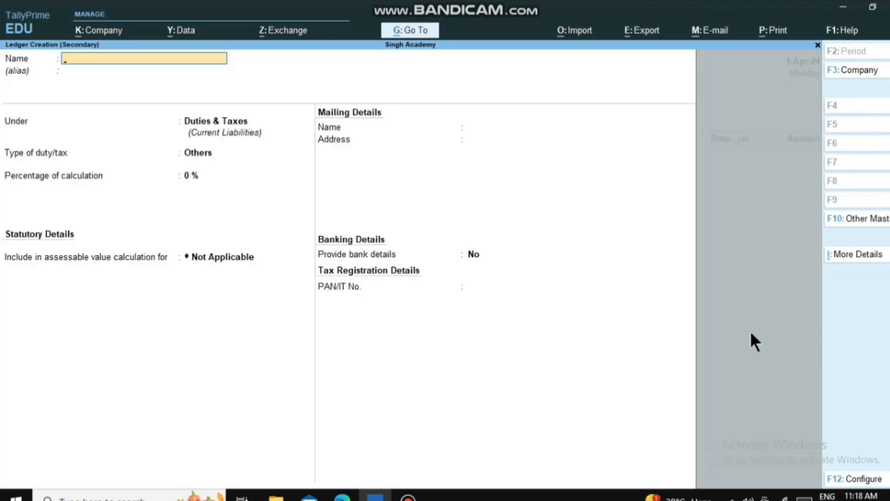
text(Mohan)
key(Return)
key(Return)
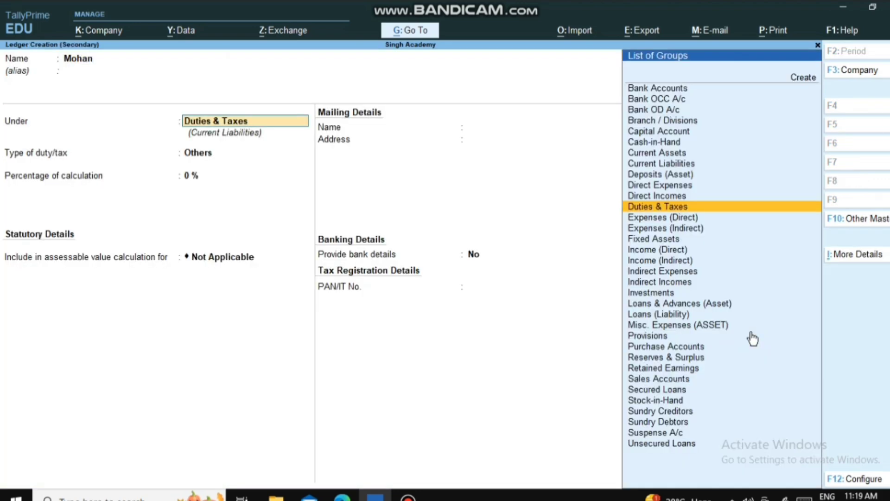
text(Sund)
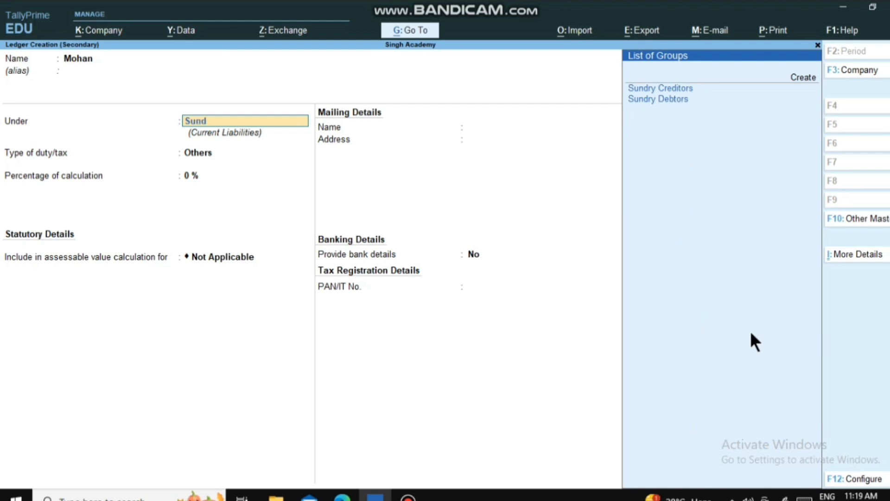
key(Down)
key(Return)
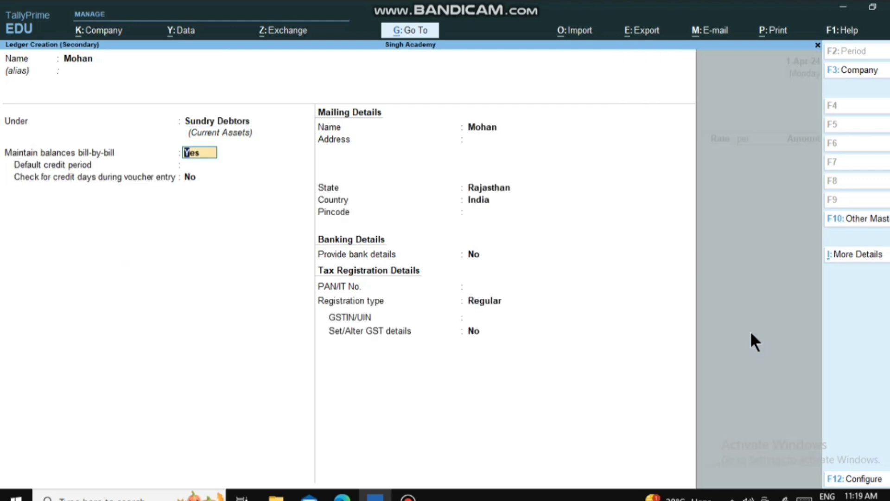
Keep the customer ledger's default balance, mailing and bank details, set its registration type to Consumer, and save it.
key(Return)
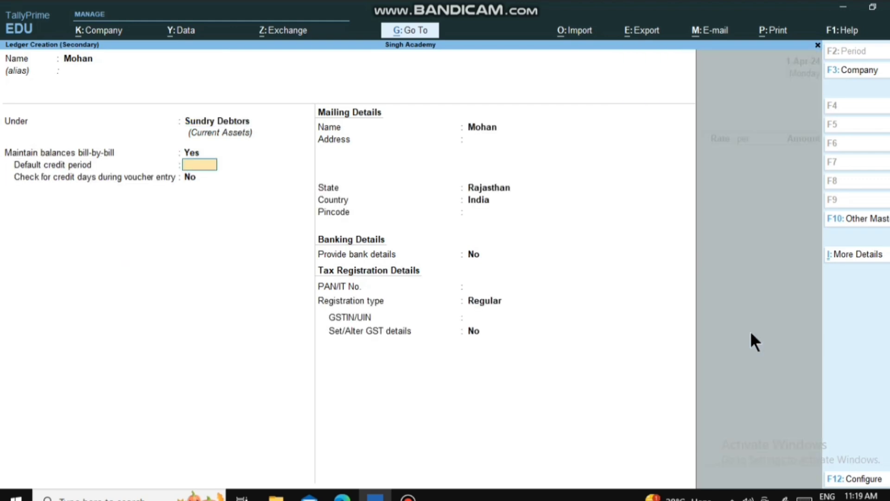
key(Return)
key(Return)
key(Return)
key(Return)
key(Return)
key(Return)
key(Return)
key(Return)
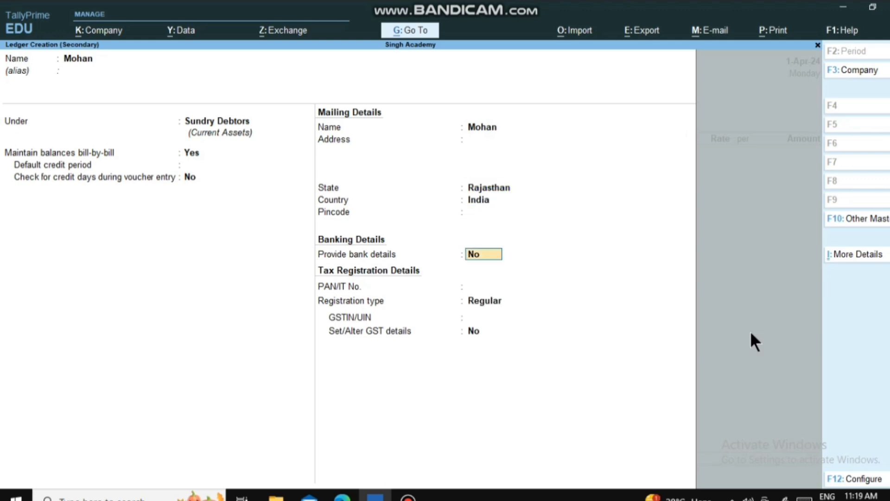
key(Return)
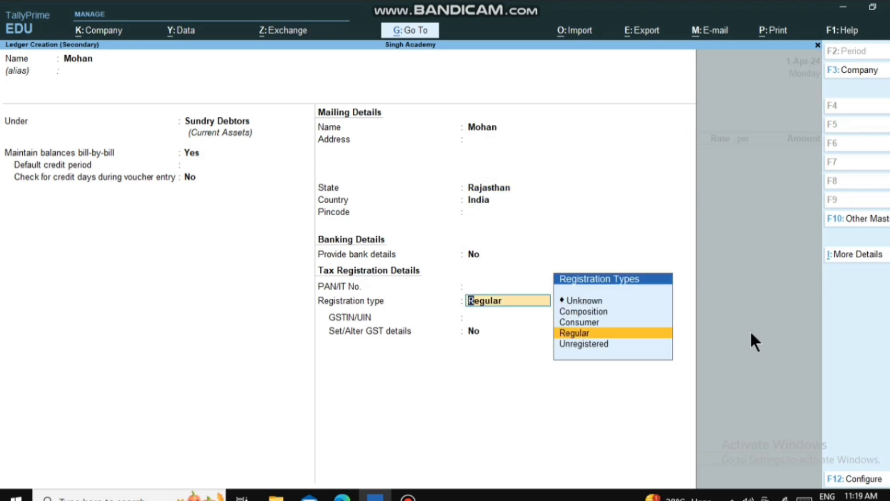
key(Up)
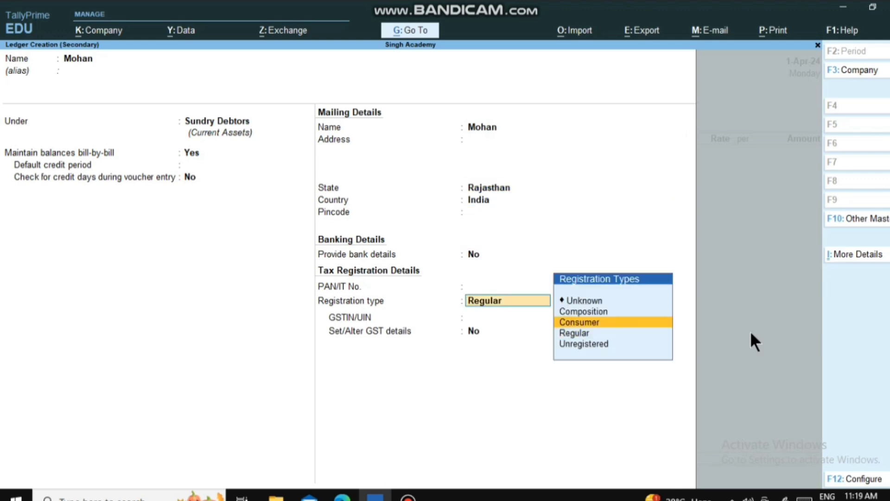
key(Return)
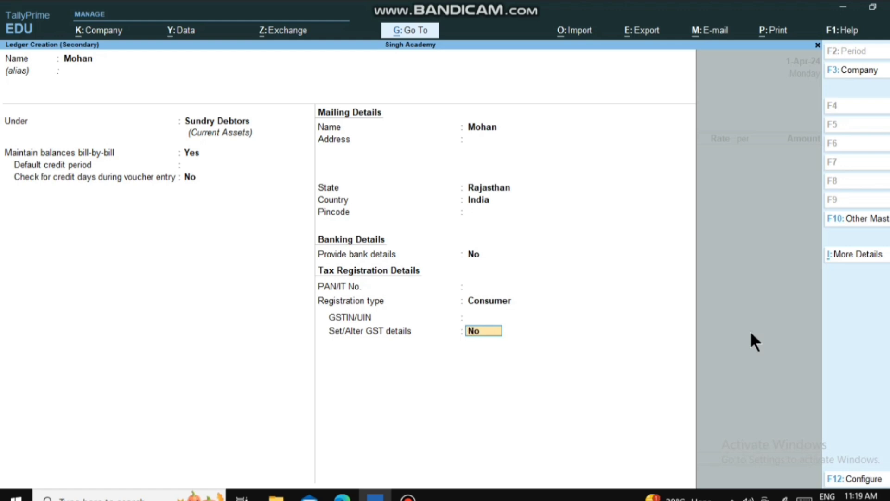
key(Return)
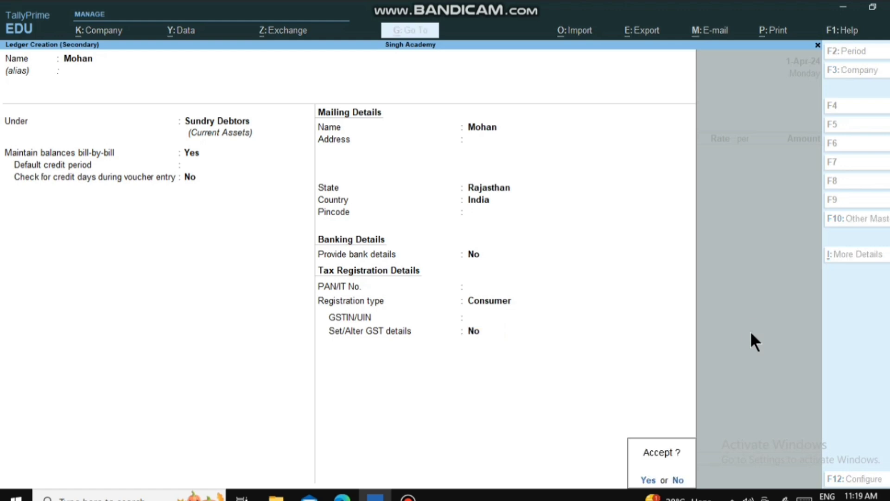
key(Return)
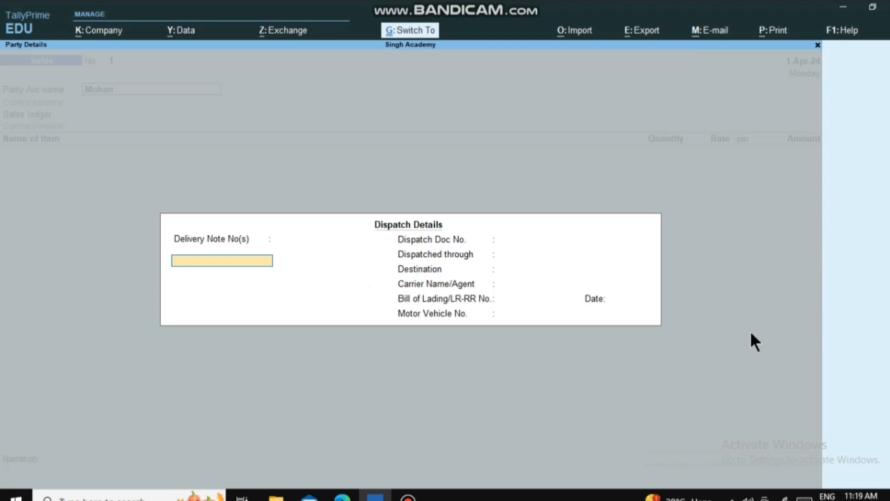
Leave the dispatch details blank and accept the buyer's party details with Rajasthan as the place of supply.
key(ctrl+a)
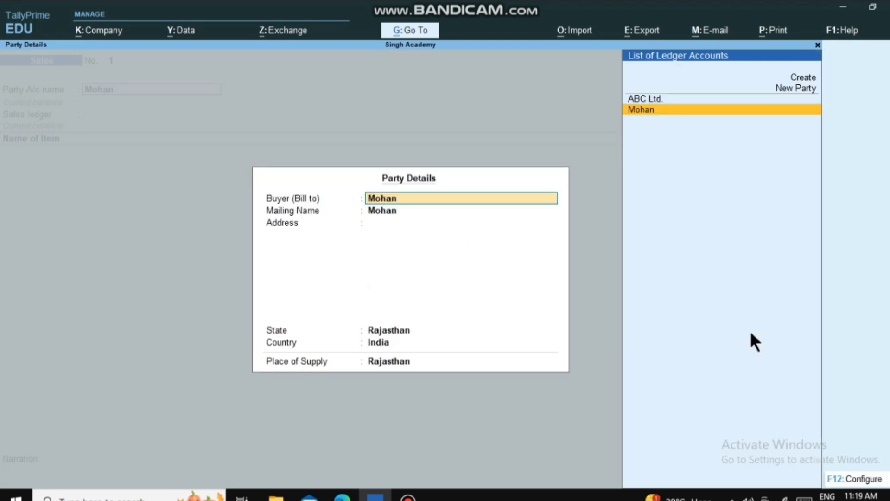
key(Return)
key(Return)
key(Return)
key(Return)
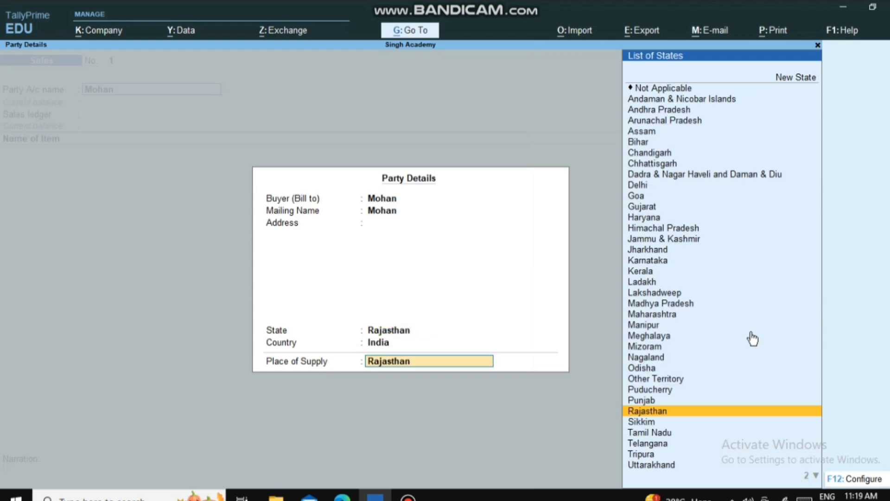
key(Return)
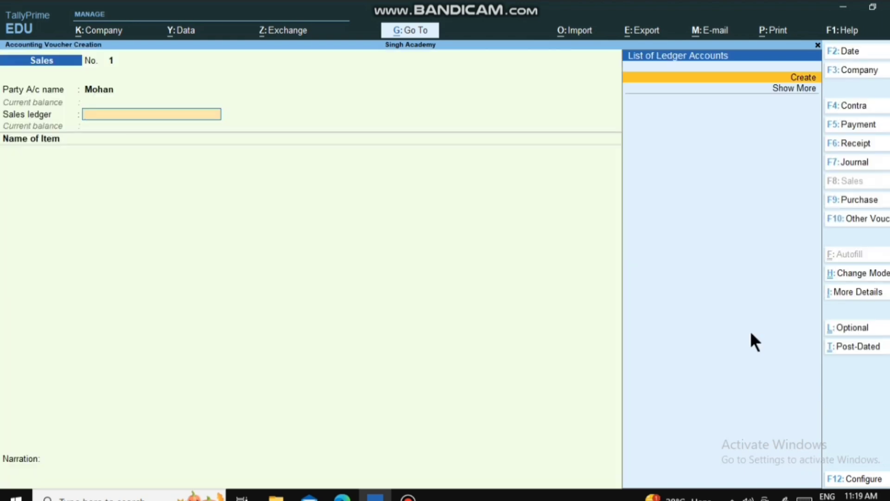
Create a sales ledger named Sales and place it under Sales Accounts.
key(Return)
text(Sales)
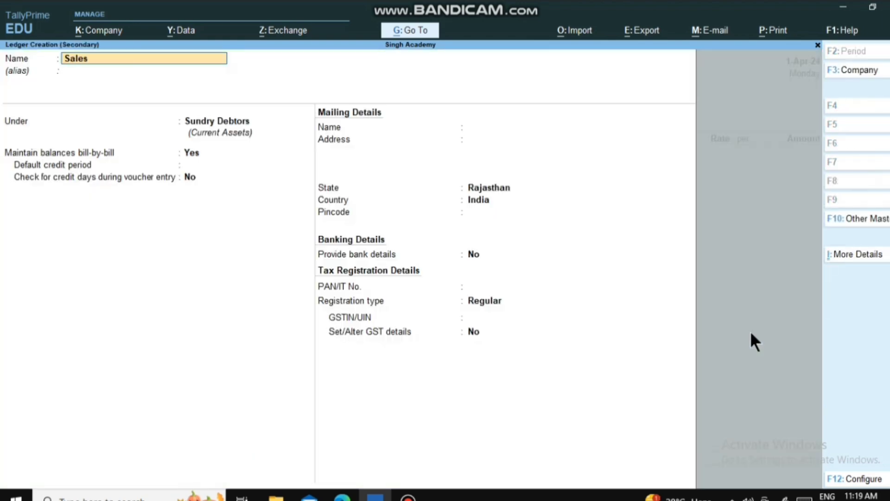
key(Return)
key(Return)
text(Sa)
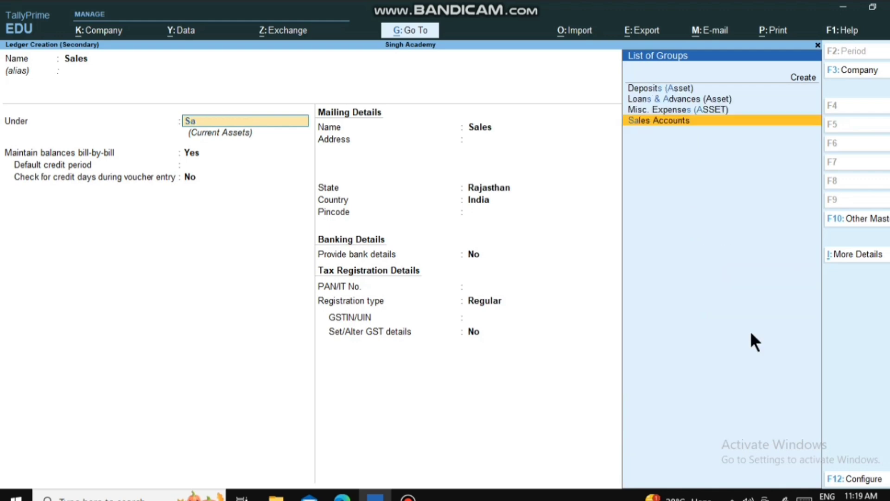
key(Return)
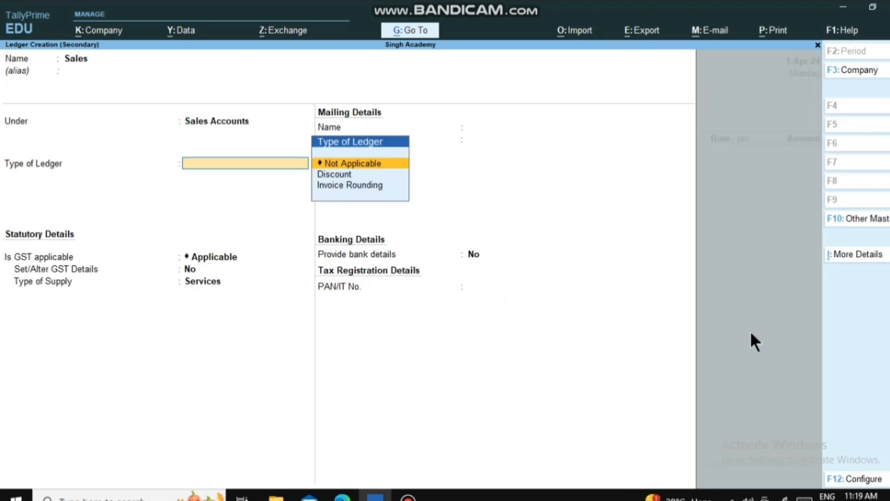
Set the Sales ledger's type to Not Applicable, keep GST Applicable, set the type of supply to Goods, and save it.
key(Return)
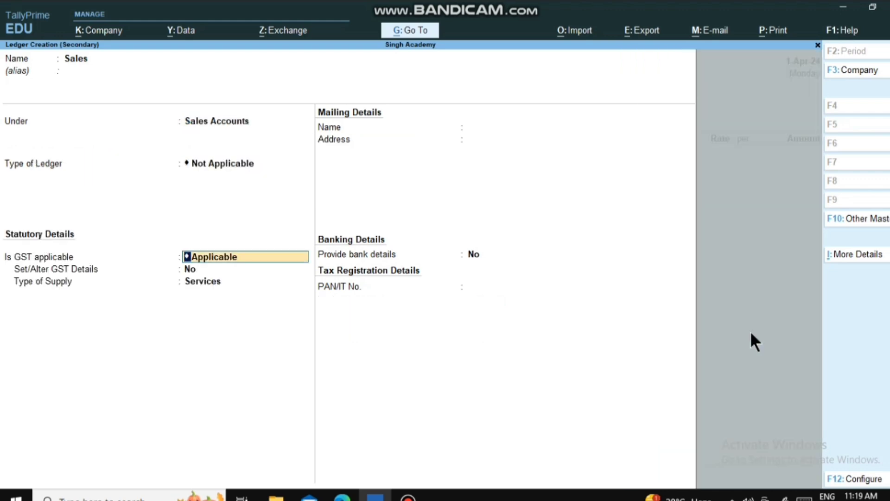
key(Return)
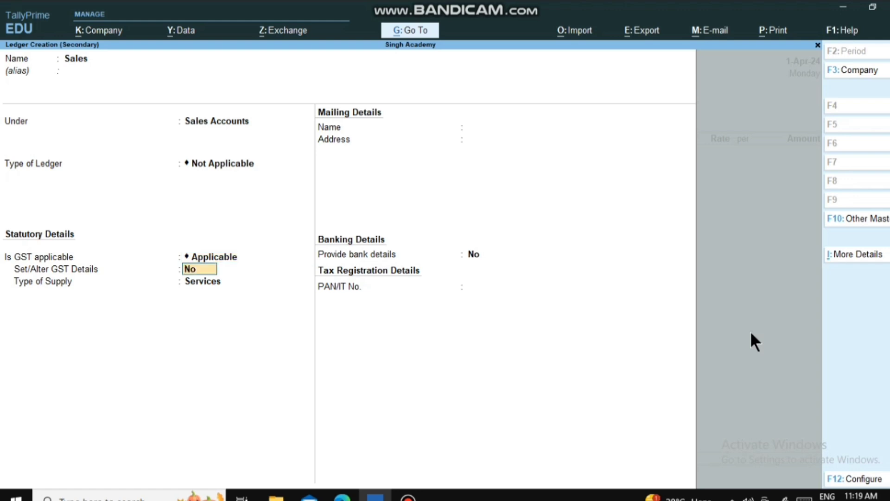
key(Return)
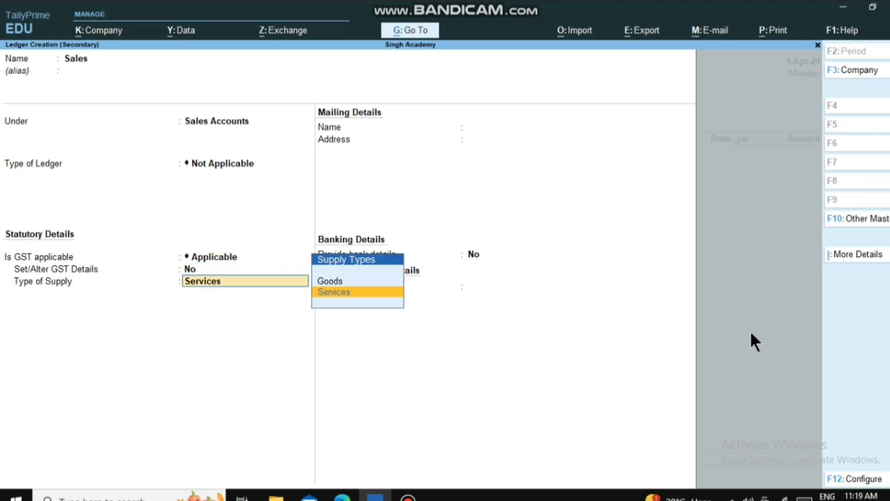
key(Up)
key(Return)
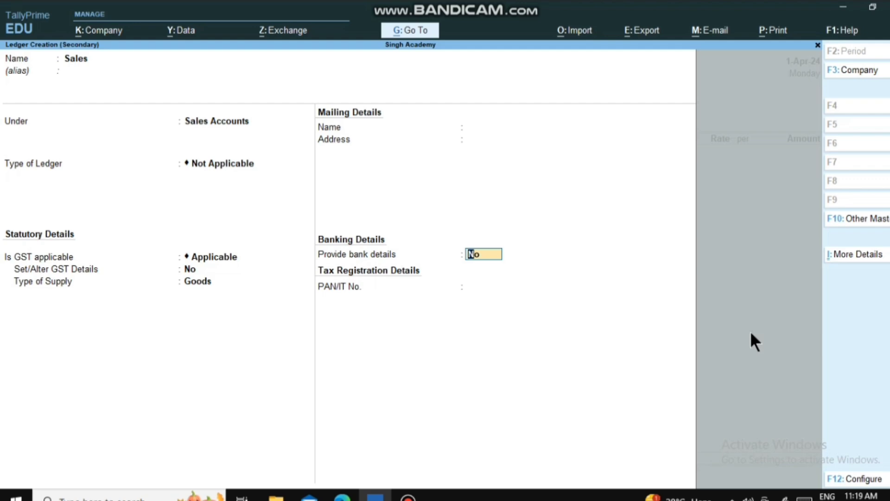
key(Return)
key(Return)
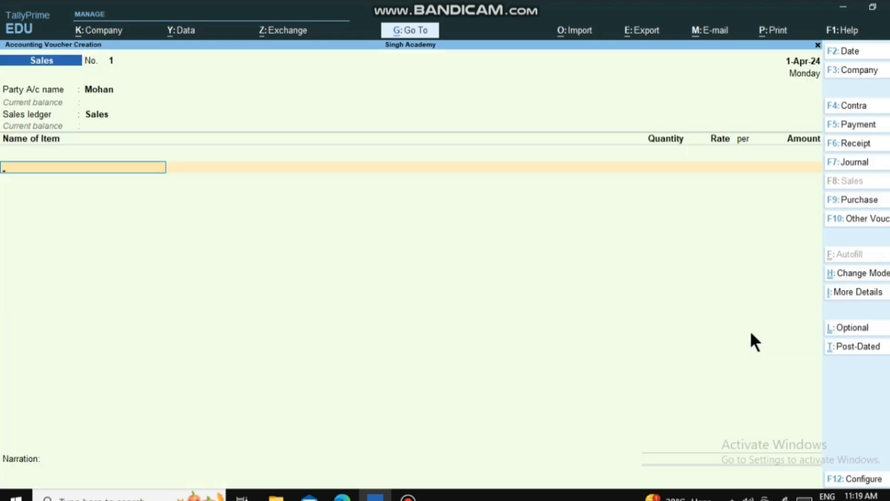
Add the Computer item to the sales voucher with a quantity of 2 Pcs at 12,000 each and end the item list.
key(Down)
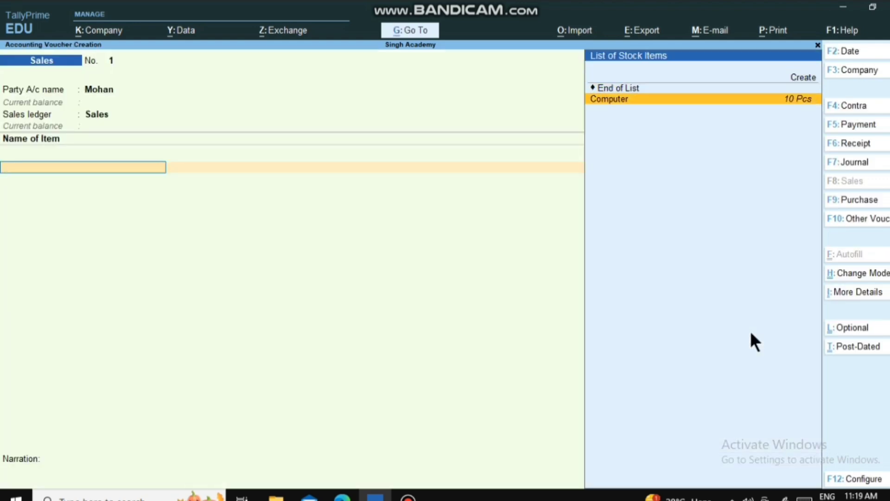
key(Return)
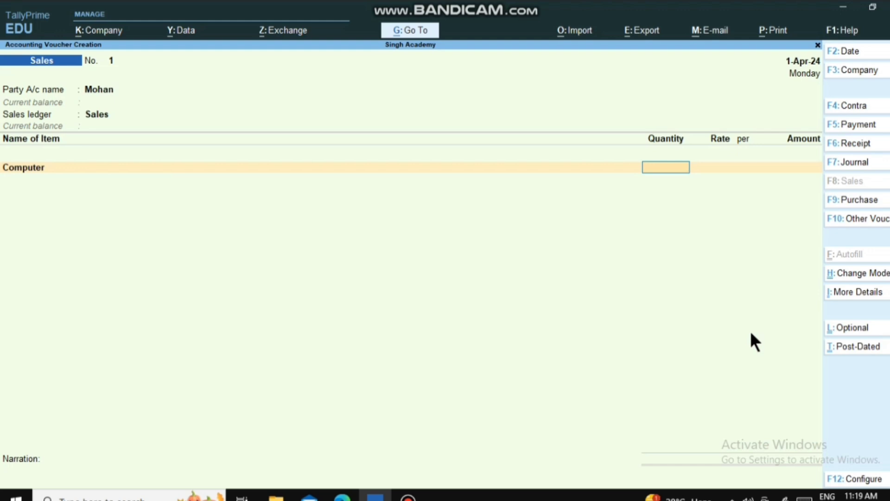
text(2)
key(Return)
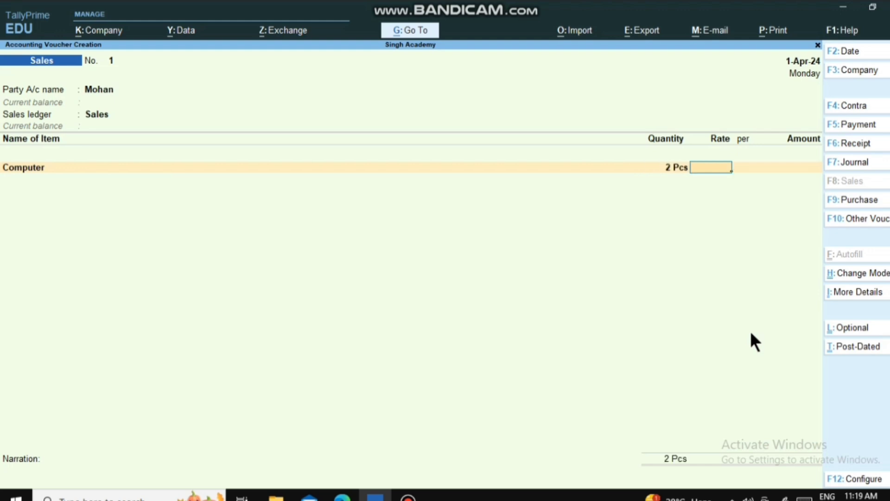
text(12000)
key(Return)
key(Return)
key(Return)
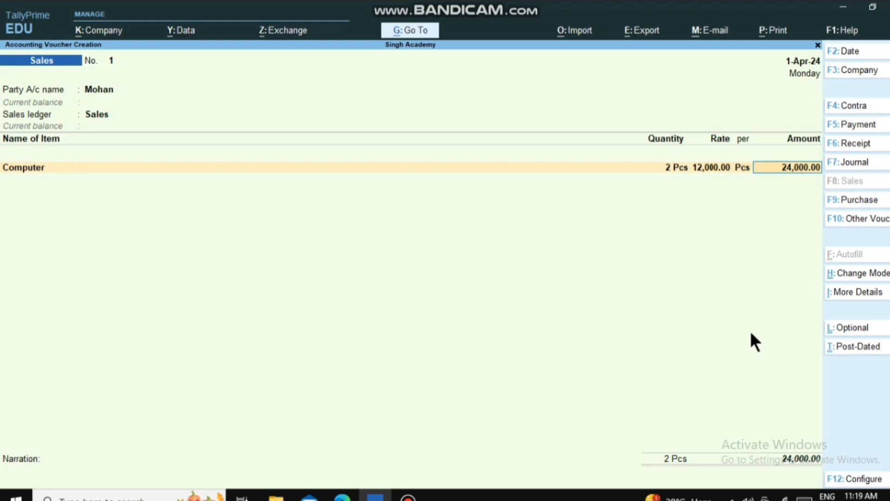
key(Return)
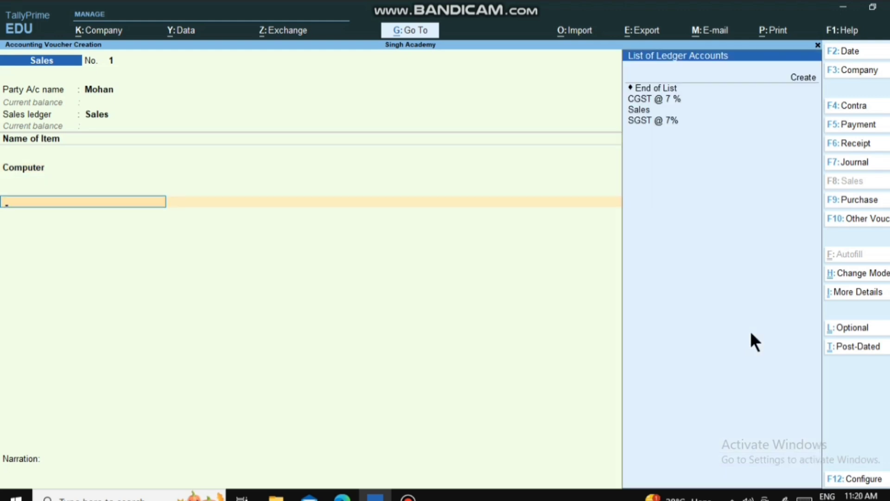
Add the CGST @ 7 % and SGST @ 7% tax ledgers below the Computer item.
key(Down)
key(Down)
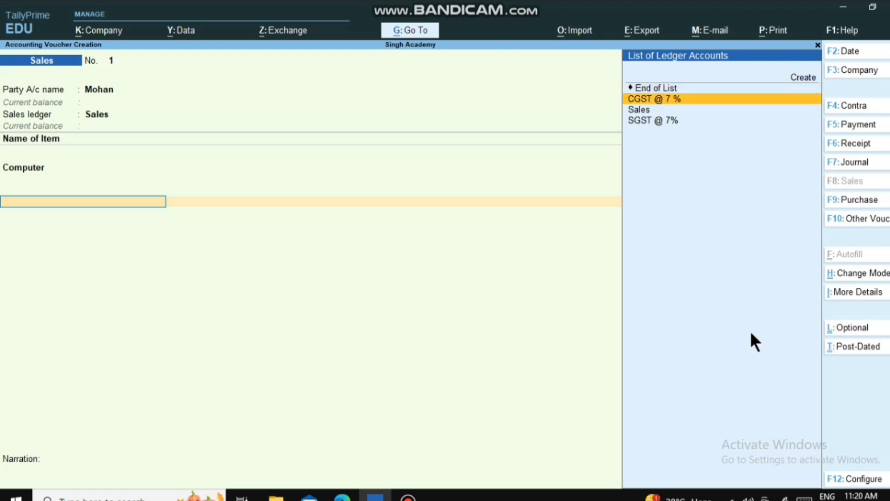
key(Return)
key(Return)
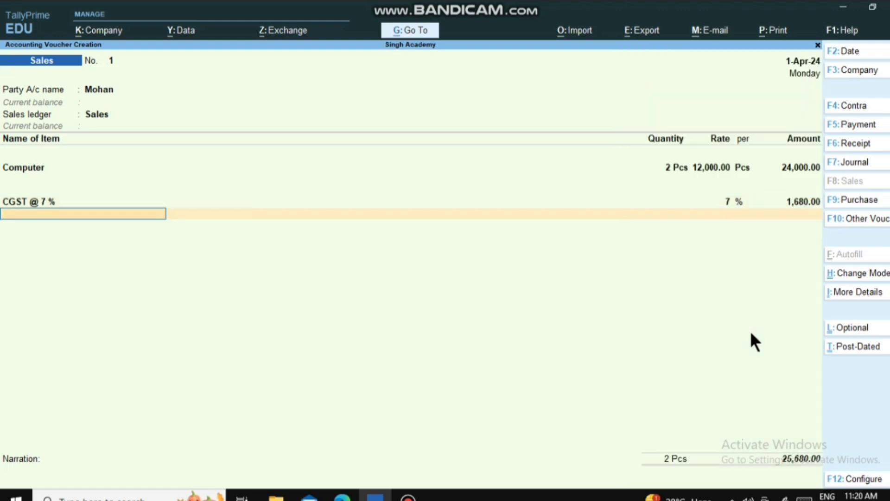
key(Down)
key(Down)
key(Down)
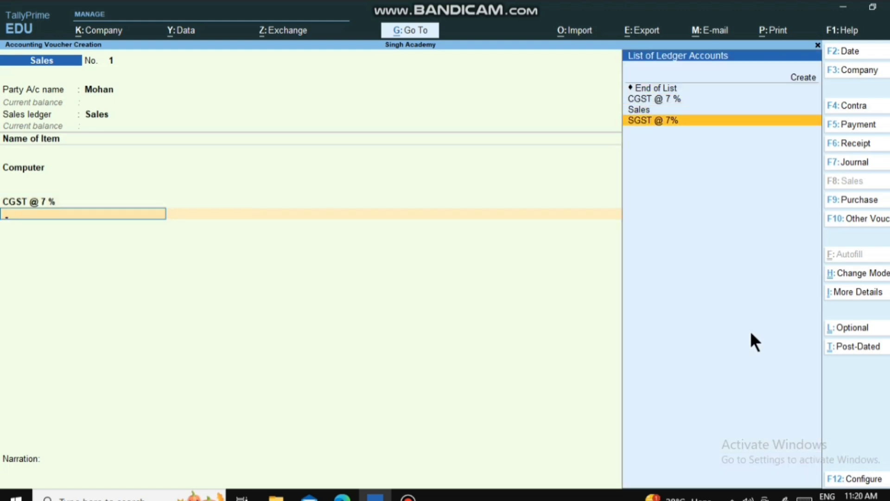
key(Return)
key(Return)
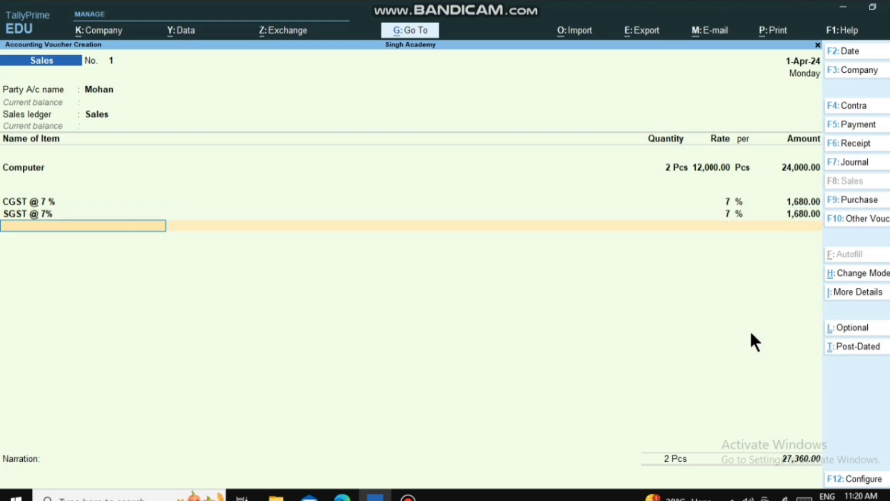
Preview the sale's tax invoice at a readable size and examine its party, item and tax details.
key(alt+p)
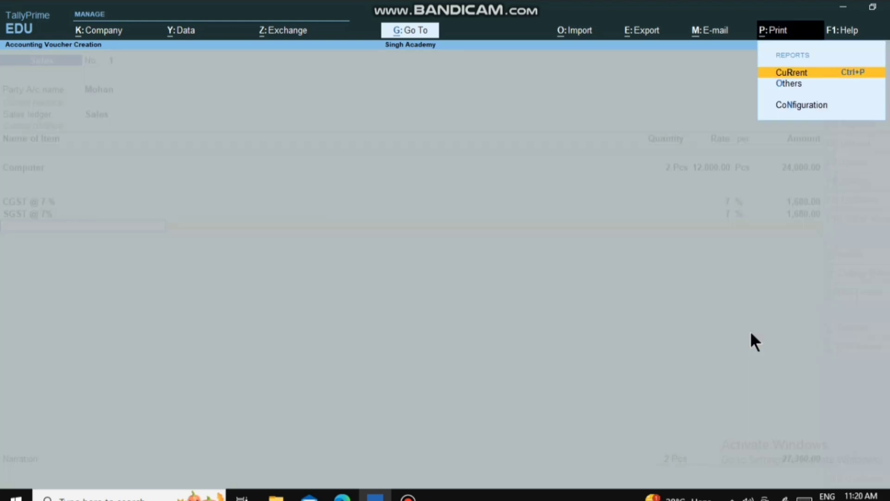
key(Return)
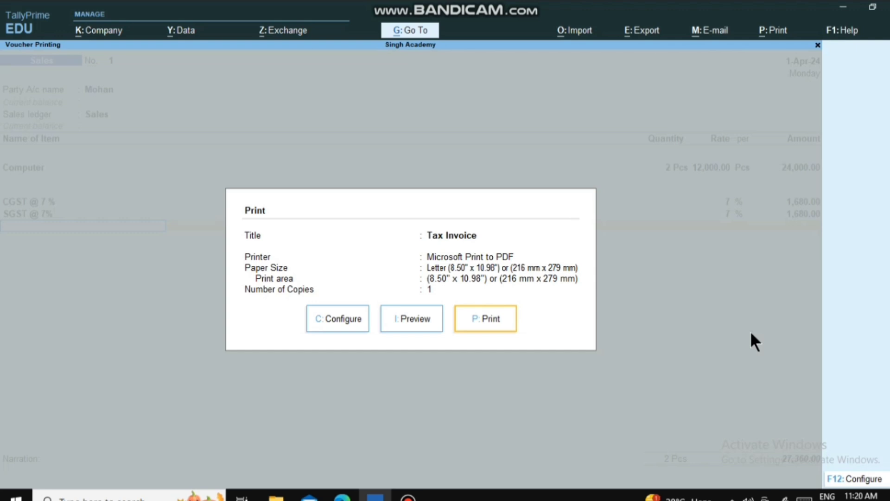
key(i)
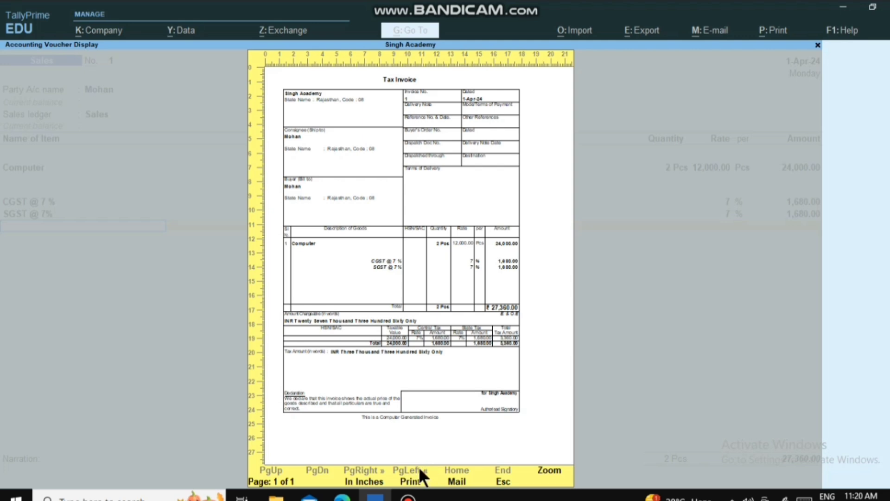
click(550, 469)
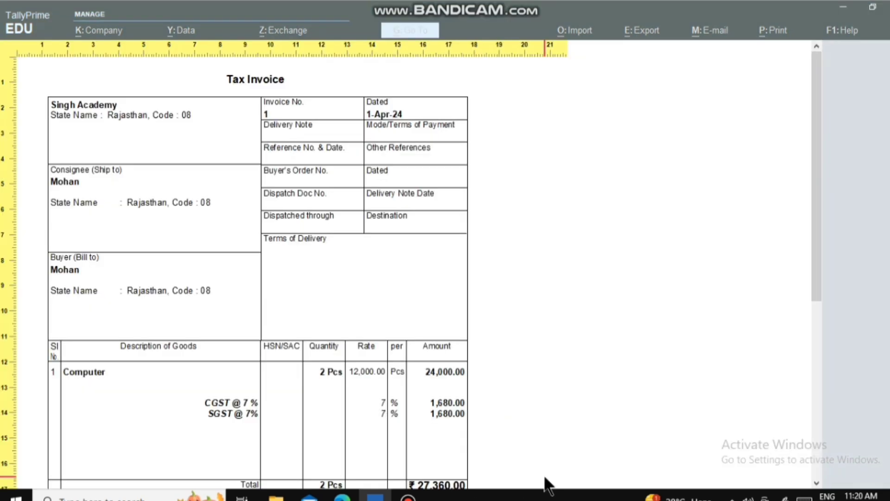
scroll(408, 242, down, 3)
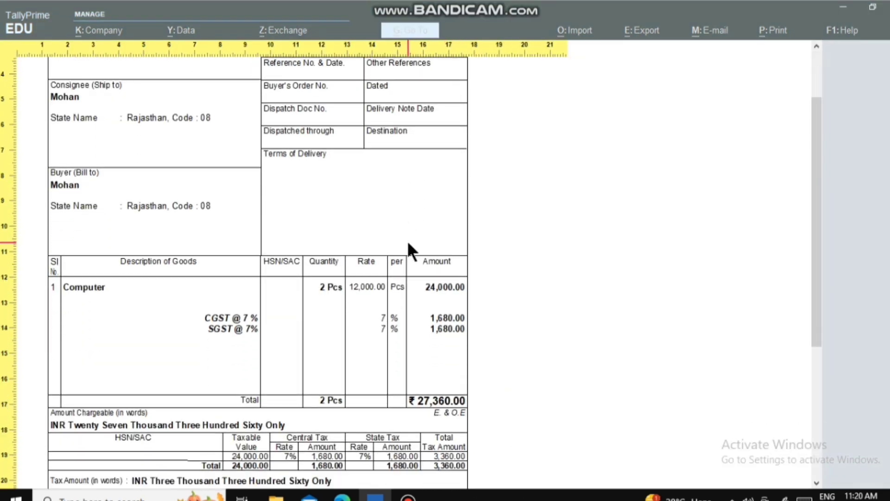
scroll(408, 242, down, 6)
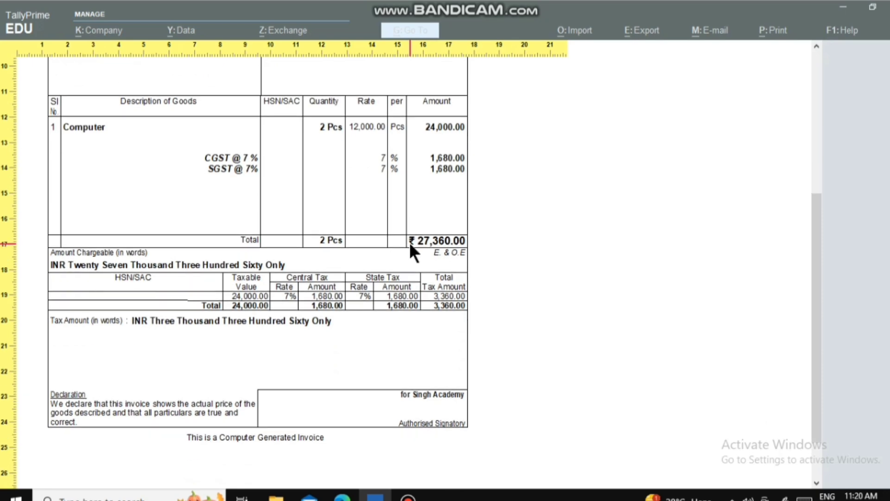
scroll(409, 241, up, 5)
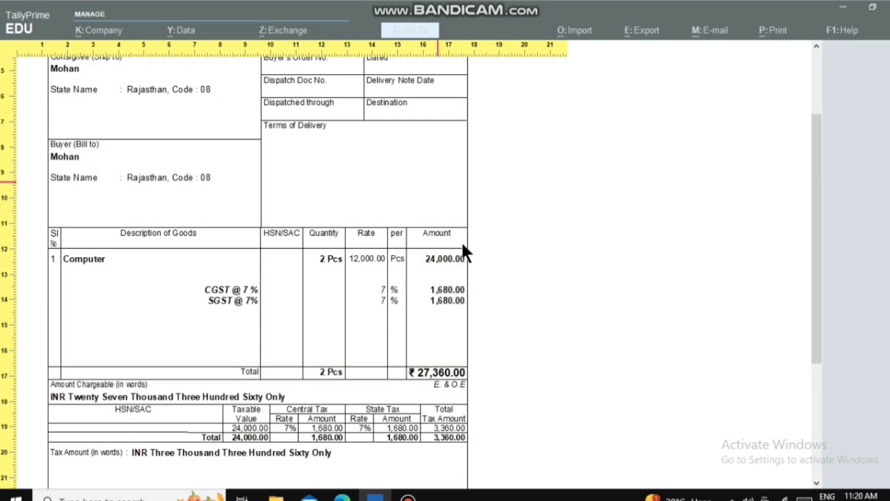
key(Escape)
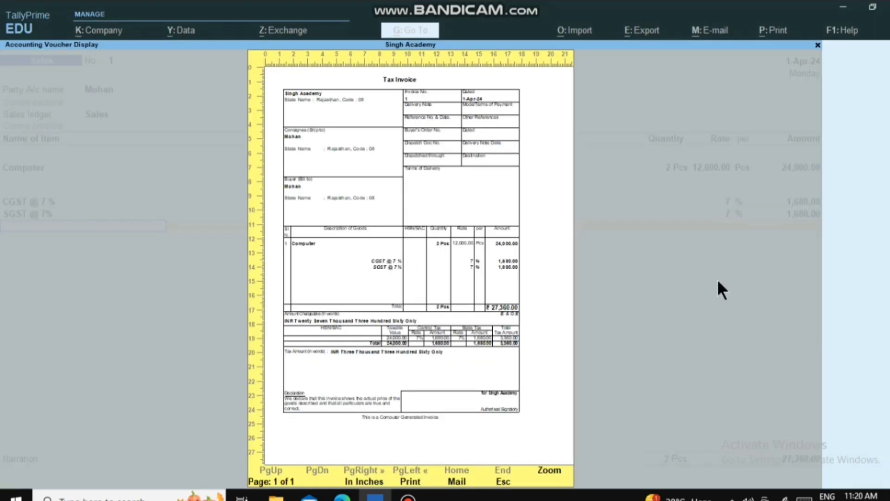
Close the invoice preview and save the sales voucher.
key(Escape)
key(Escape)
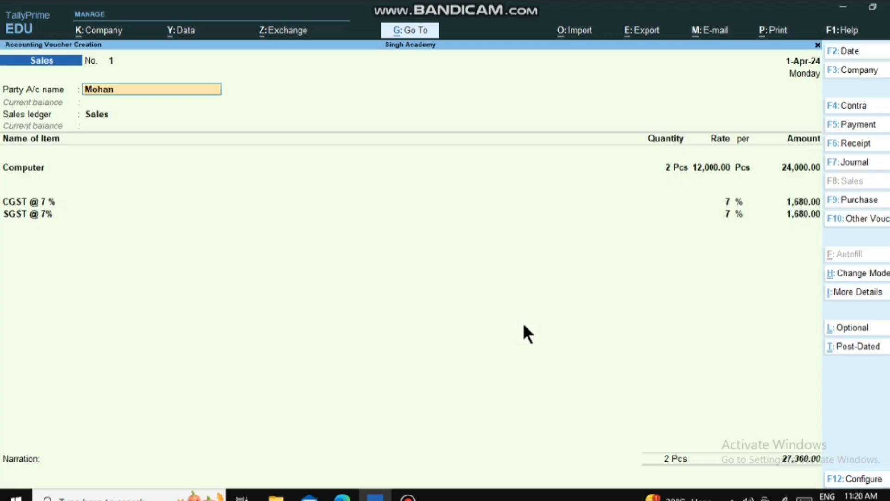
key(ctrl)
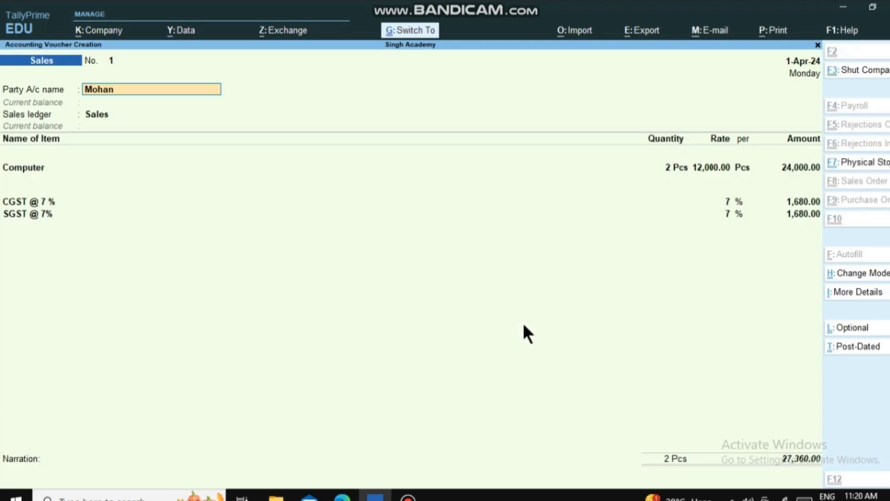
key(ctrl+a)
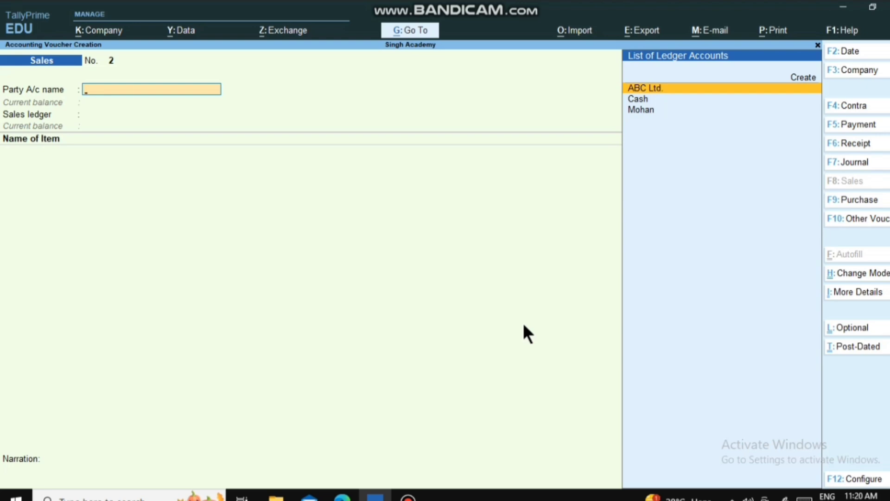
Create a new ledger with the customer's name under Sundry Debtors, keeping bill-by-bill balances set to Yes.
key(Up)
key(Return)
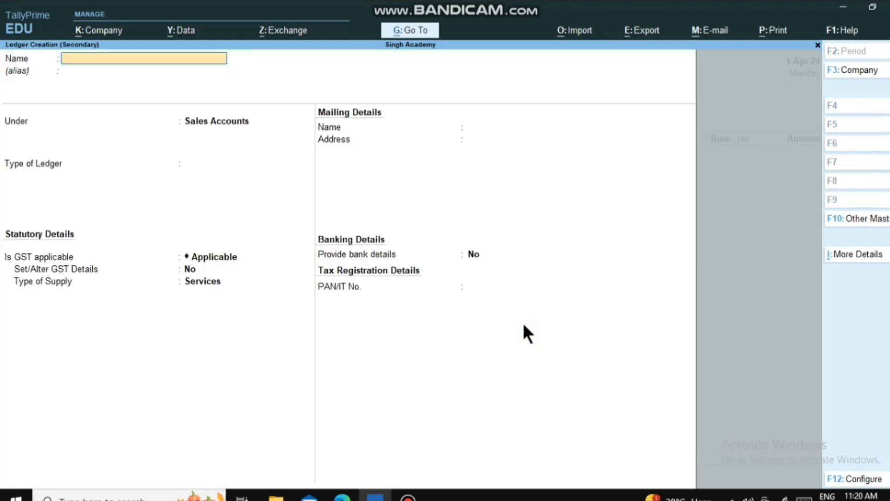
text(Gopal)
key(Return)
text(Sund)
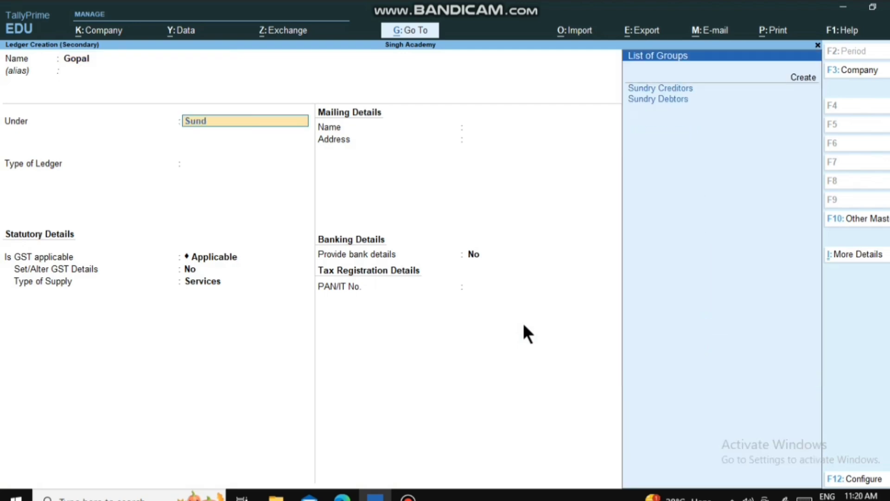
key(Down)
key(Return)
key(Return)
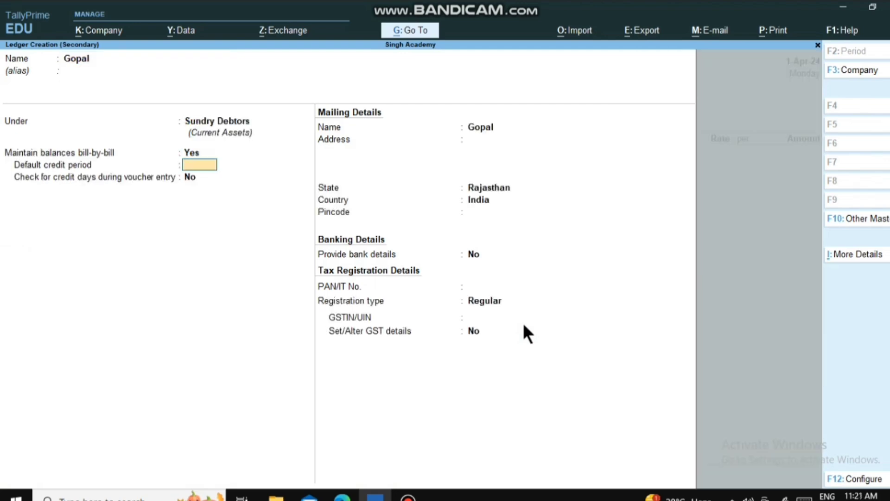
Set the new customer ledger's state to Punjab, leaving the credit period, address and pincode blank and the country as India.
key(Return)
key(Return)
key(Return)
key(Return)
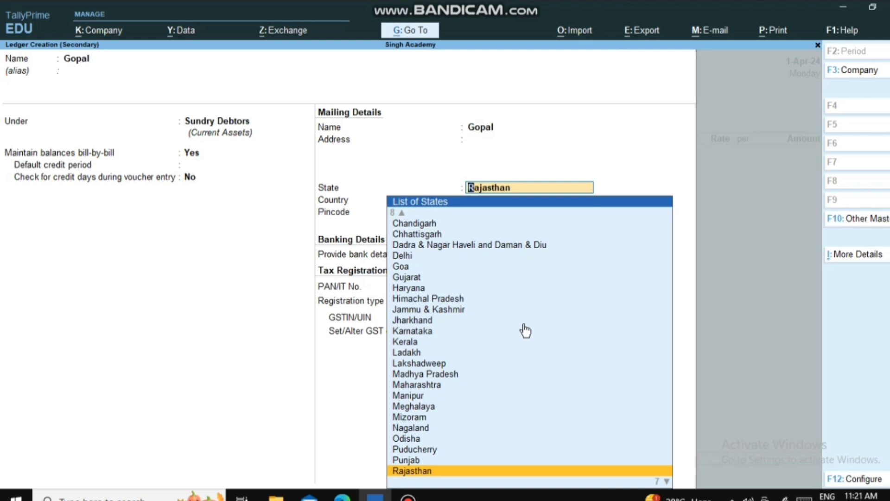
key(Up)
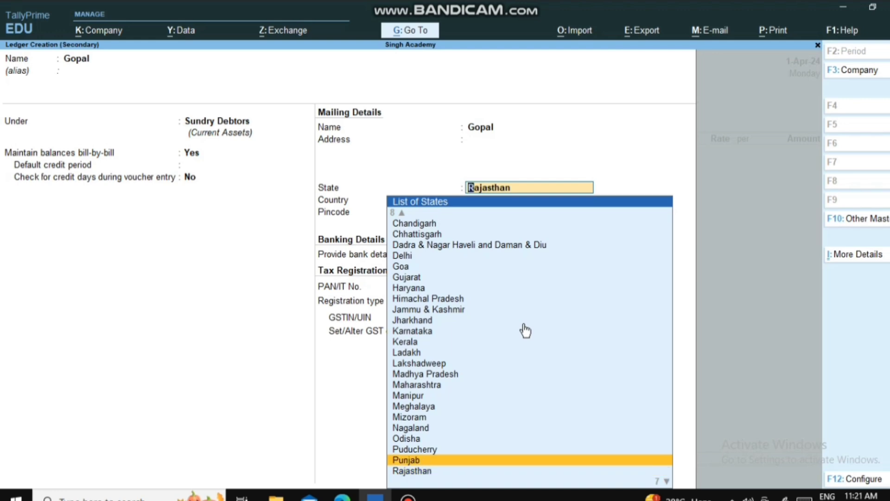
key(Return)
key(Return)
key(Return)
key(Return)
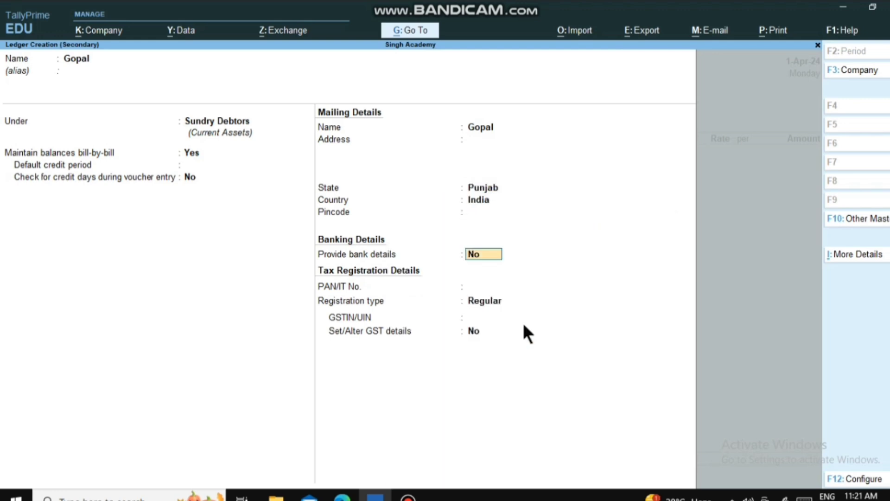
Set the customer ledger's registration type to Consumer, keep bank details at No, and save the ledger.
key(Up)
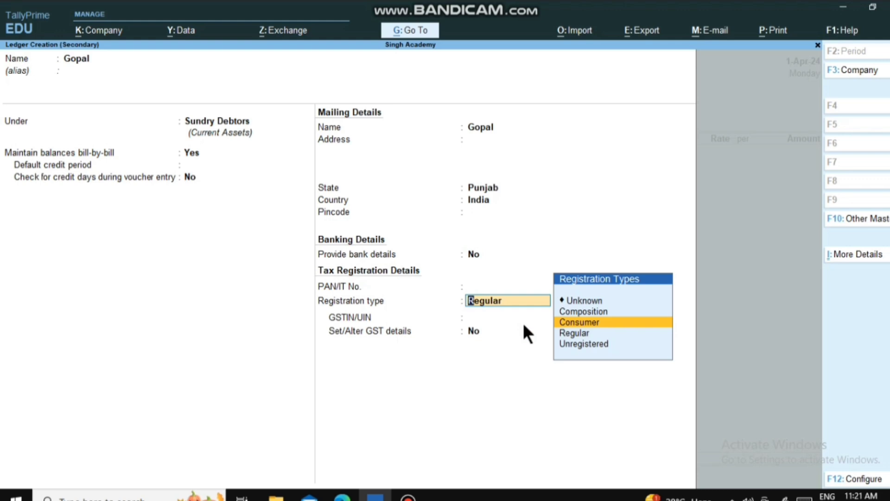
key(Return)
key(Return)
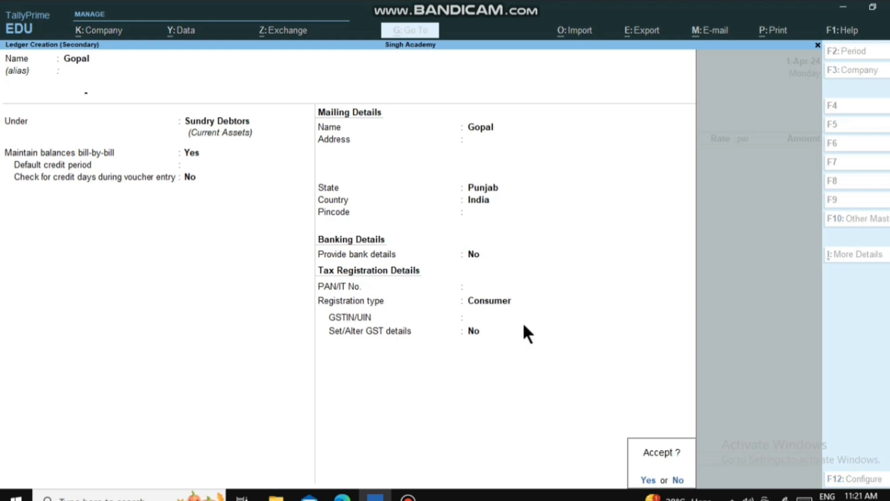
key(Return)
Leave the second sale's dispatch details blank and accept the buyer's default party details.
key(Return)
key(Return)
key(Return)
key(Return)
key(Return)
key(Return)
key(Return)
key(Return)
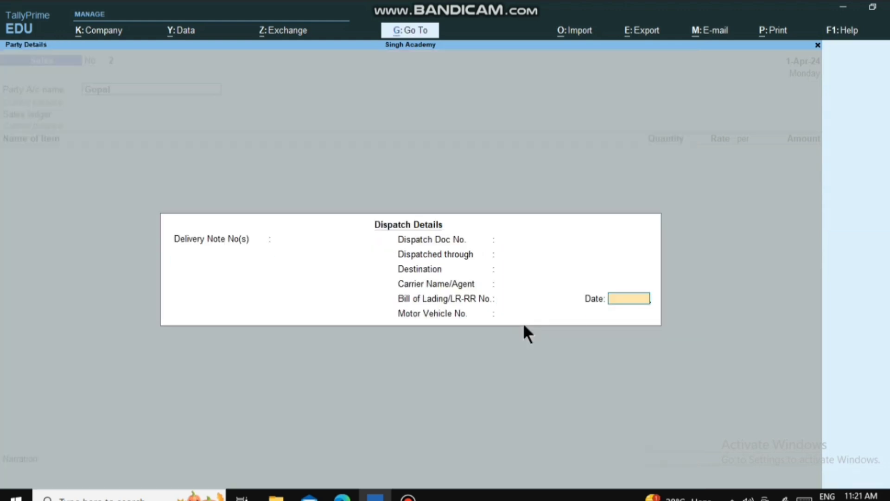
key(Return)
key(Return)
key(Return)
key(Return)
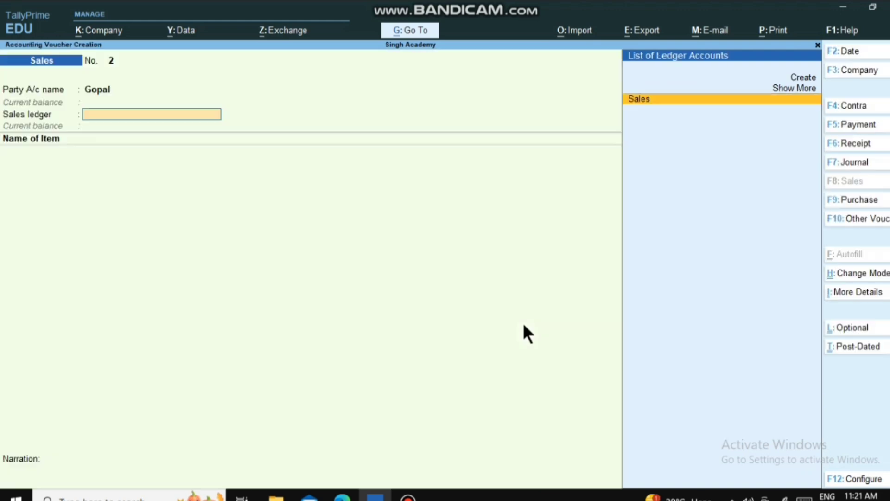
Choose the Sales ledger, add 3 Pcs of Computer at a rate of 12,000.00, and end the item list.
key(Return)
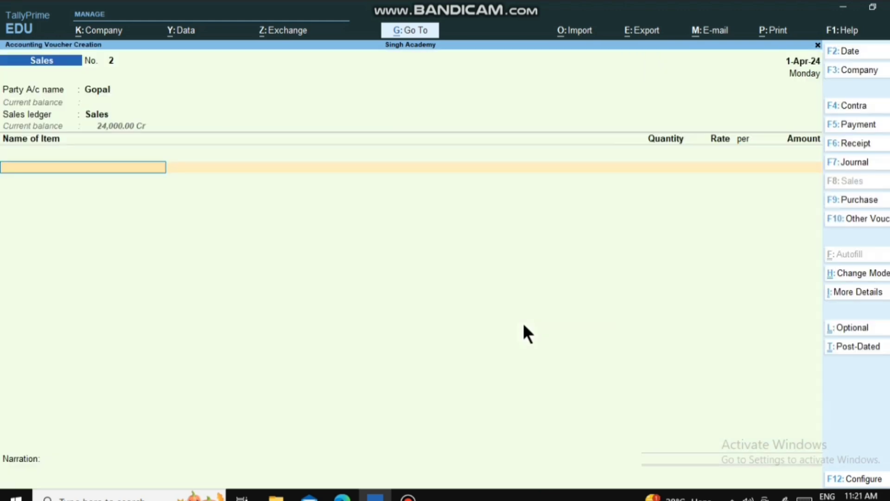
key(Down)
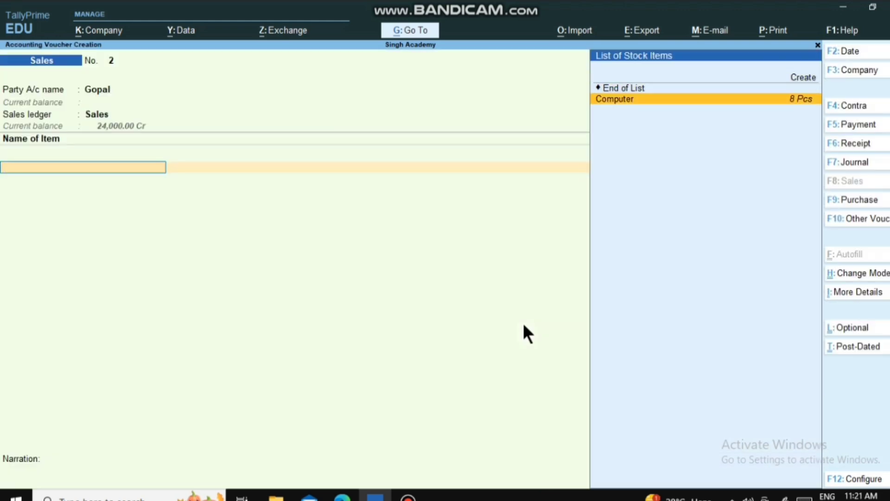
key(Return)
text(3)
key(Return)
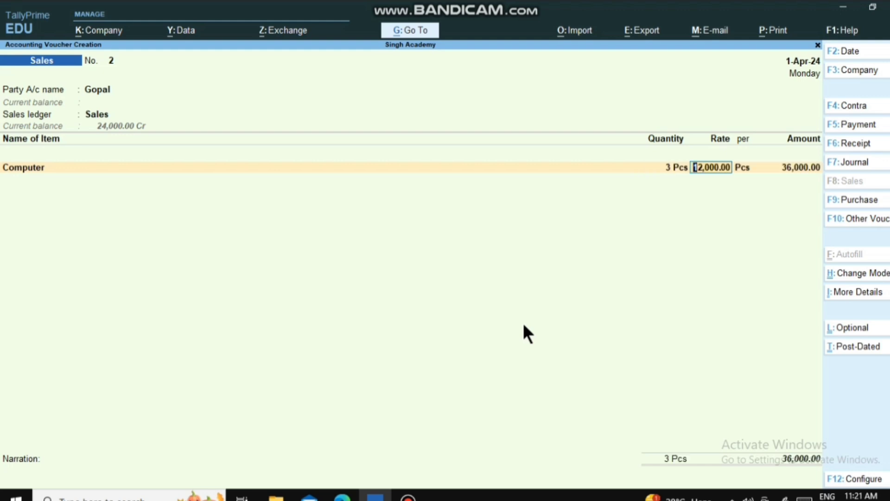
key(Return)
key(Return)
key(Return)
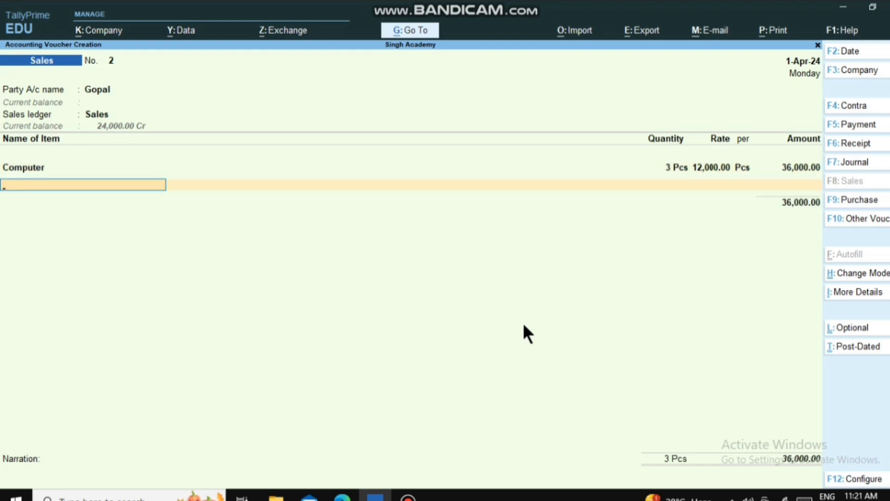
key(Return)
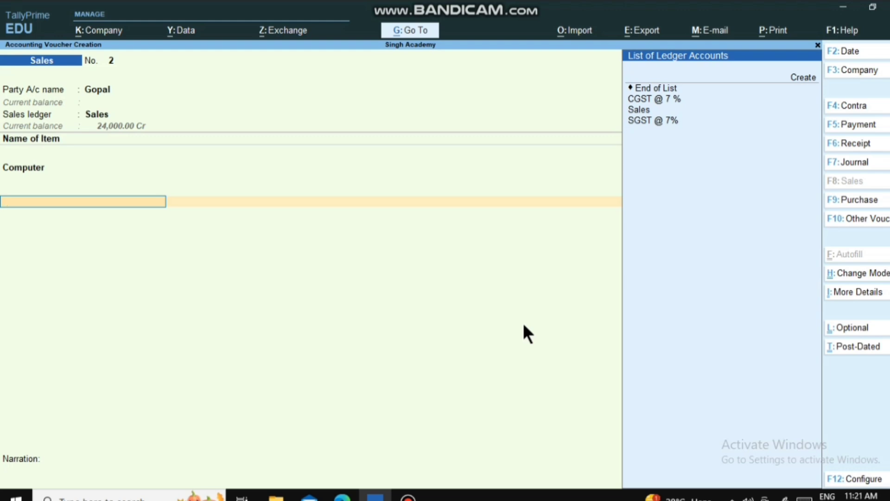
key(Up)
key(Up)
key(Up)
key(Up)
key(Up)
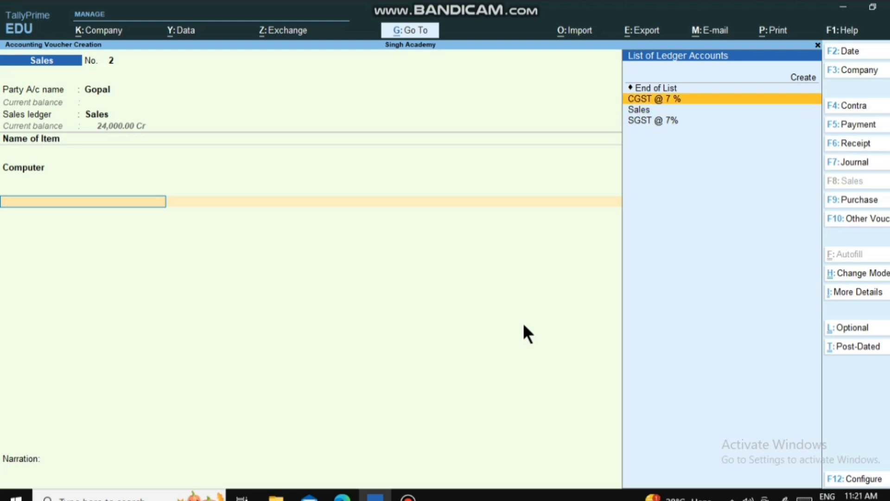
key(Return)
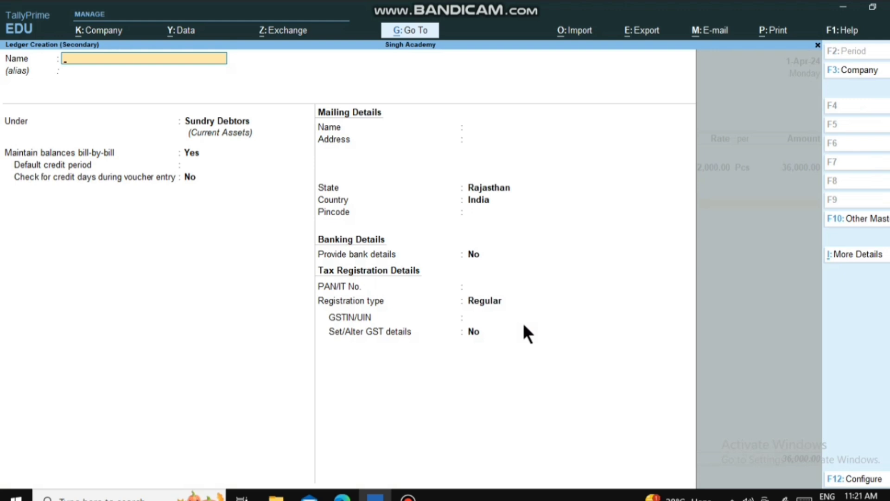
text(IGST @14%)
key(Return)
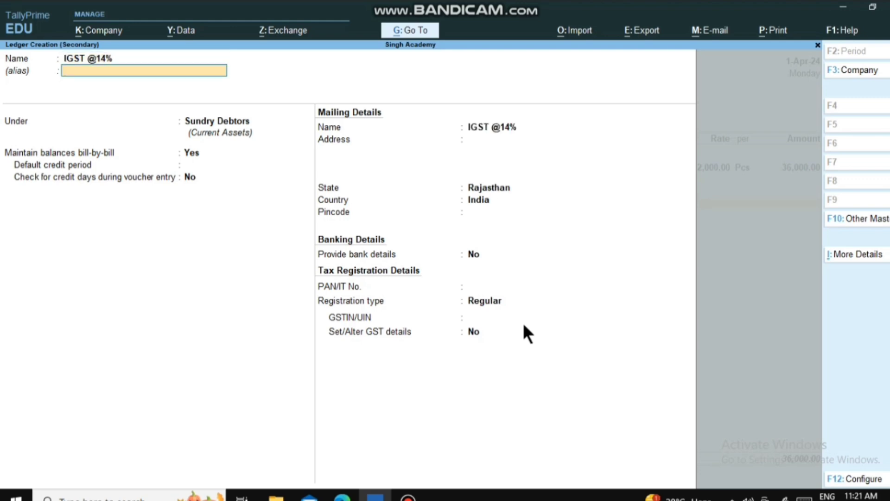
key(Return)
text(dut)
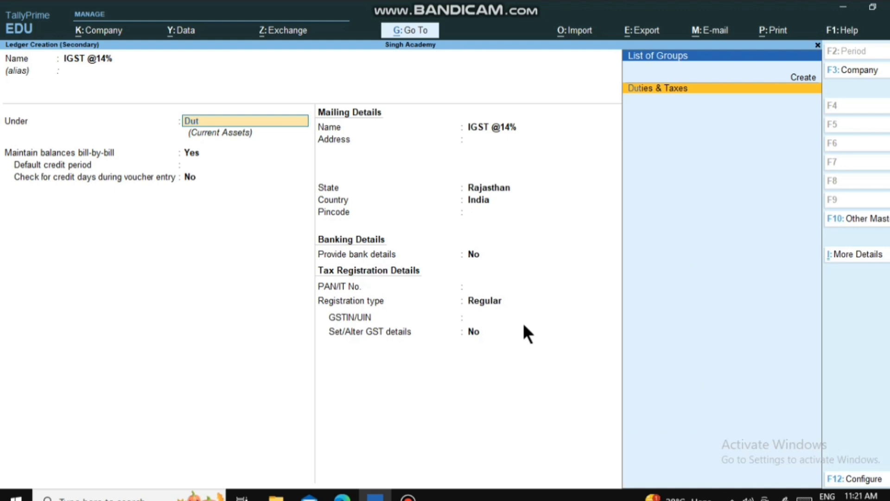
key(Return)
Set the IGST ledger's duty type to GST, its tax type to Integrated Tax and its percentage of calculation to 14%.
key(Up)
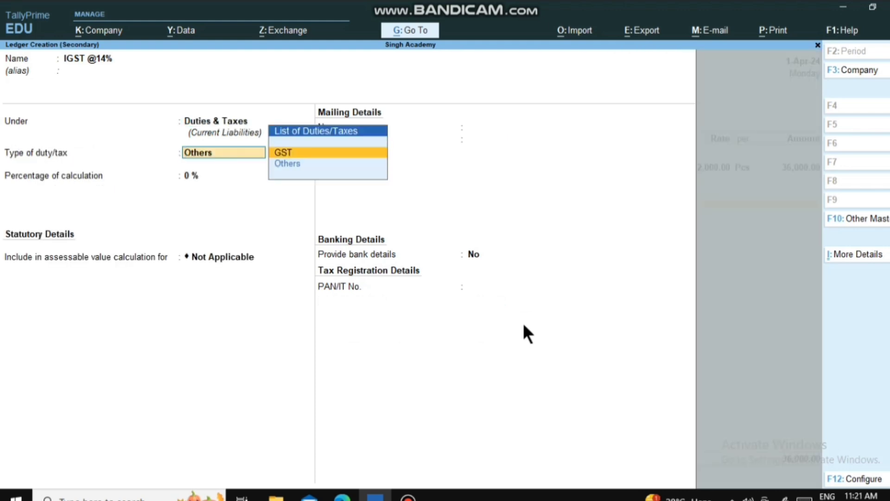
key(Return)
key(Down)
key(Down)
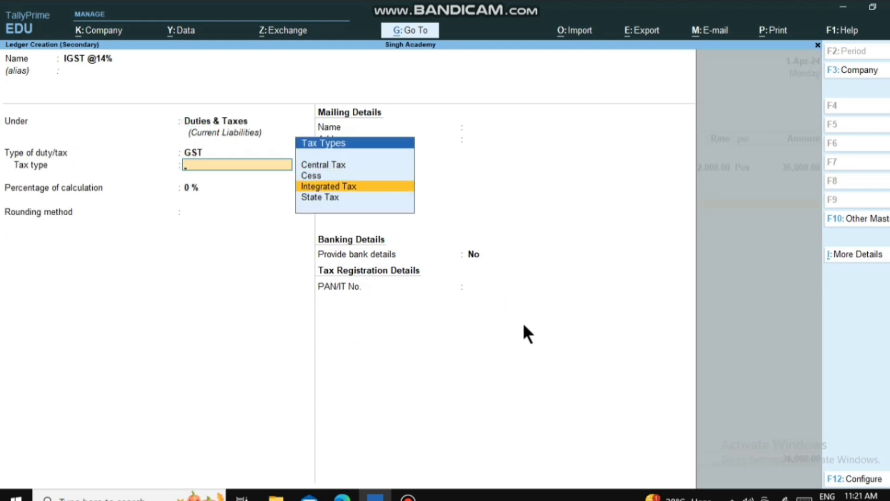
key(Return)
text(14)
key(Return)
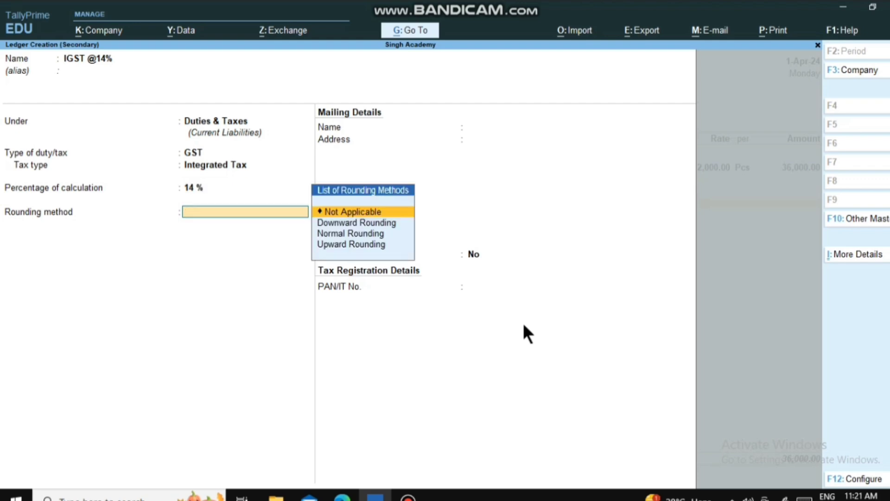
Save the IGST ledger with rounding Not Applicable and bank details No, and accept the second sales voucher with that tax line.
key(Return)
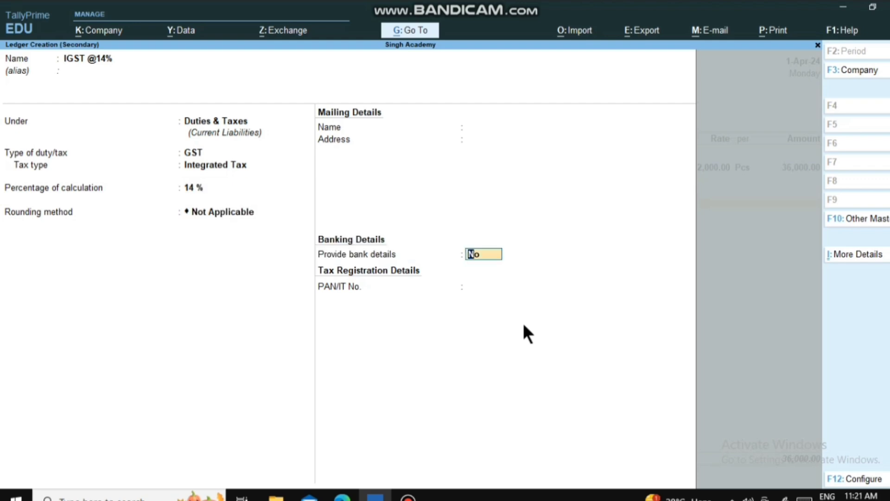
key(Return)
key(Return)
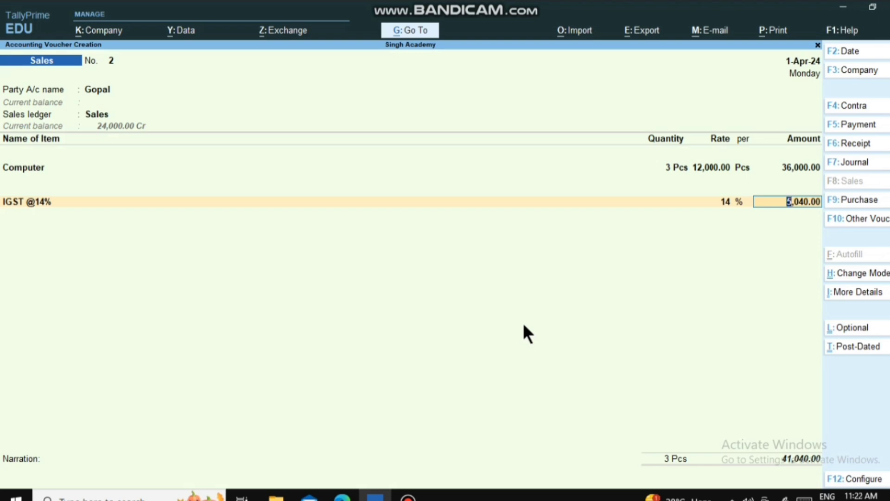
key(ctrl)
key(ctrl+a)
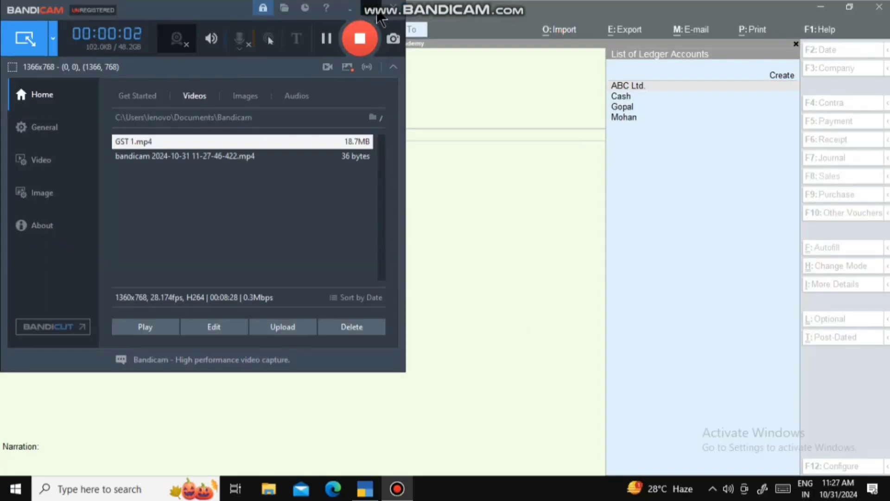
Start a purchase voucher with supplier invoice number 125, setting both the voucher date and the supplier invoice date to 2-Apr-24.
click(539, 138)
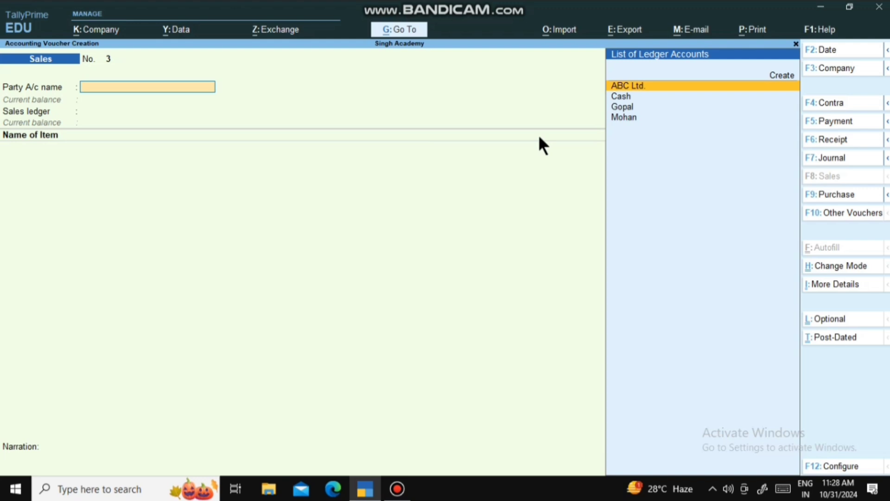
key(F9)
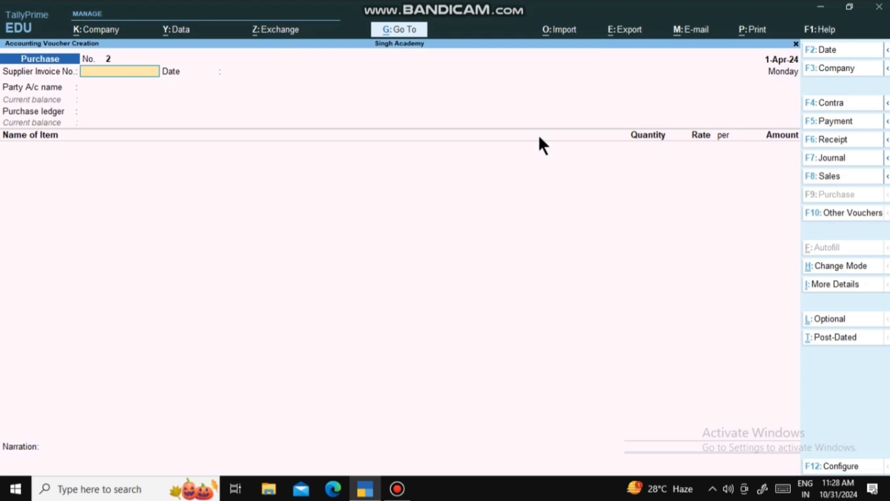
text(125)
key(Return)
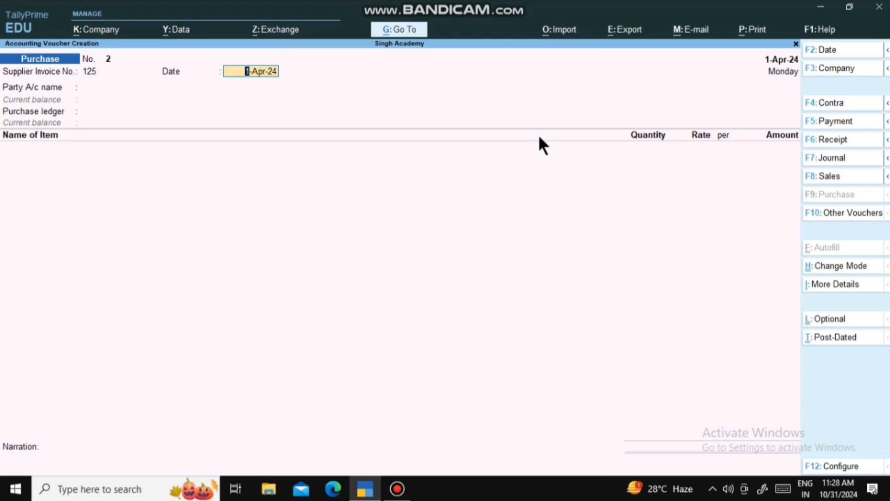
key(F2)
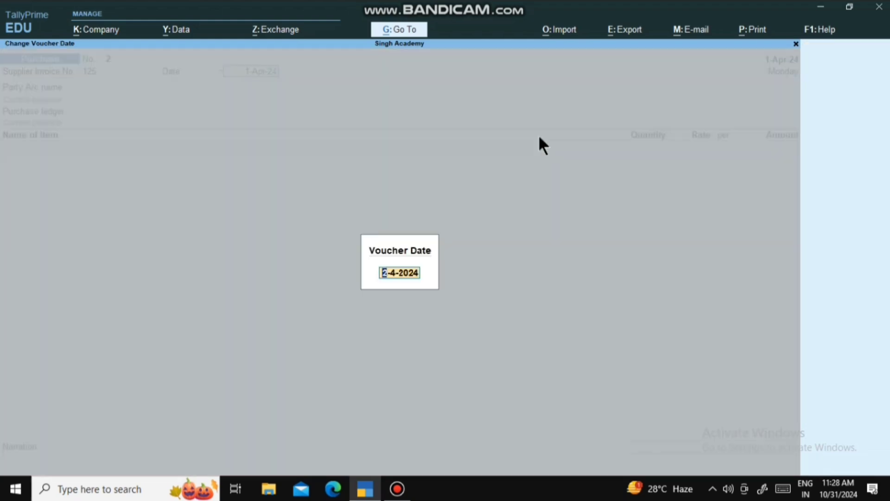
key(Return)
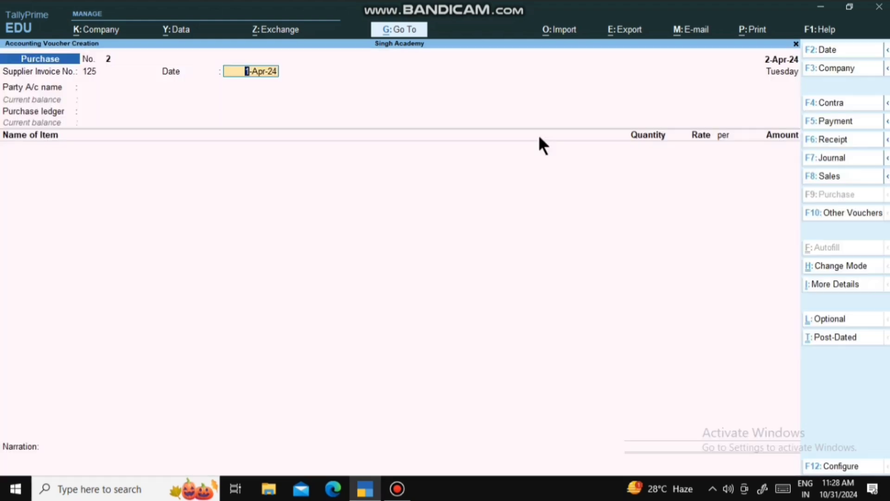
text(2)
key(Return)
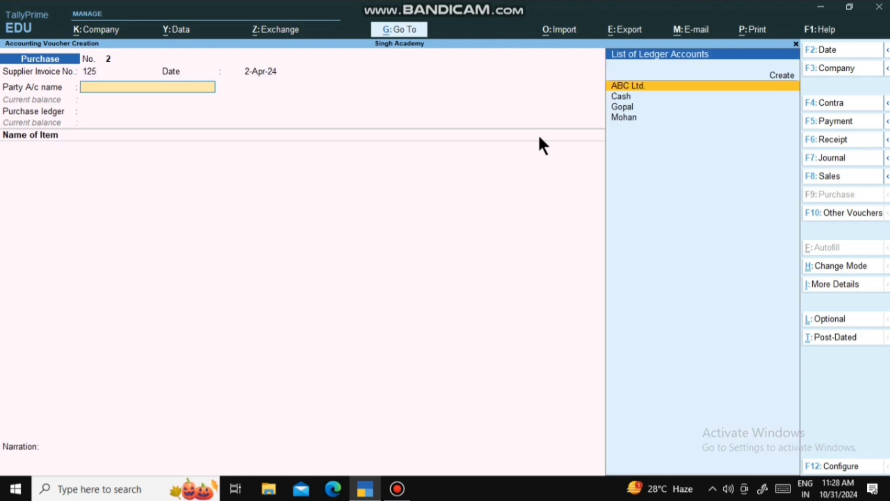
Create a party ledger named KCC under Sundry Creditors from the purchase voucher, leaving its alias blank.
key(alt+c)
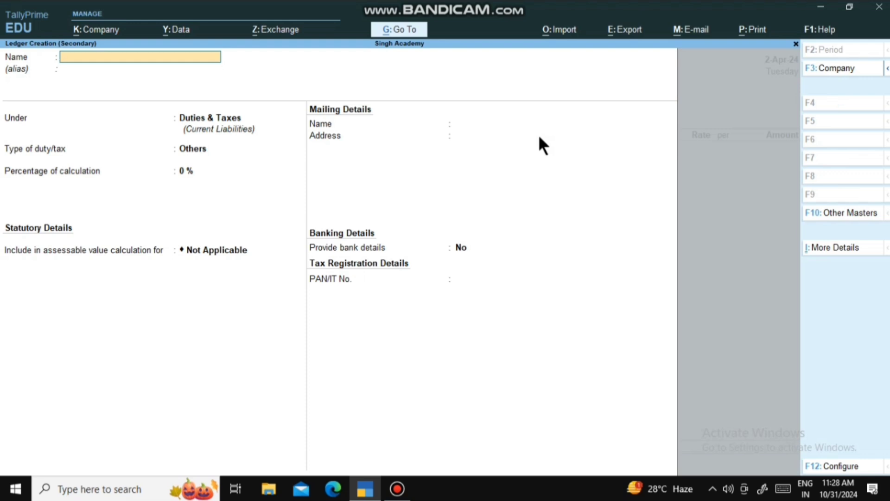
text(KCC)
key(Return)
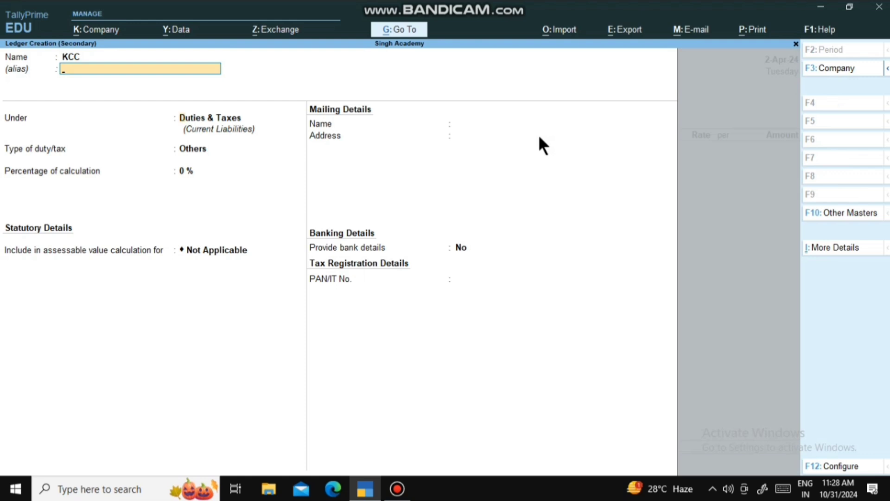
key(Return)
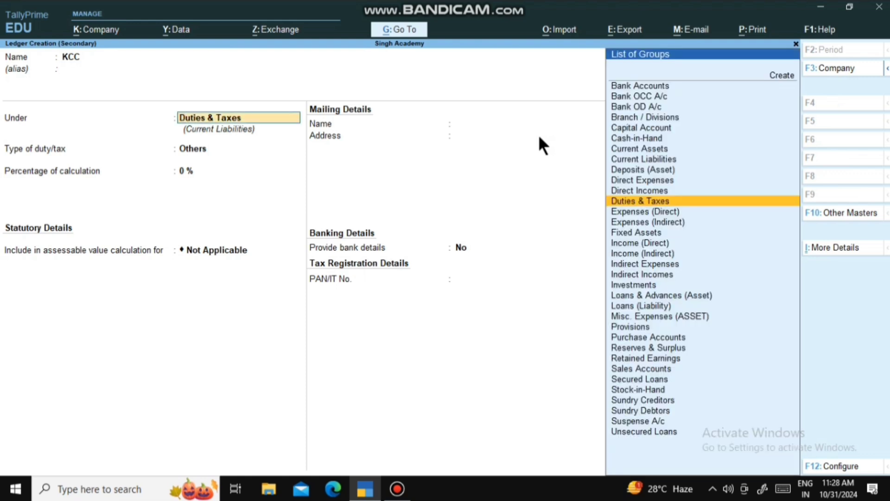
text(Sund)
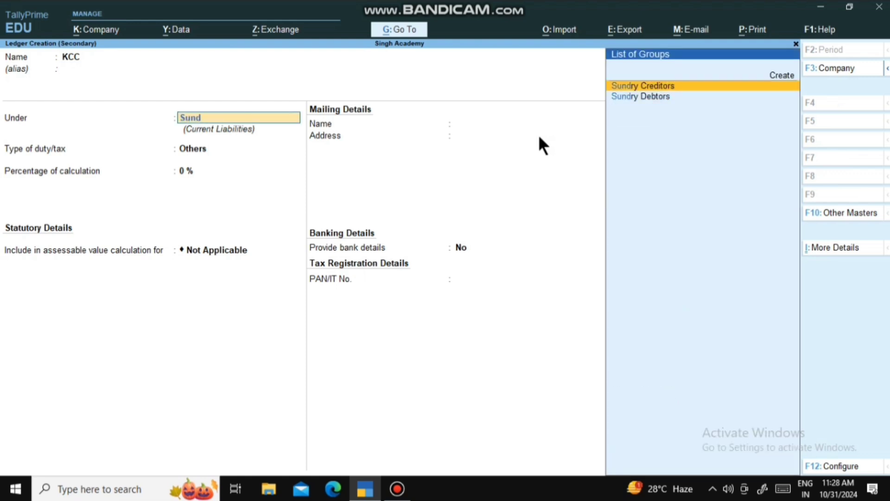
key(Return)
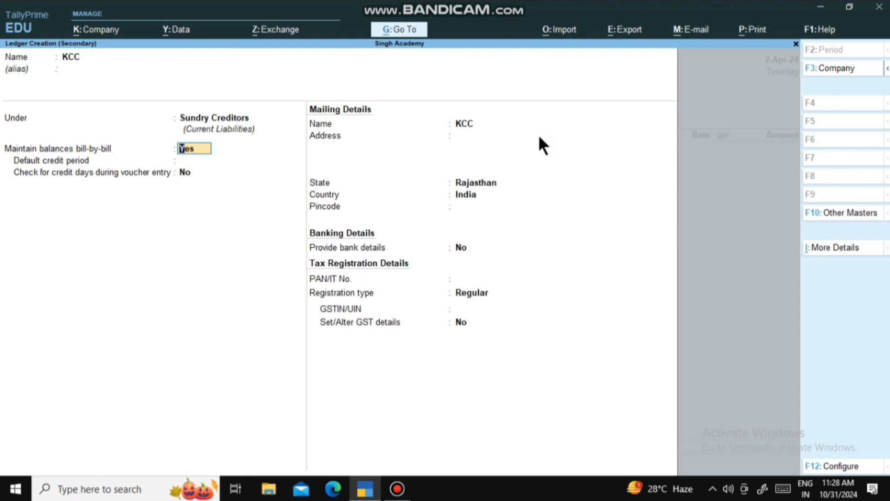
Keep bill-by-bill balances at Yes, leave KCC's credit period and address blank, and accept Rajasthan and India as state and country.
key(Return)
key(Return)
key(Return)
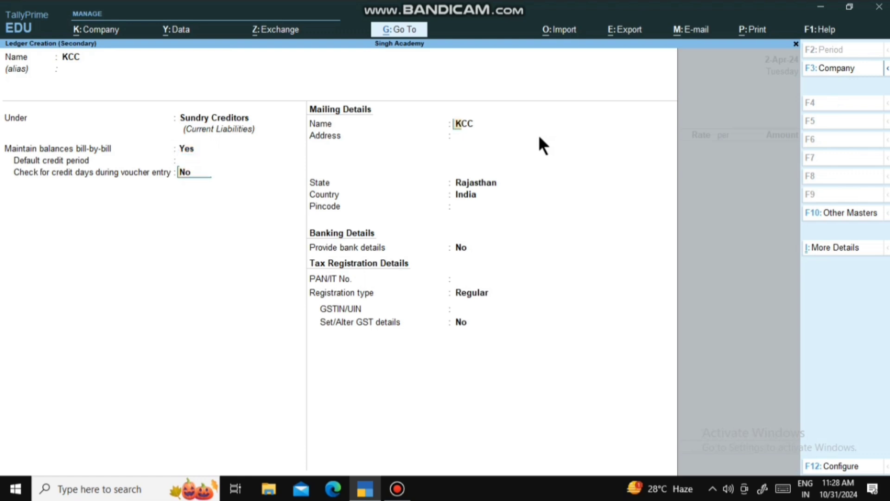
key(Return)
key(Return)
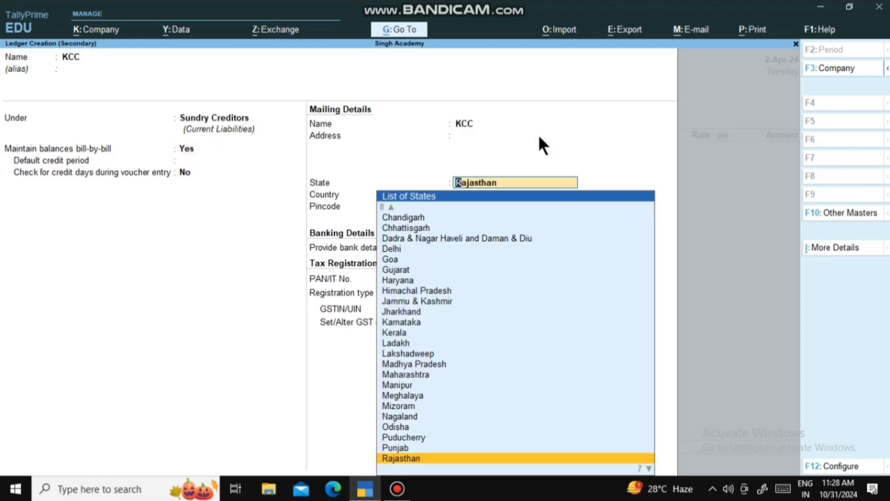
key(Return)
key(Return)
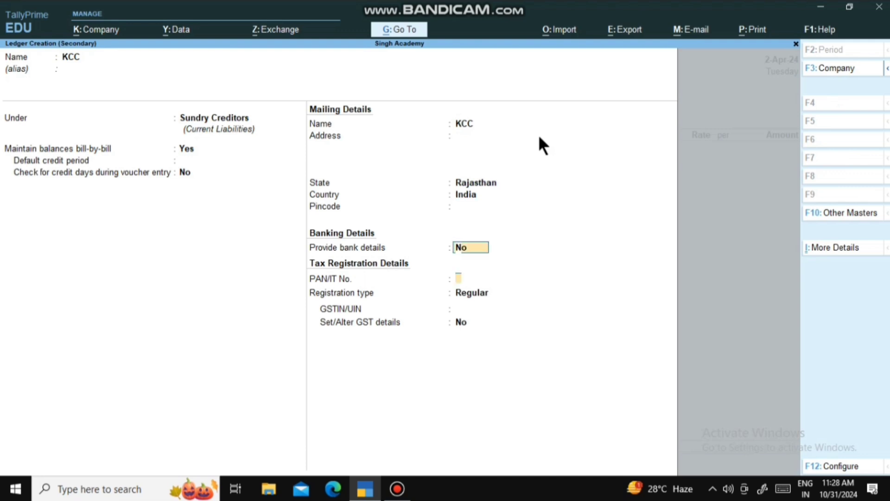
Keep KCC's bank details at No and registration type Regular, leave the PAN and GSTIN blank, and save the ledger.
key(Return)
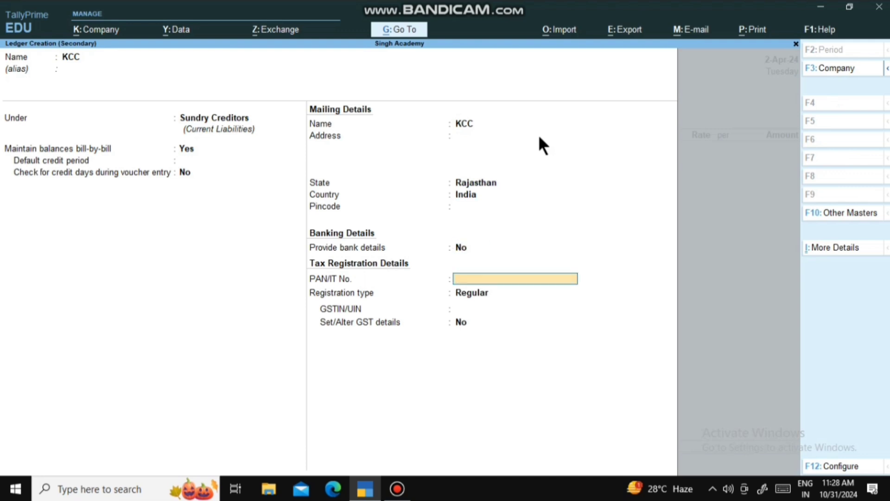
key(Return)
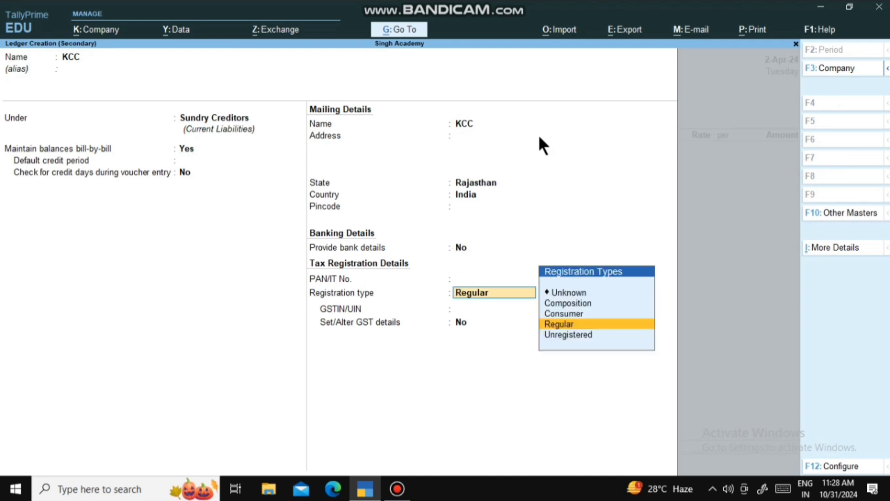
key(Return)
key(Return)
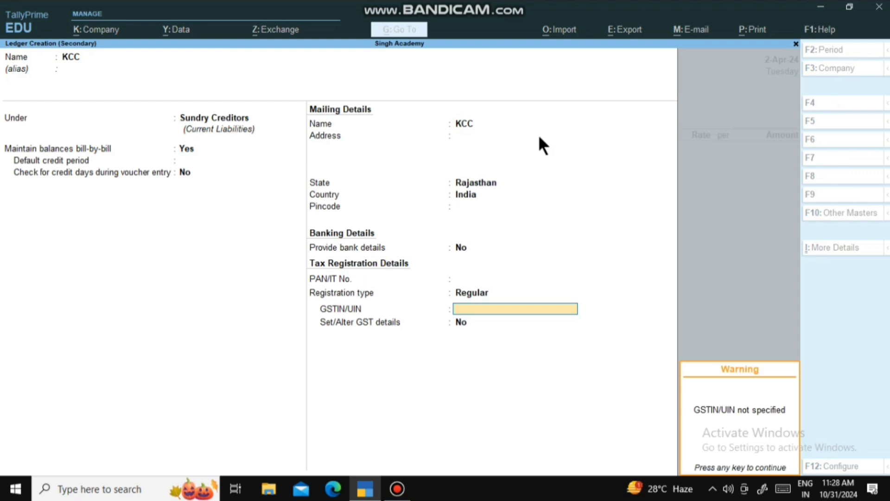
key(Return)
key(Return)
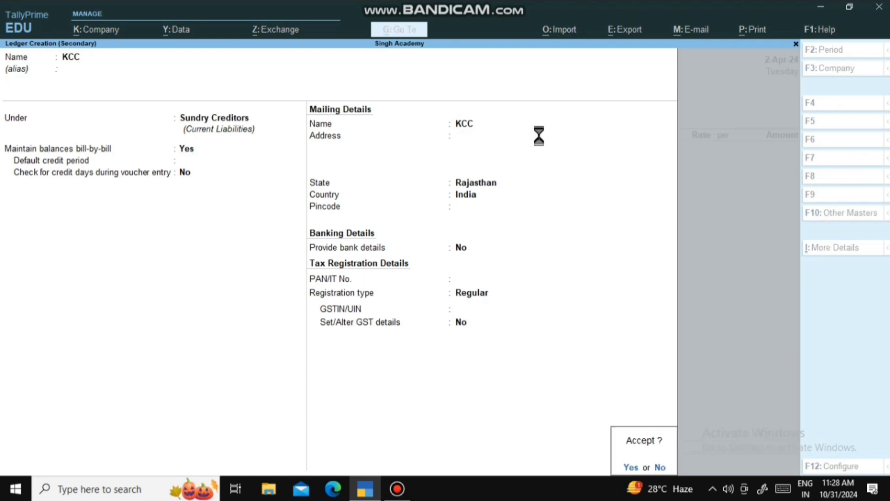
key(Return)
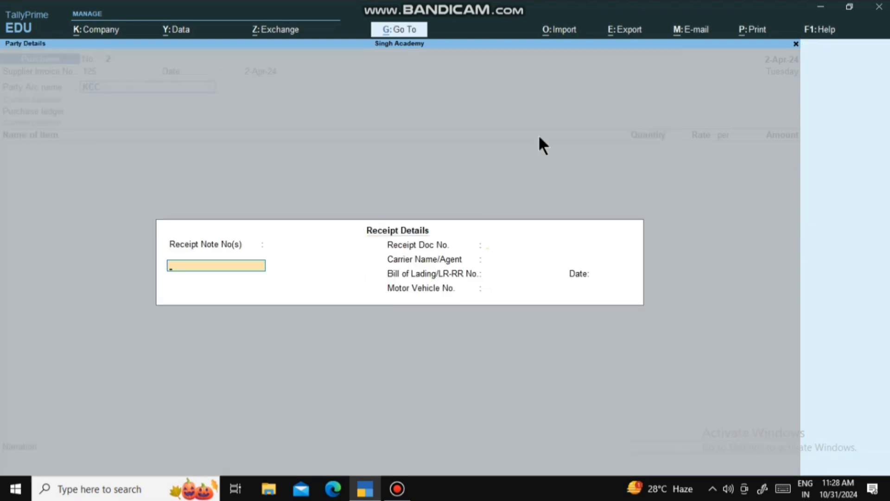
Leave the purchase's receipt details blank and accept KCC's default party details without a GSTIN.
key(Return)
key(Return)
key(Return)
key(Return)
key(Return)
key(Return)
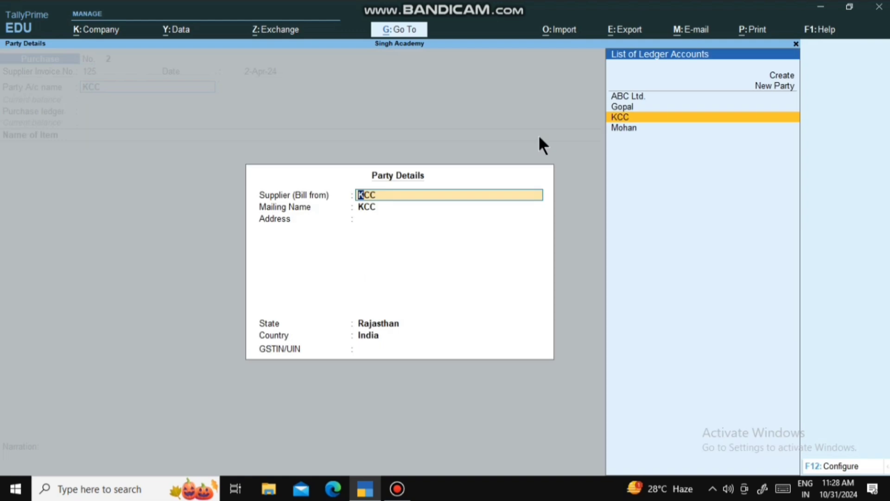
key(Return)
key(Return)
key(Return)
key(Return)
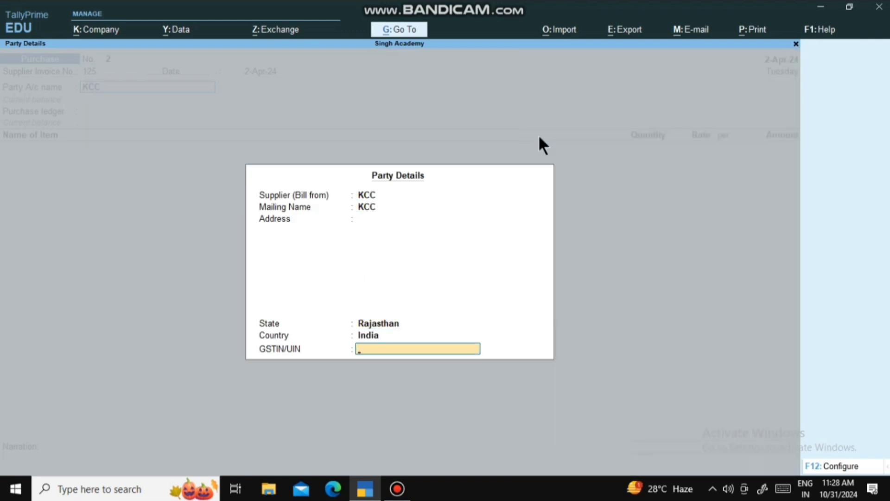
key(Return)
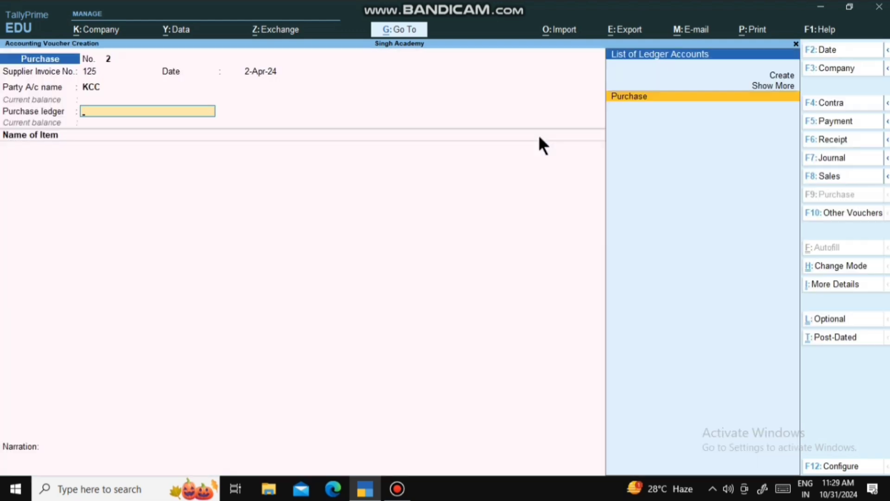
Select the Purchase ledger and add 10 Pcs of Computer at a rate of 8,500 to the KCC purchase.
key(Return)
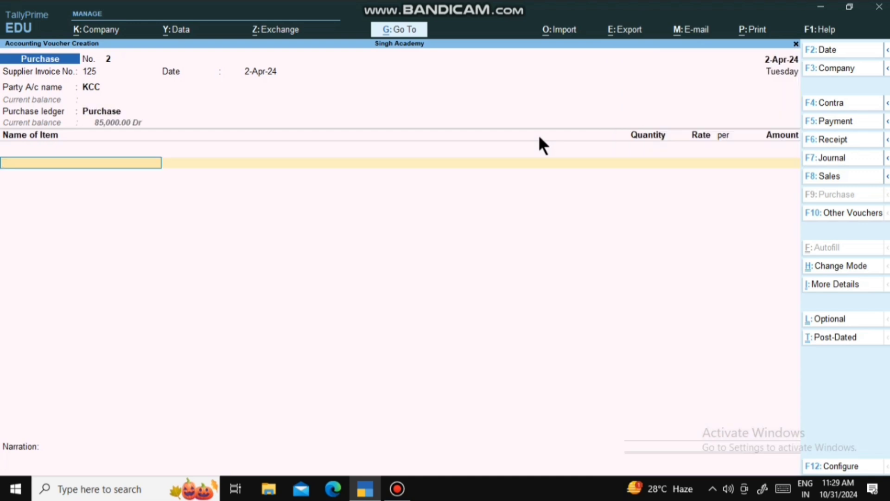
key(space)
key(Down)
key(Down)
key(Down)
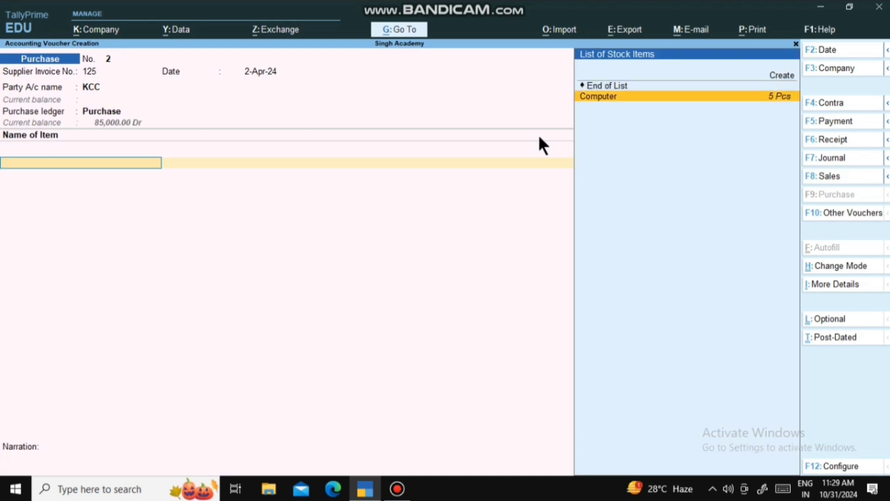
key(Return)
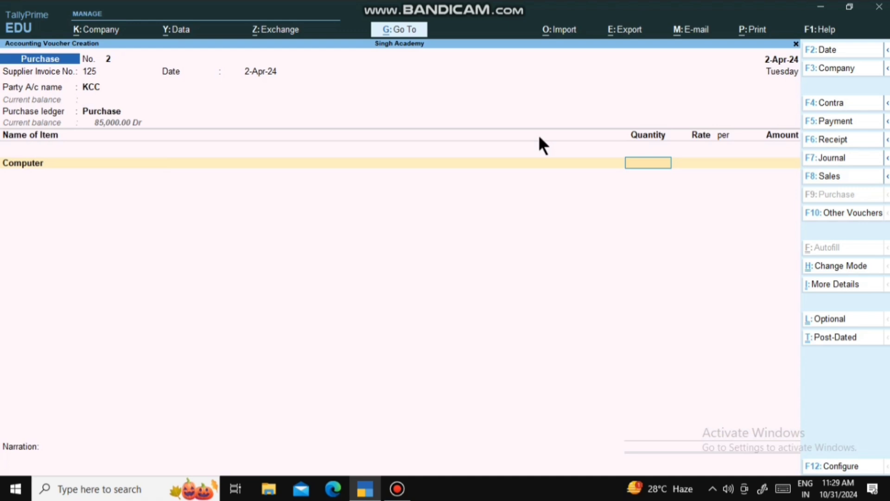
text(10)
key(Return)
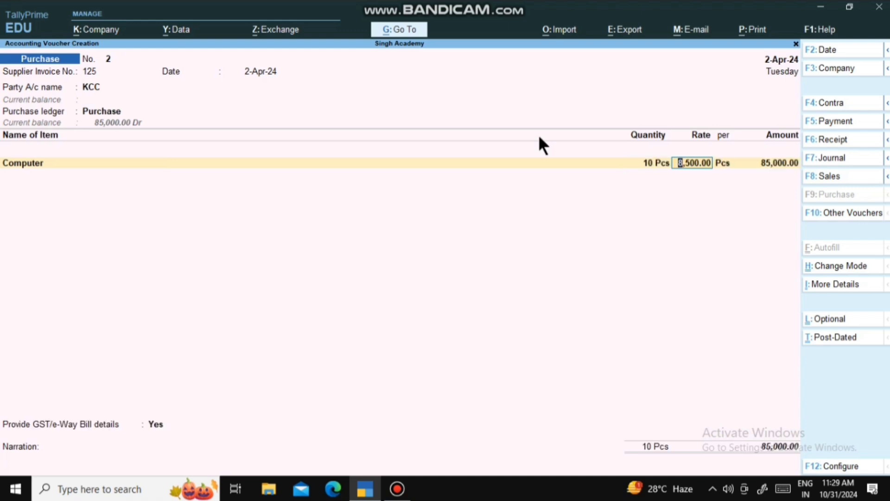
key(Return)
key(Return)
key(Return)
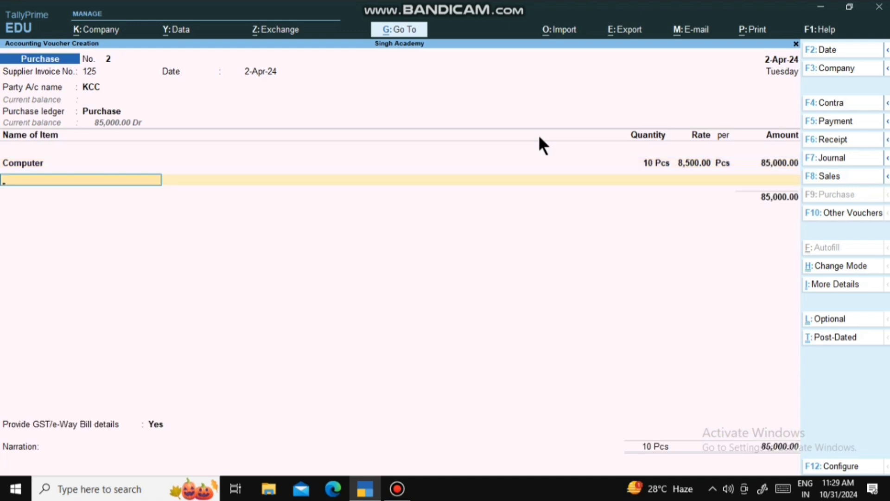
Create a stock item named Mouse under Electronics, category Sony, unit Pcs, with no alias, alternate unit or components.
key(alt+c)
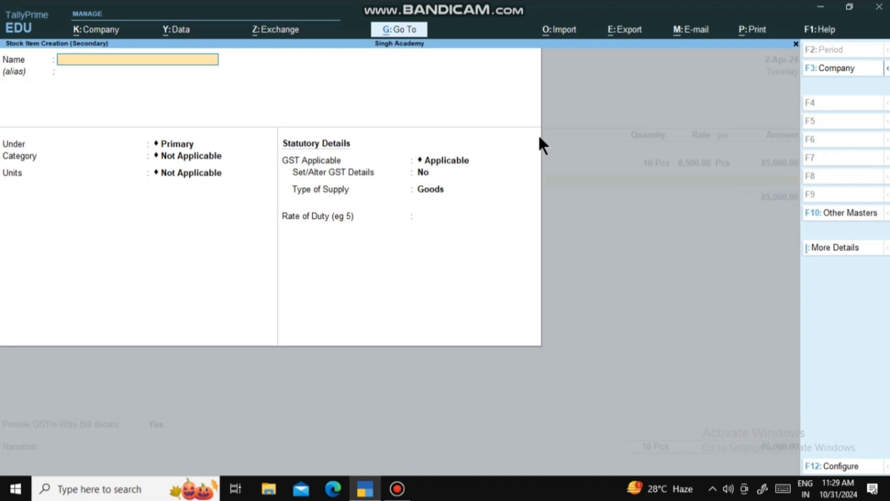
text(Mouse)
key(Return)
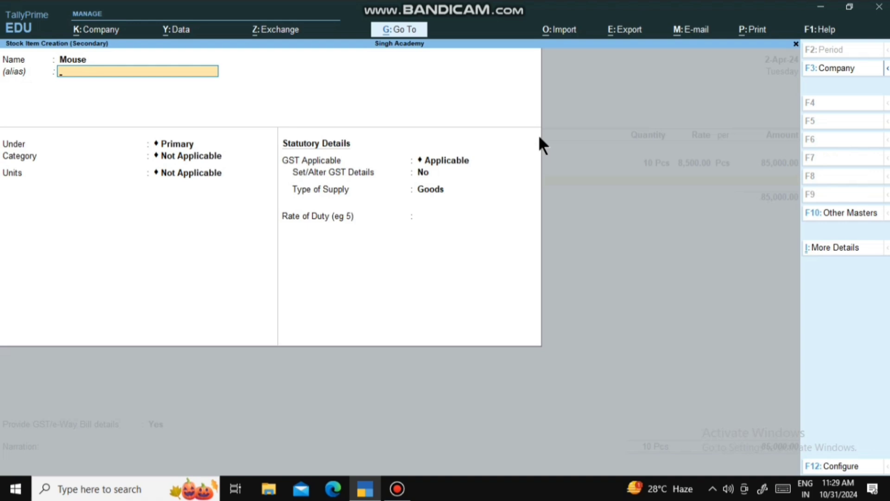
key(Return)
key(Down)
key(Return)
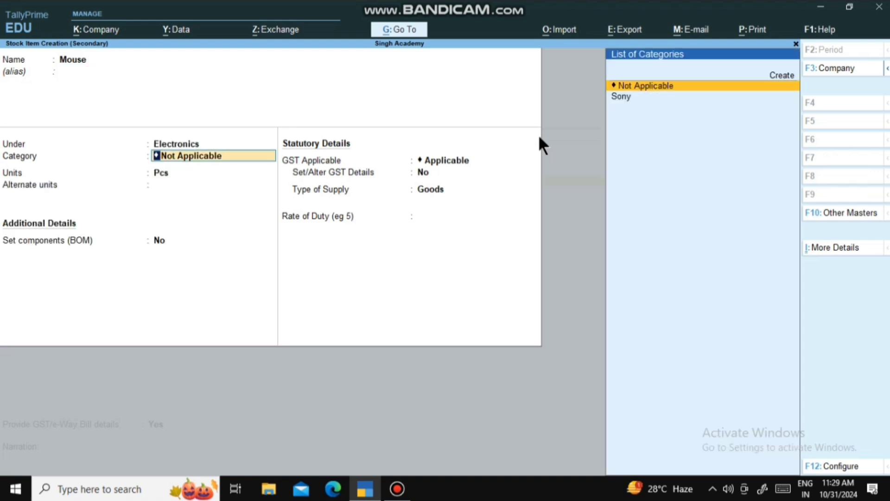
key(Down)
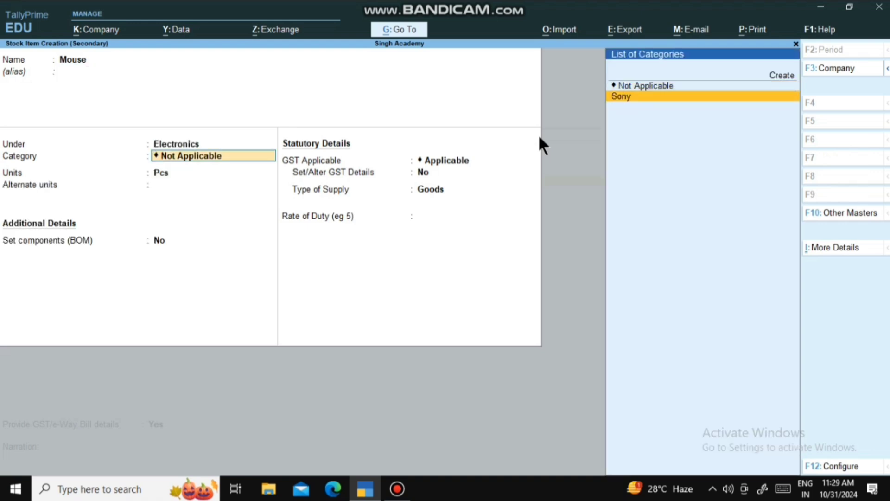
key(Return)
key(Return)
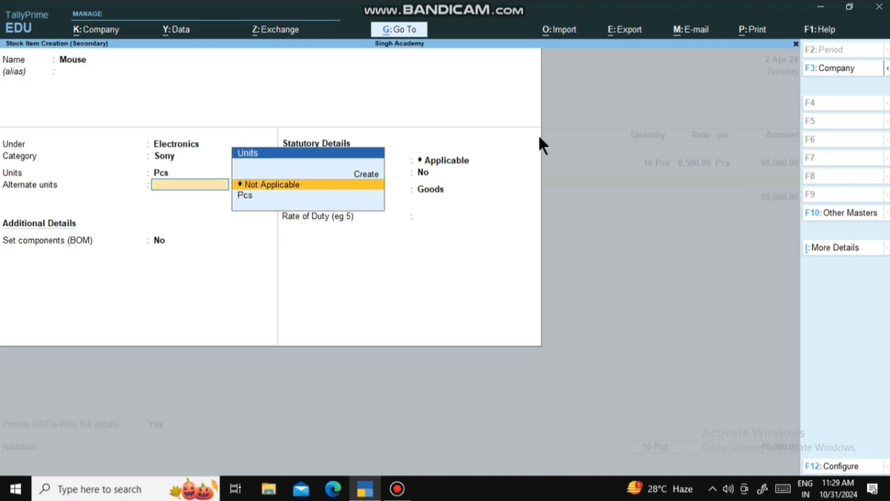
key(Return)
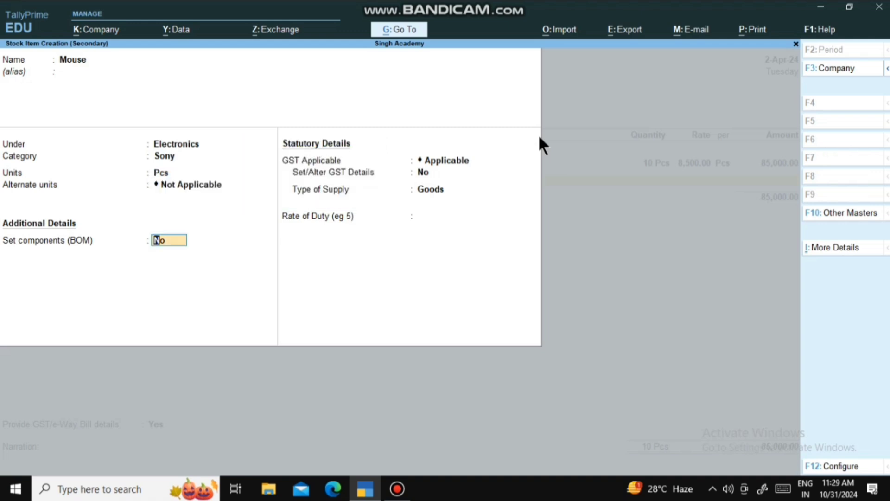
key(Return)
Keep GST applicable for Mouse and set its GST details to On Value, Taxable, 12% integrated tax and 0% cess.
key(Return)
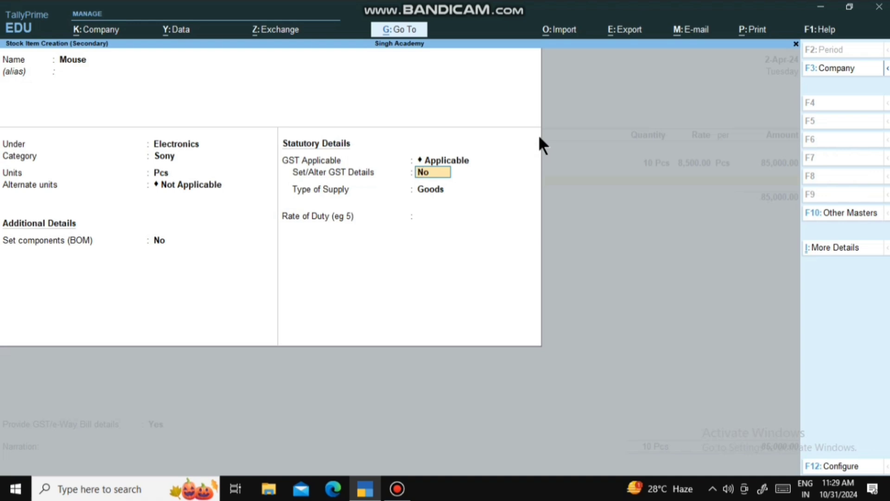
text(yes)
key(Return)
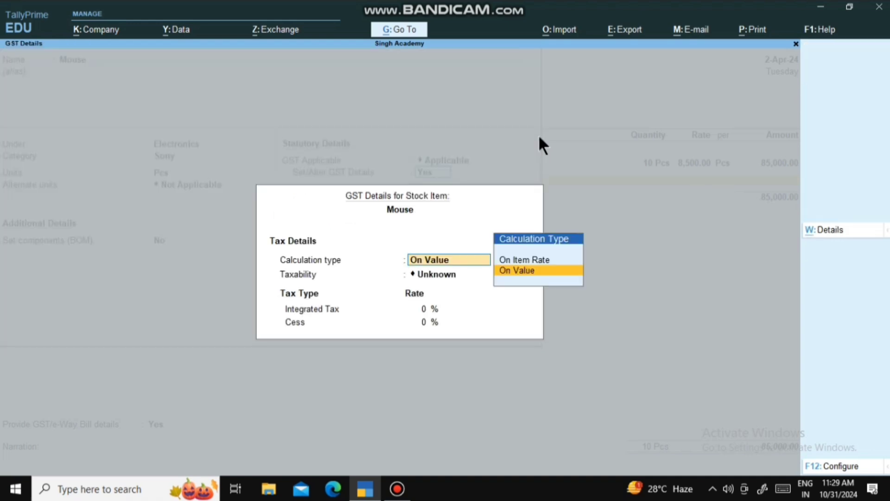
key(Return)
key(Down)
key(Down)
key(Down)
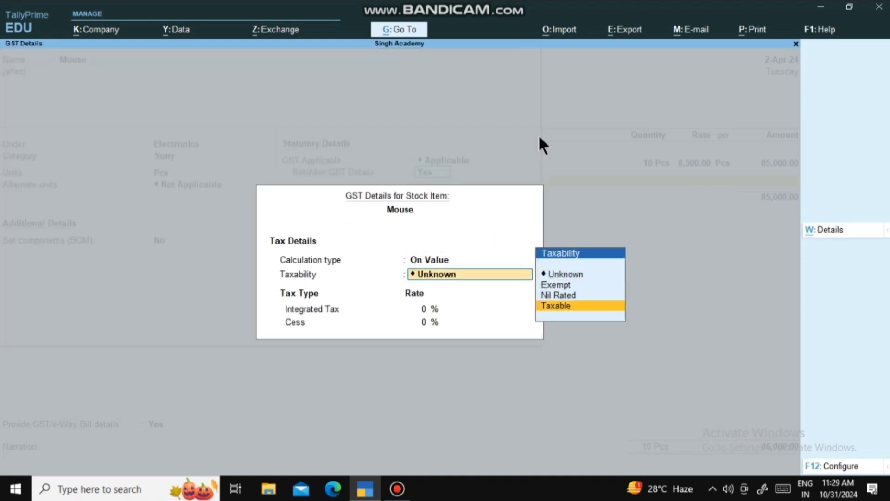
key(Return)
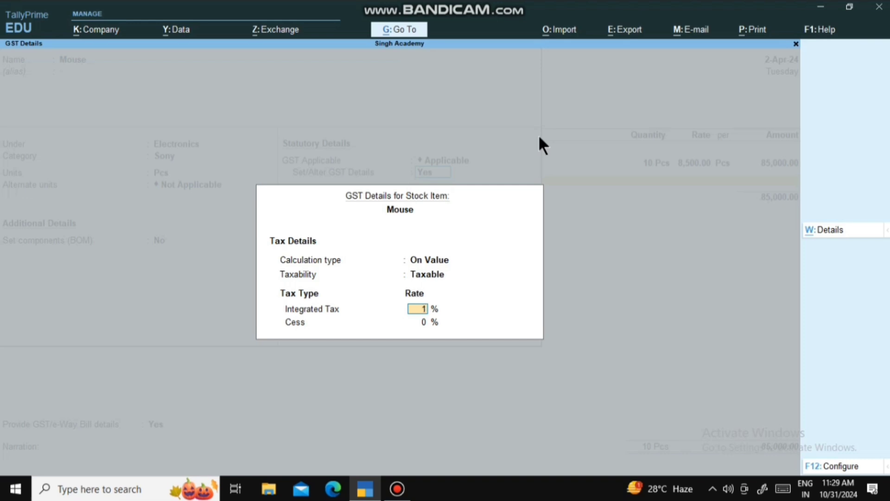
text(12)
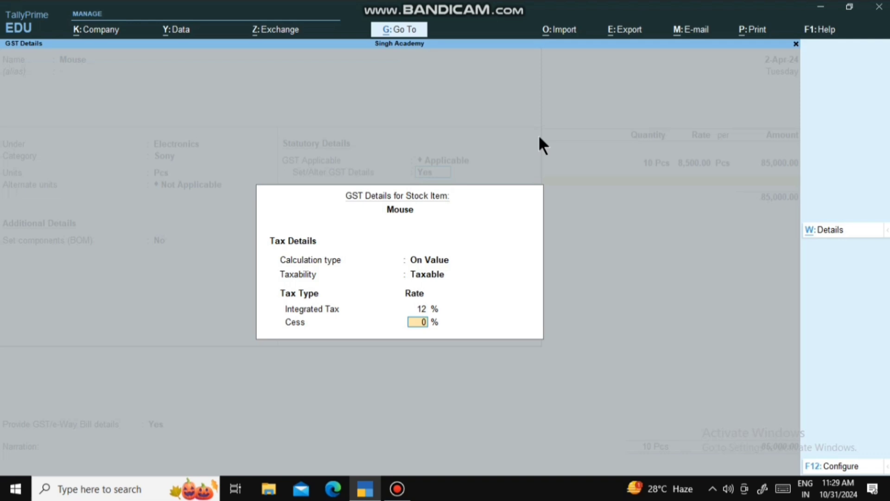
key(Return)
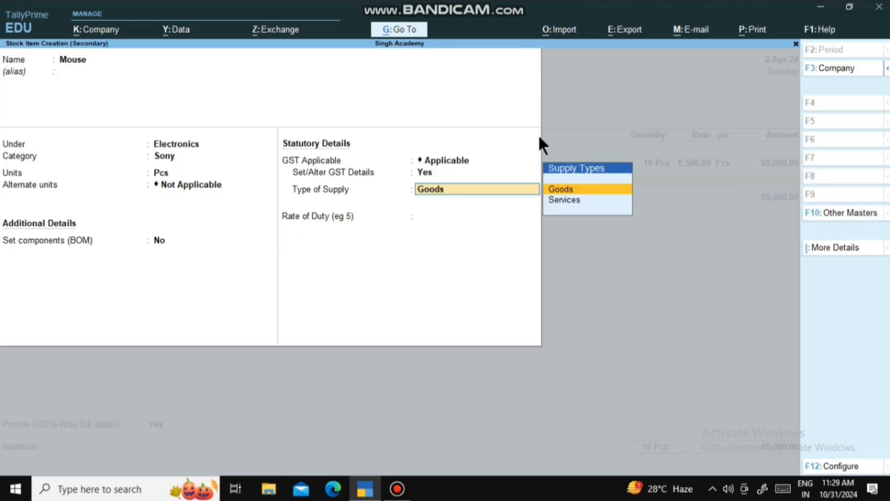
Keep Mouse's type of supply as Goods and its rate of duty at 0, and save the stock item.
key(Return)
key(Return)
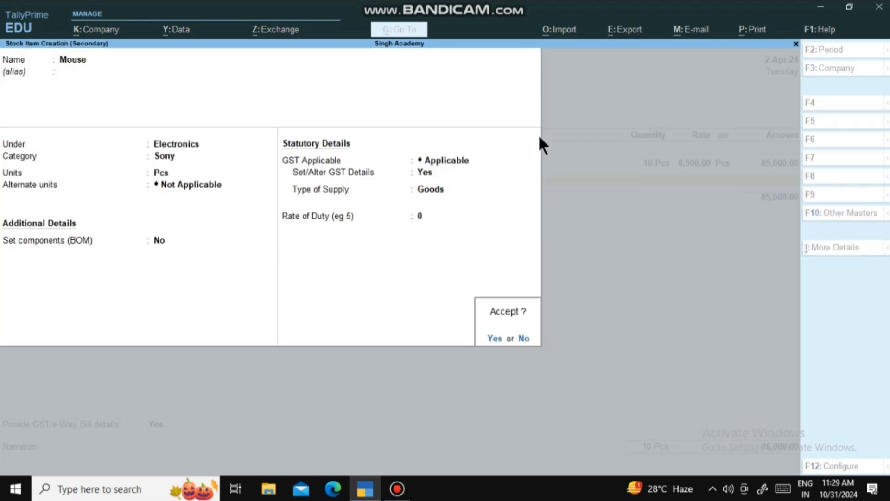
key(Return)
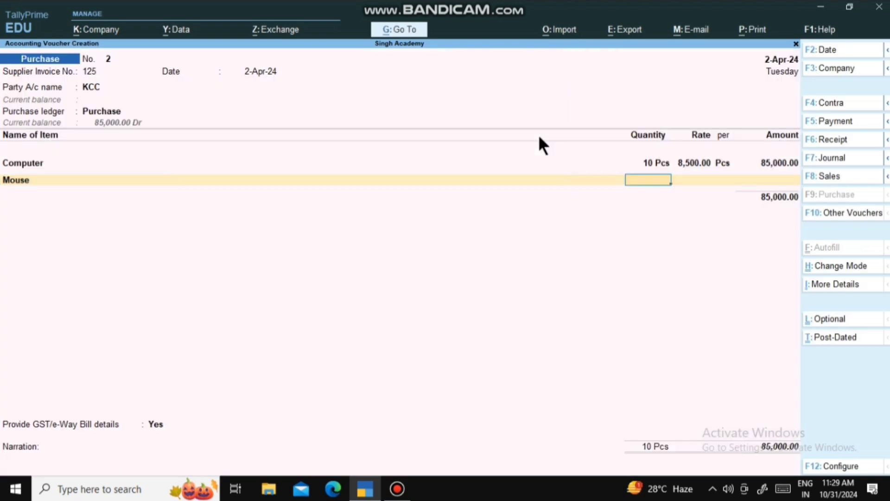
Enter 50 Pcs of Mouse at a rate of 200 in the KCC purchase.
text(50)
key(Return)
text(200)
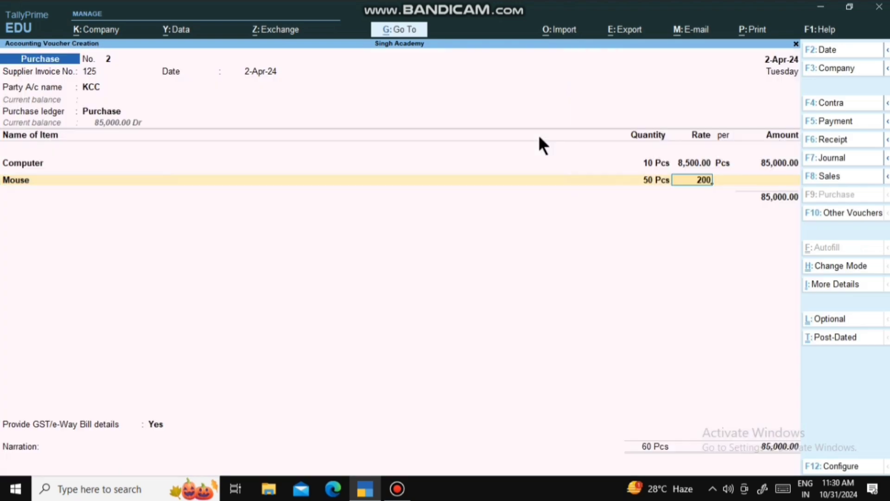
key(Return)
key(Return)
key(Return)
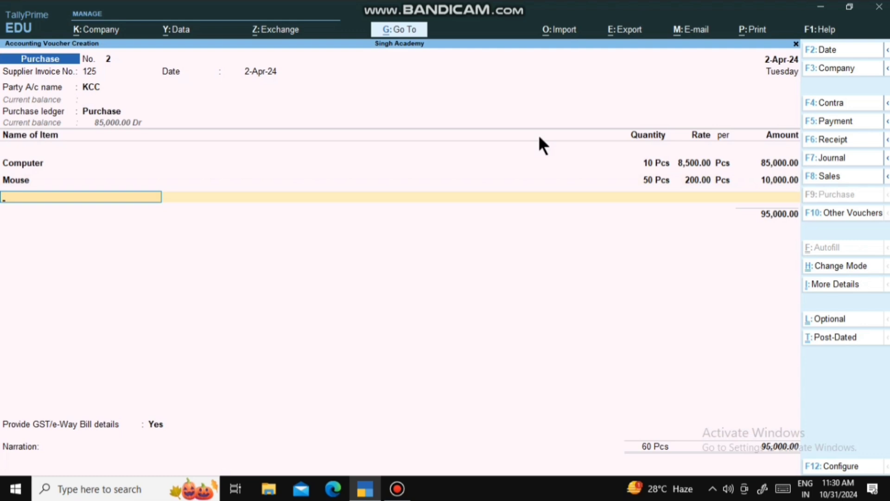
End the purchase's item list and set Provide GST/e-Way Bill details to No.
key(Return)
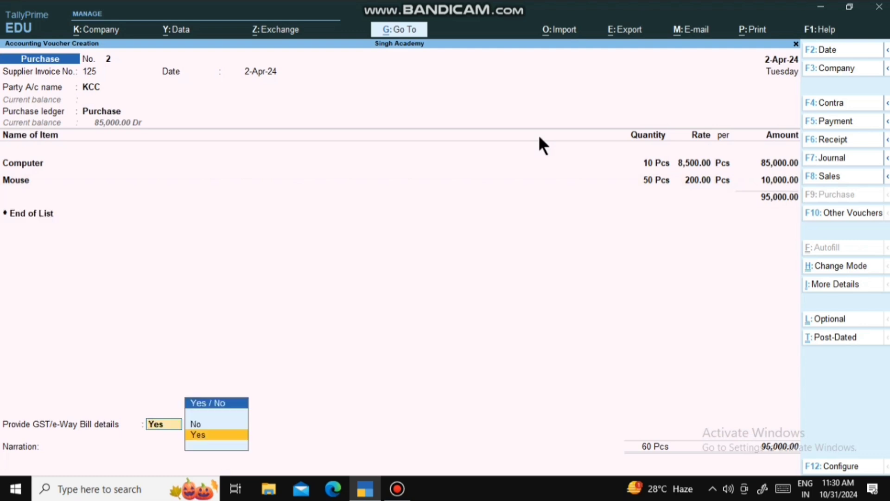
key(Up)
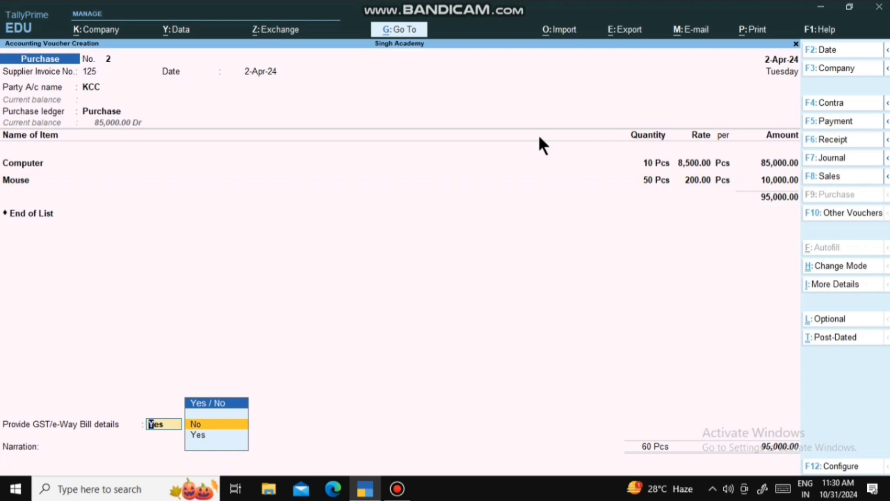
key(Return)
key(Return)
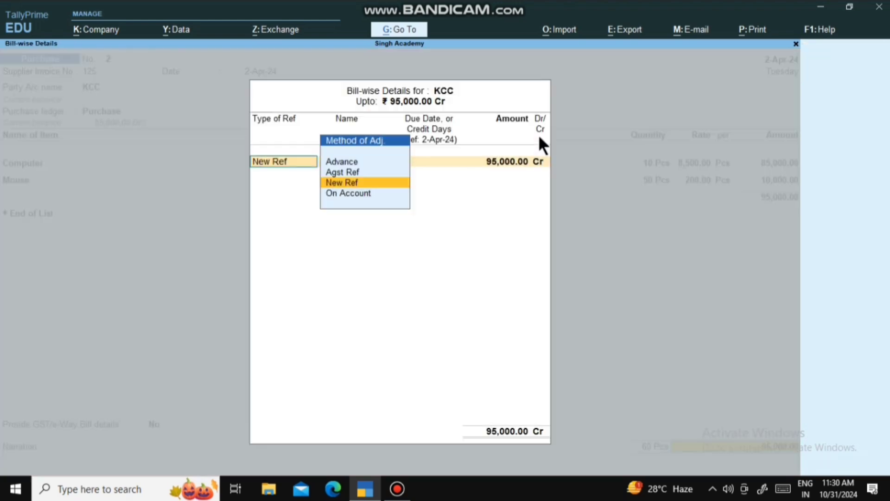
Allocate KCC's 95,000 Cr to New Ref 125, leave the narration blank, and save the purchase voucher.
key(Return)
key(Return)
key(Return)
key(Return)
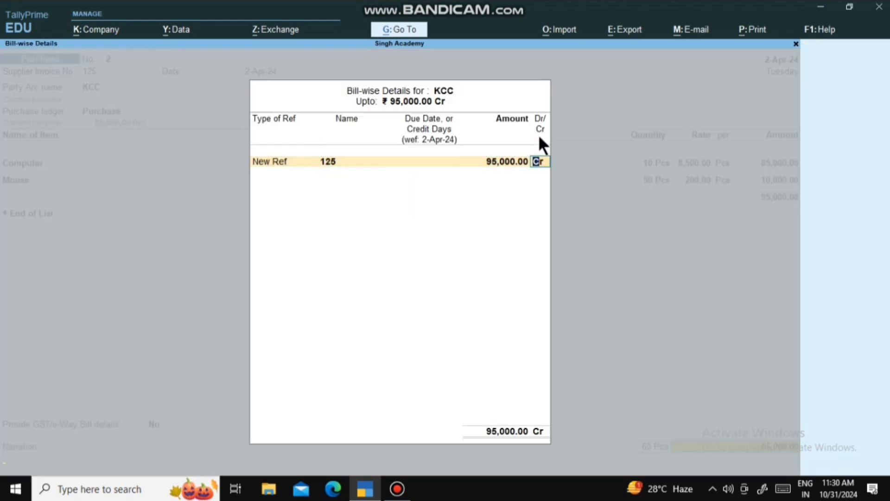
key(Return)
key(Return)
key(Return)
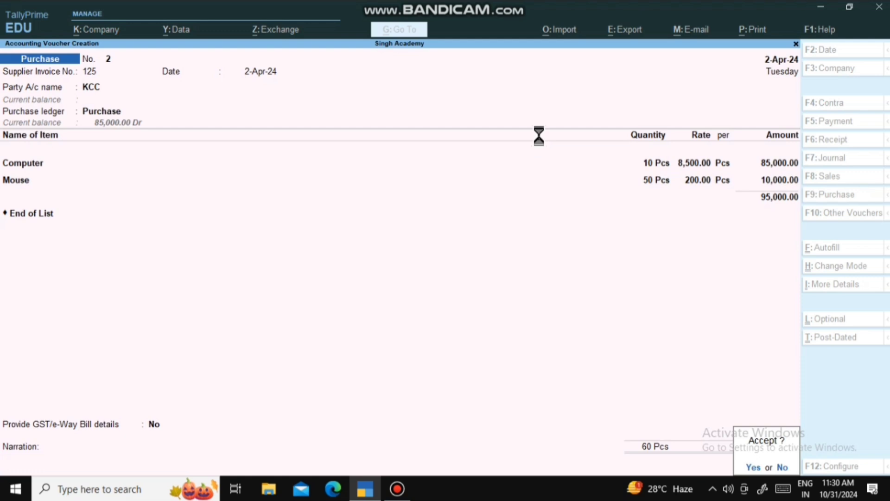
key(Return)
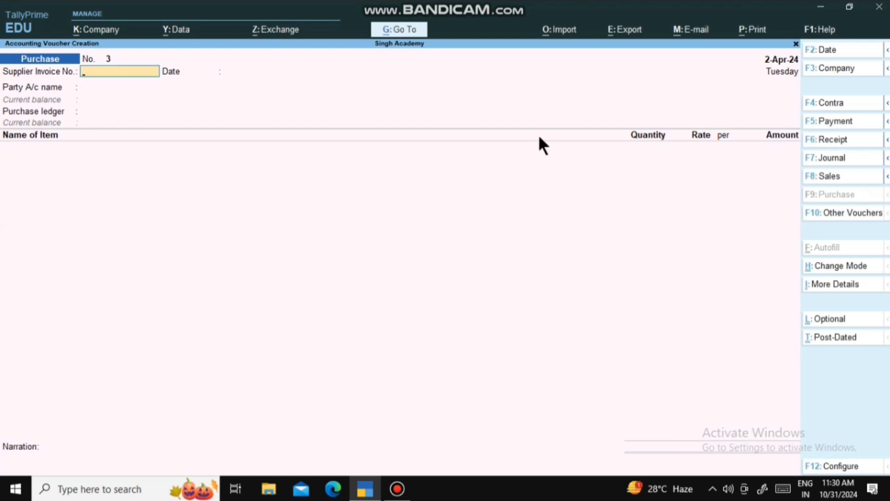
Reopen KCC purchase voucher No. 2 for alteration, keeping supplier invoice 125, its date 2-Apr-24 and the KCC party account.
key(Page_Up)
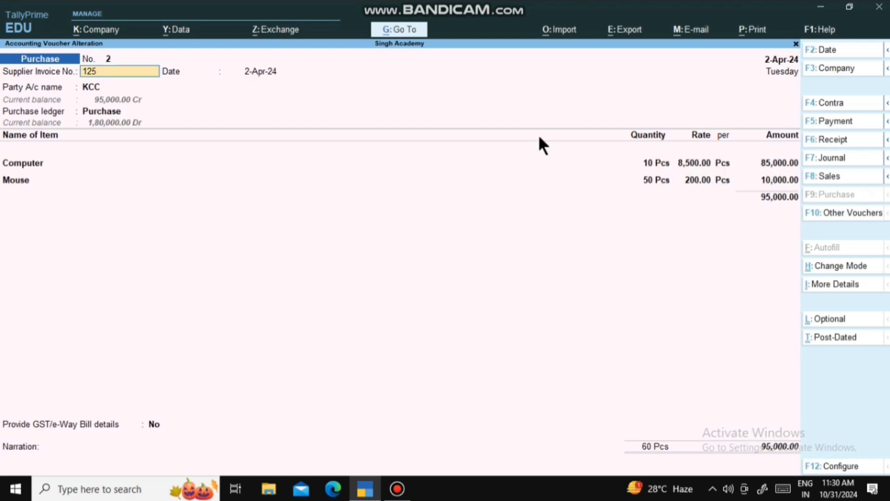
key(Return)
key(Return)
key(Return)
key(Return)
key(Return)
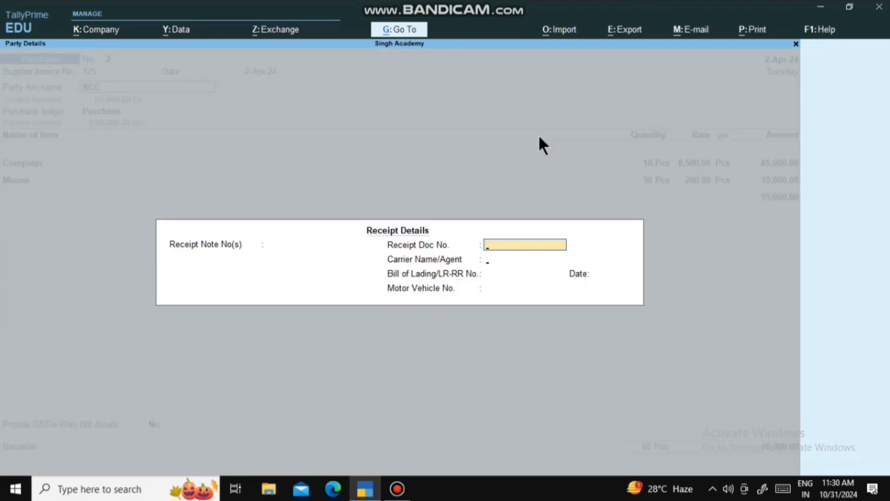
Keep the reopened voucher's receipt details blank and accept KCC's party details with Rajasthan, India and no GSTIN.
key(Return)
key(Return)
key(Return)
key(Return)
key(Return)
key(Return)
key(Return)
key(Return)
key(Return)
key(Return)
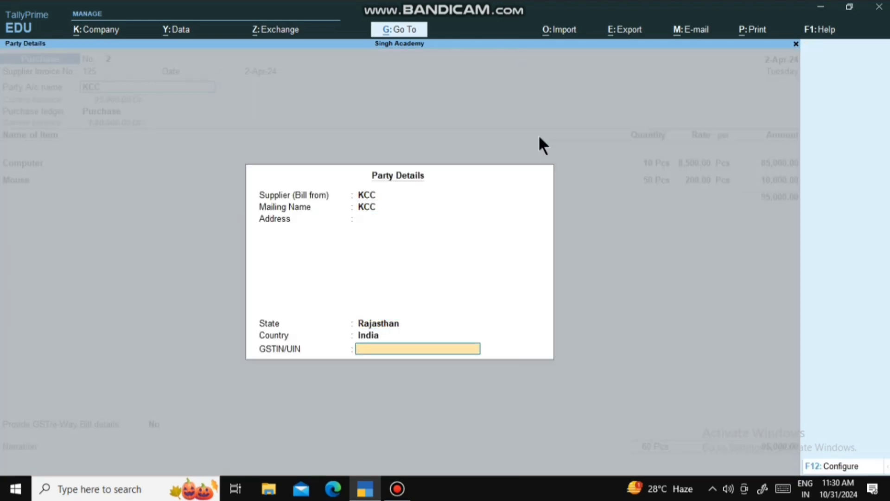
key(Return)
Accept the Purchase ledger and the existing Computer and Mouse lines in the reopened voucher.
key(Return)
key(Return)
key(Return)
key(Return)
key(Return)
key(Return)
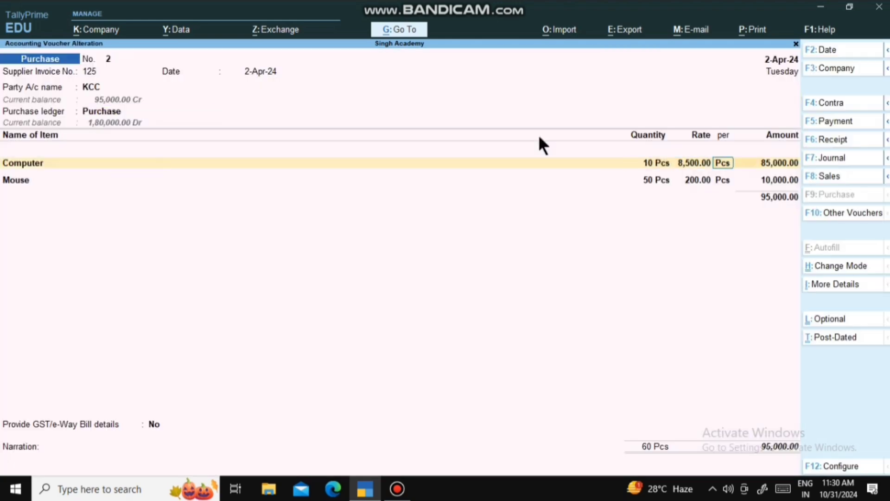
key(Return)
key(Return)
key(Return)
key(Return)
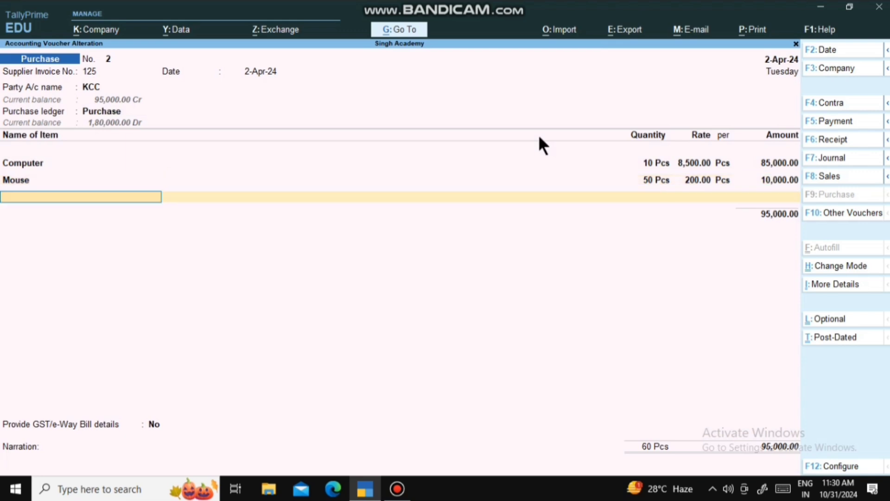
End the item list and add the CGST @ 7 % ledger to the KCC purchase.
key(Return)
key(Down)
key(Down)
key(Down)
key(Down)
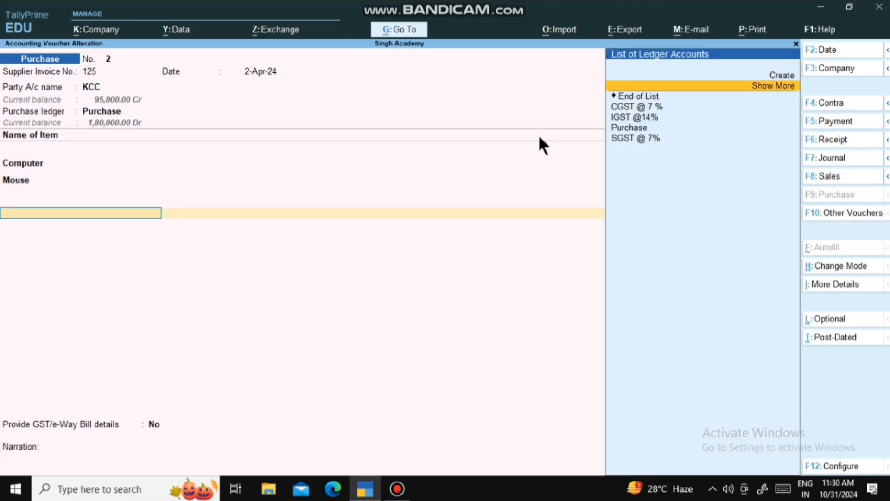
key(Return)
key(Return)
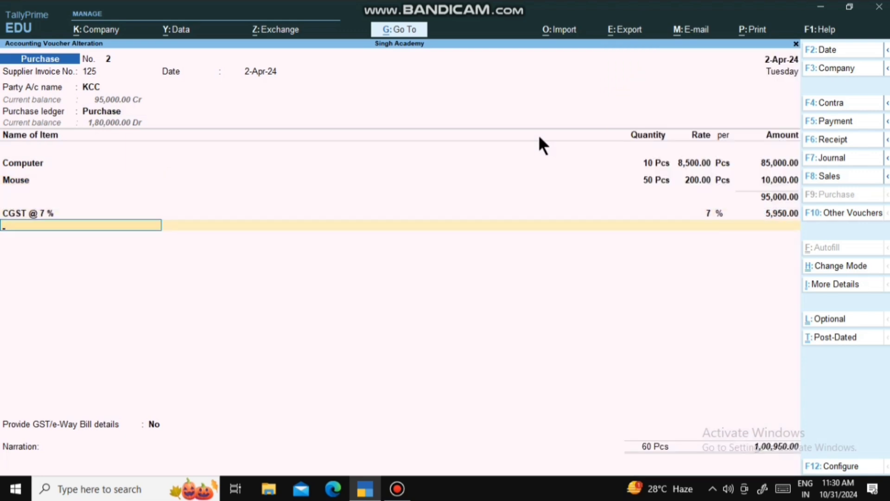
Add the SGST @ 7% ledger below CGST @ 7 % in the KCC purchase and accept its calculated amount.
key(Down)
key(Down)
key(Down)
key(Down)
key(Down)
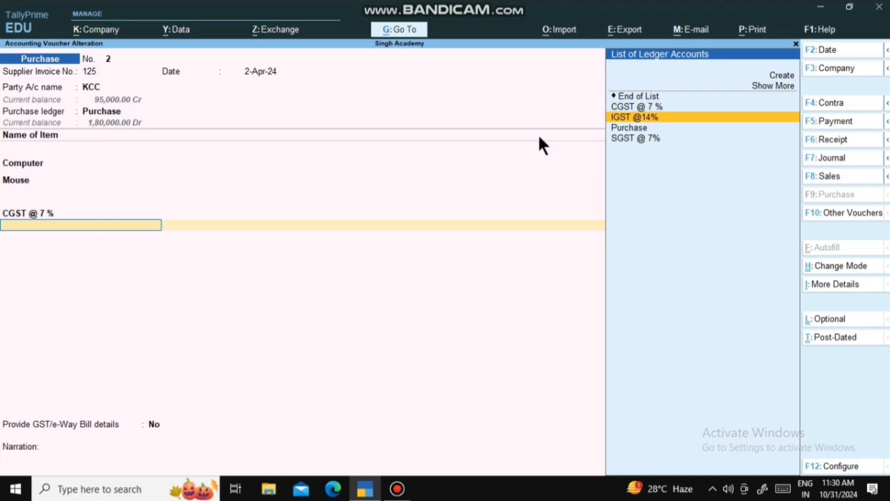
key(Return)
key(Return)
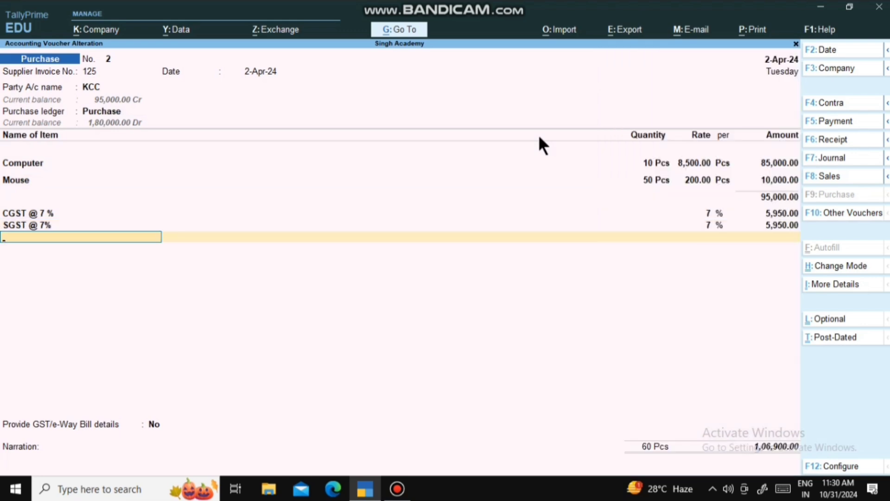
Start a new ledger named SGST @ 6% from the voucher, under Duties & Taxes with GST as the duty type.
key(alt)
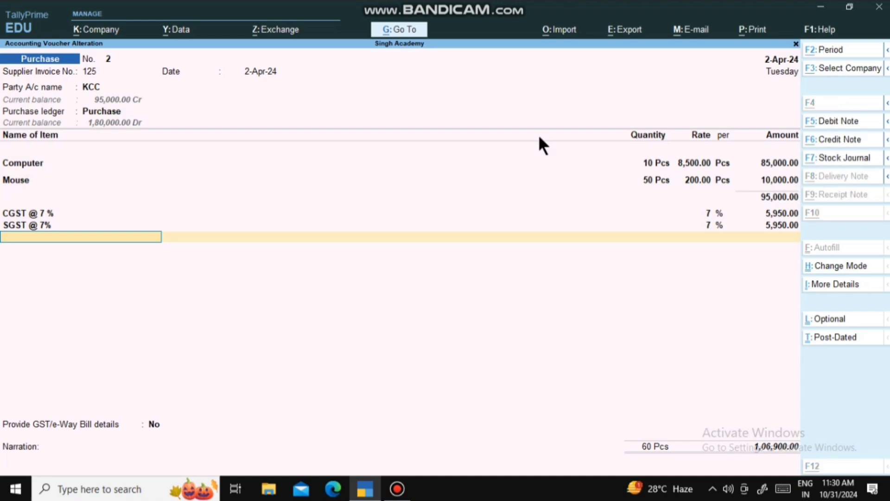
key(alt+c)
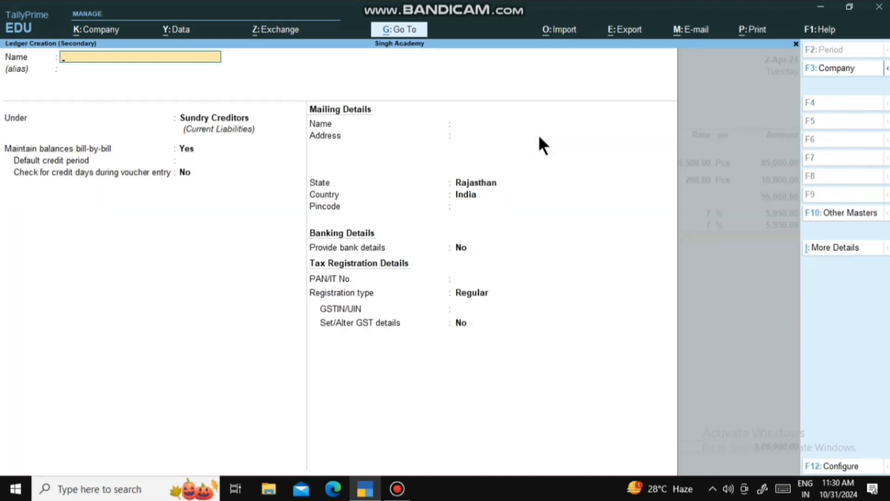
text(SGST @ 6%)
key(Return)
text(dut)
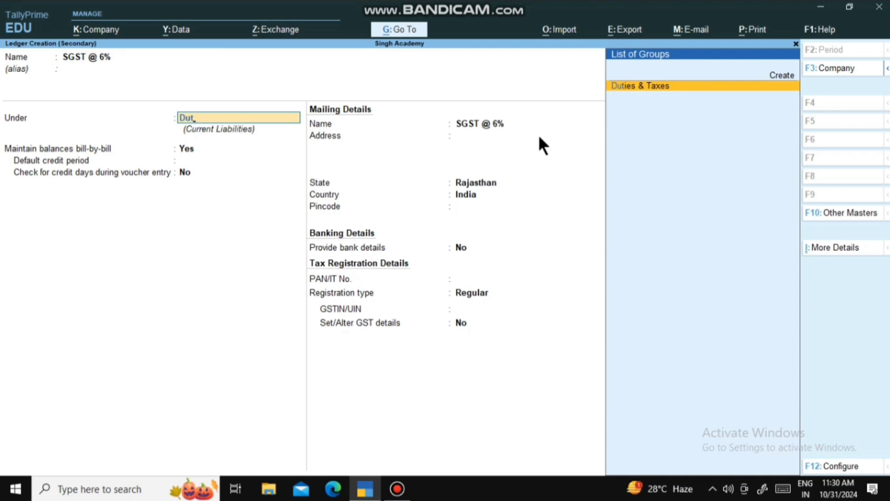
key(Return)
key(Up)
key(Return)
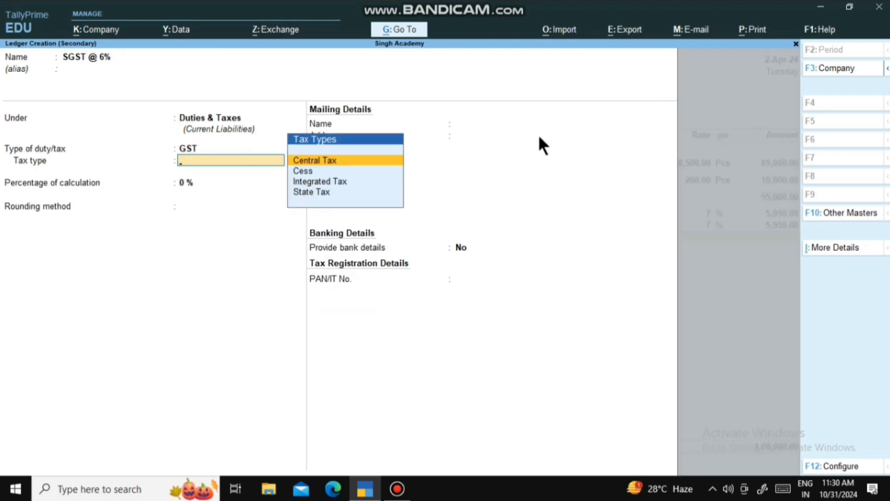
Set SGST @ 6% to State Tax at 6 % without rounding or bank details, save it and accept it in the KCC purchase.
key(Down)
key(Down)
key(Down)
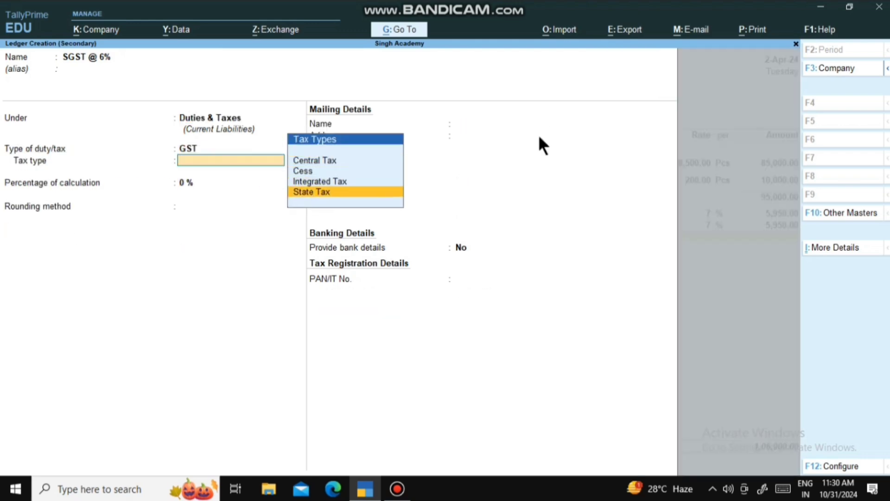
key(Return)
text(6)
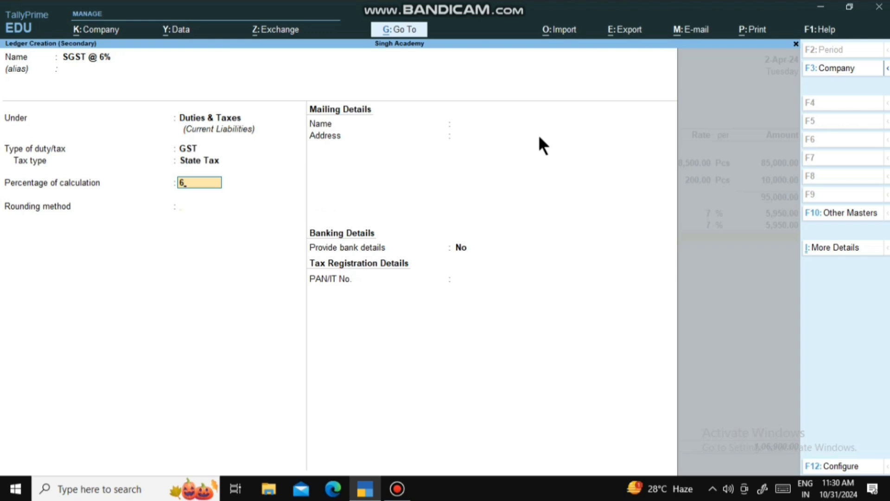
key(Return)
key(Return)
key(Return)
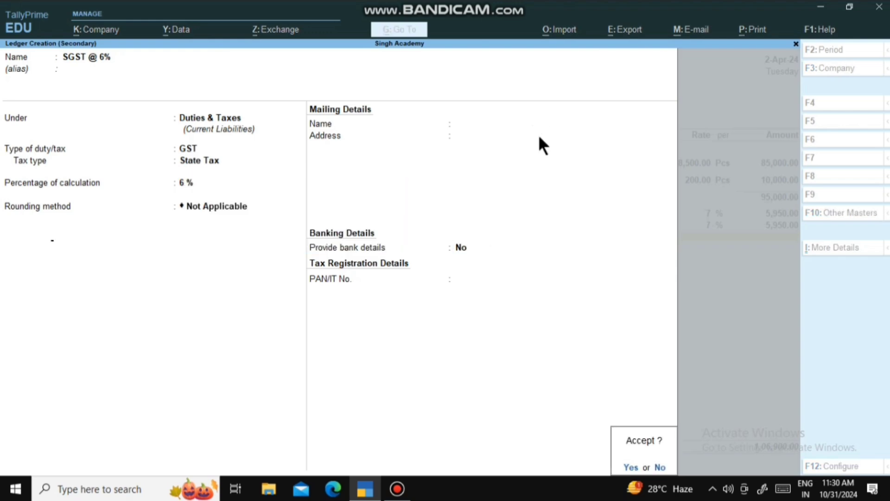
key(Return)
key(Return)
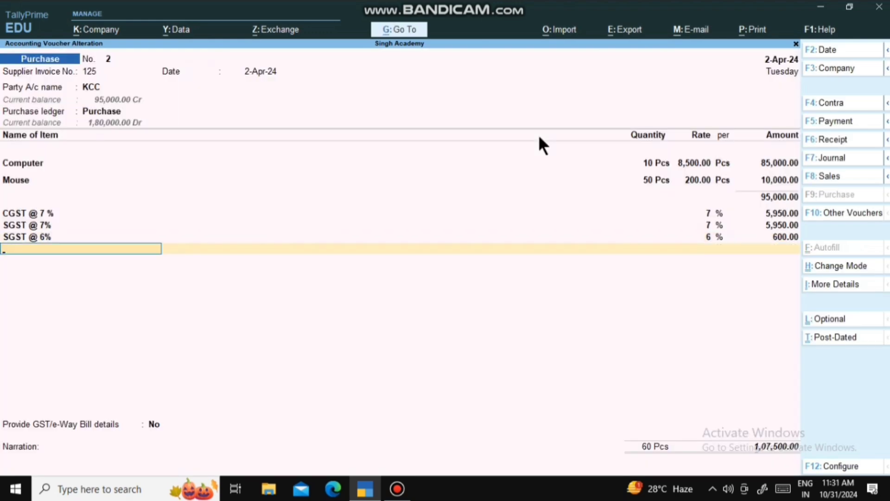
Start a new ledger named CGST @ 6% from the voucher, under Duties & Taxes with GST as the duty type.
key(alt+c)
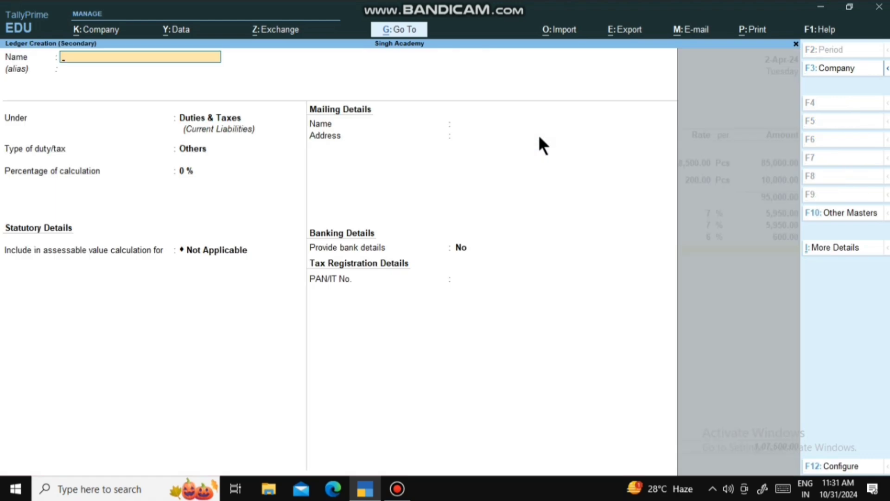
text(CGST @ 6%)
key(Return)
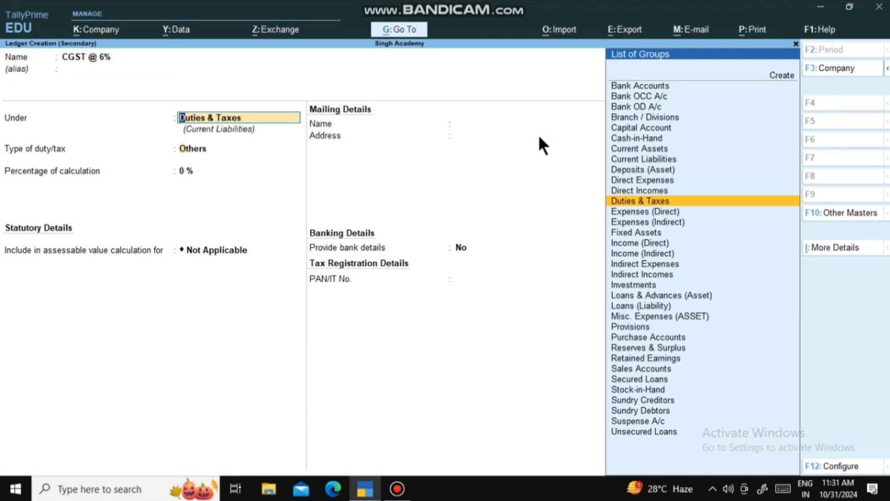
key(Return)
key(Up)
key(Return)
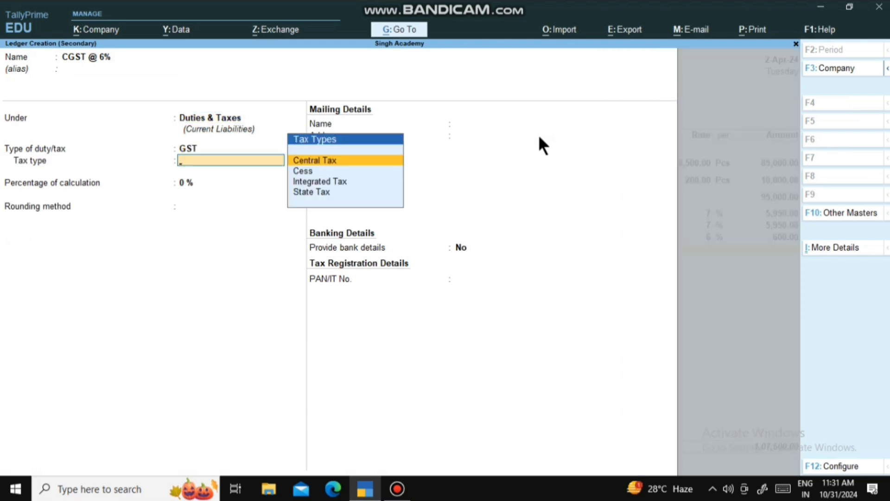
Set CGST @ 6% to Central Tax at 6 % without rounding or bank details and save the ledger into the KCC purchase.
key(Return)
text(6)
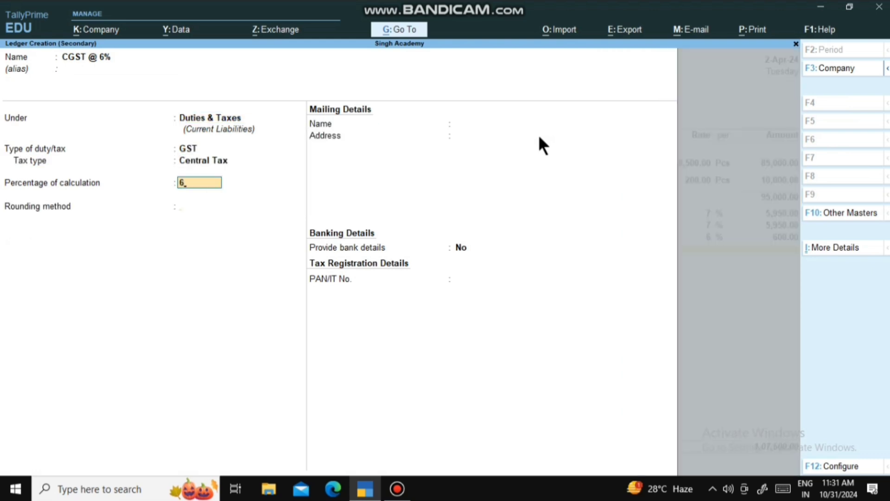
key(Return)
key(Return)
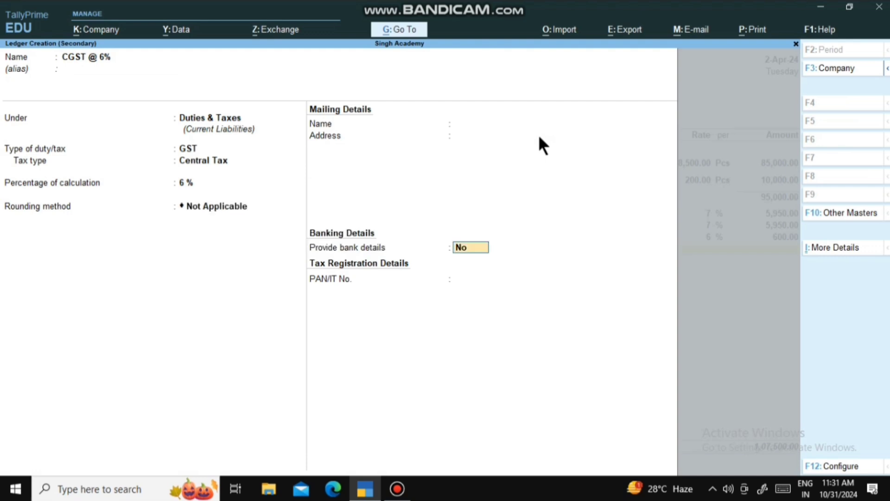
key(Return)
key(Return)
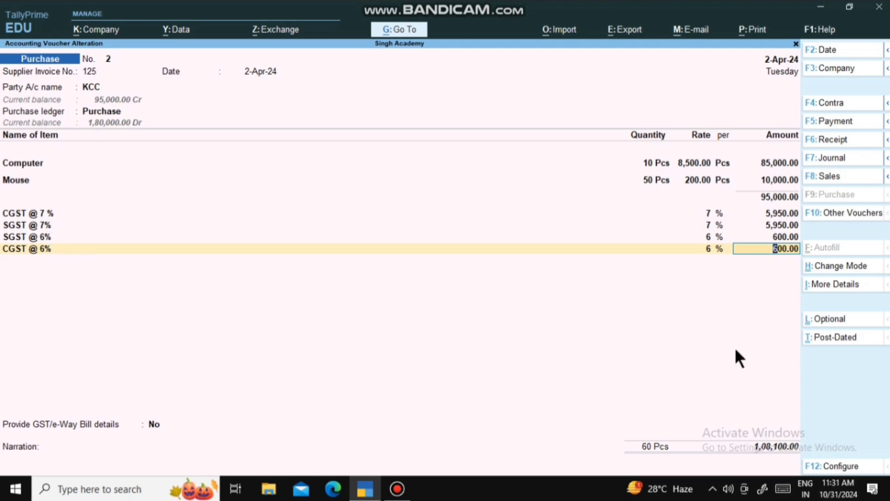
End the tax ledger list, keep GST/e-Way Bill details at No, accept KCC's New Ref 125 and save the altered purchase.
key(Return)
key(Return)
key(Return)
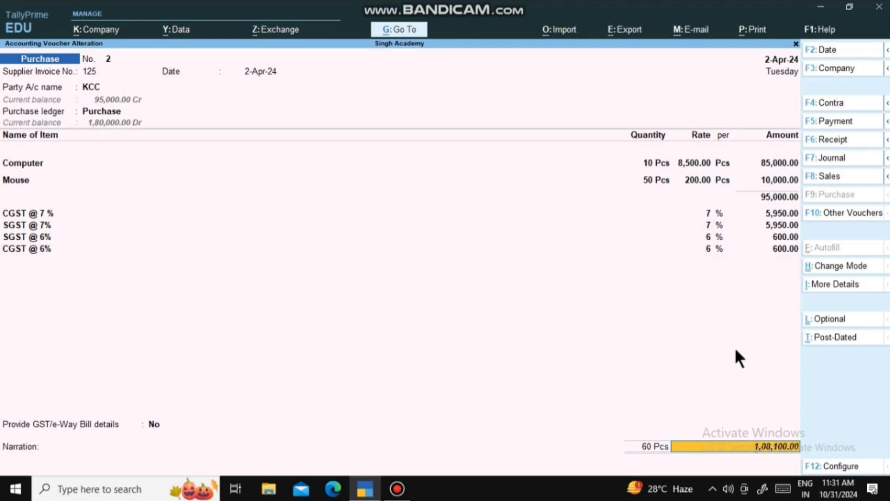
key(Return)
key(Return)
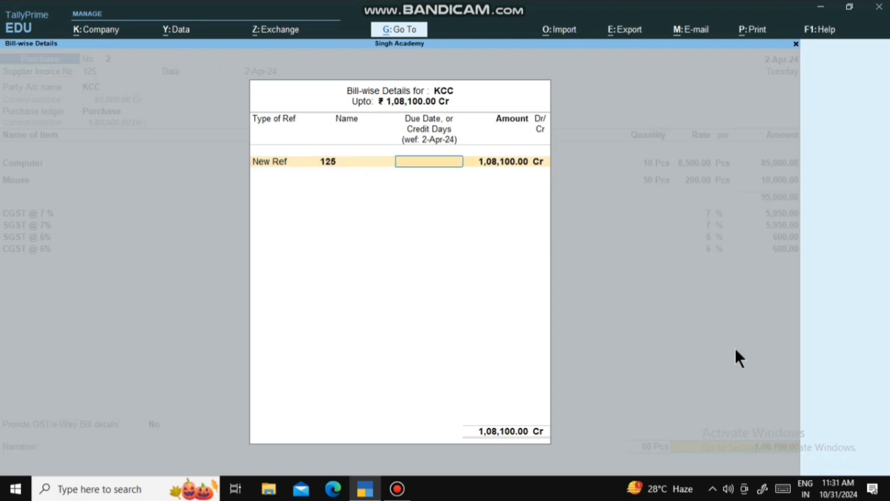
key(Return)
key(Return)
key(Return)
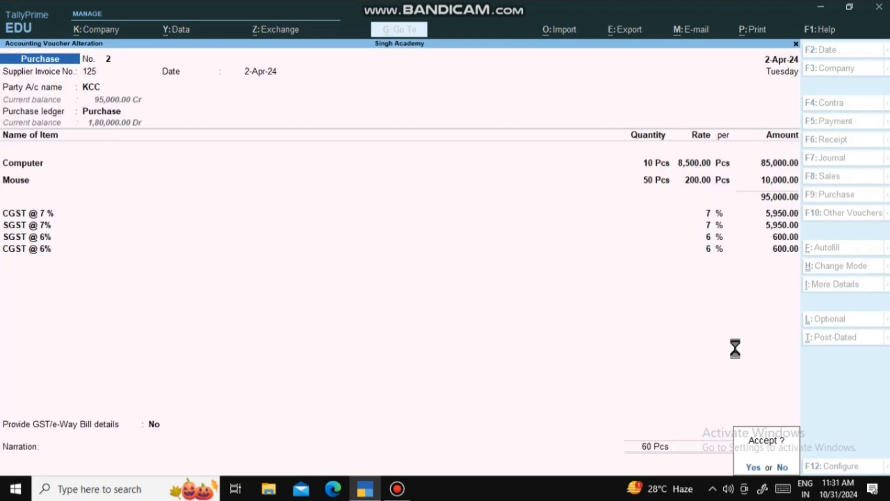
key(Return)
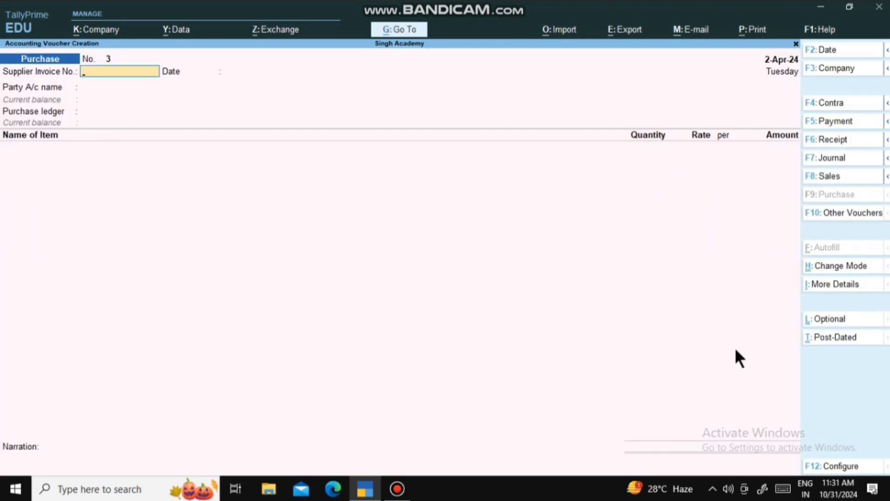
Start a sales voucher with Cash as party, leaving dispatch details blank and accepting the unregistered Rajasthan party details.
key(F8)
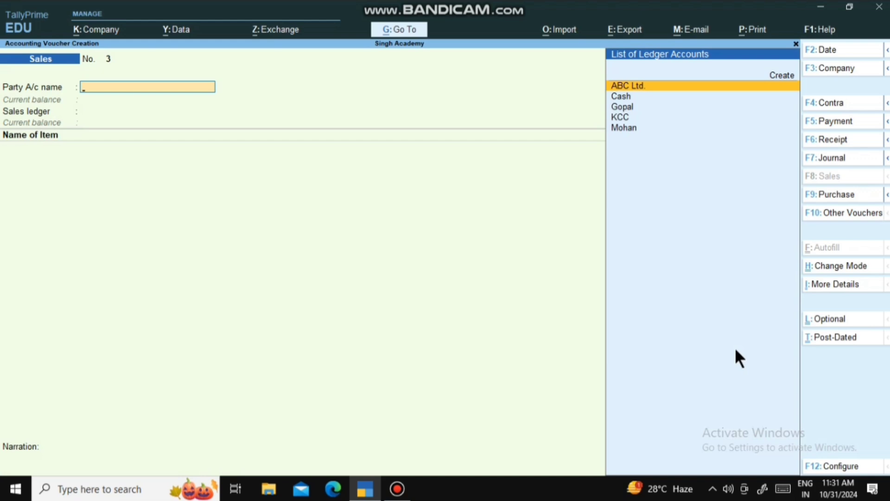
key(Down)
key(Return)
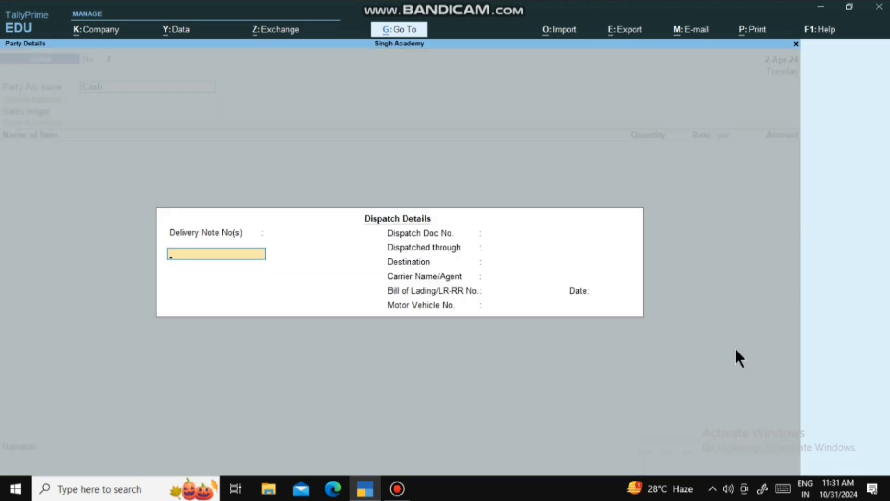
key(Return)
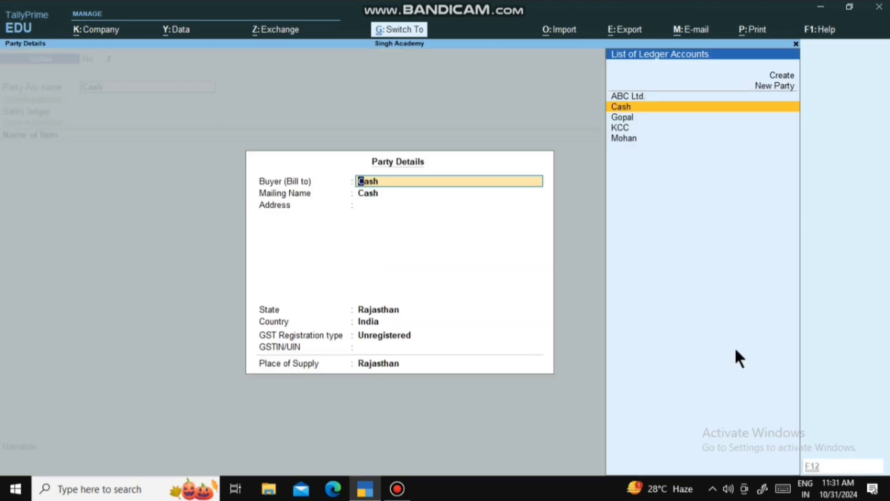
key(Return)
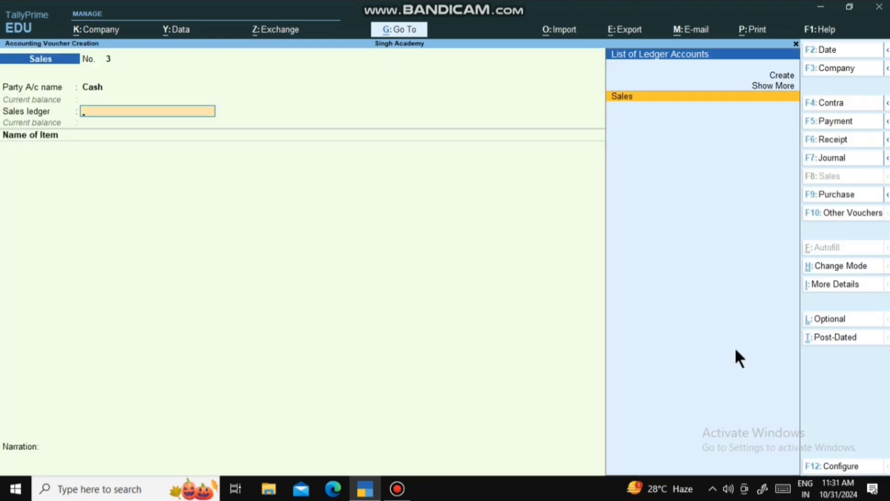
Select the Sales ledger and enter 2 Pcs of Computer at the rate of 12,000.
key(Return)
key(Return)
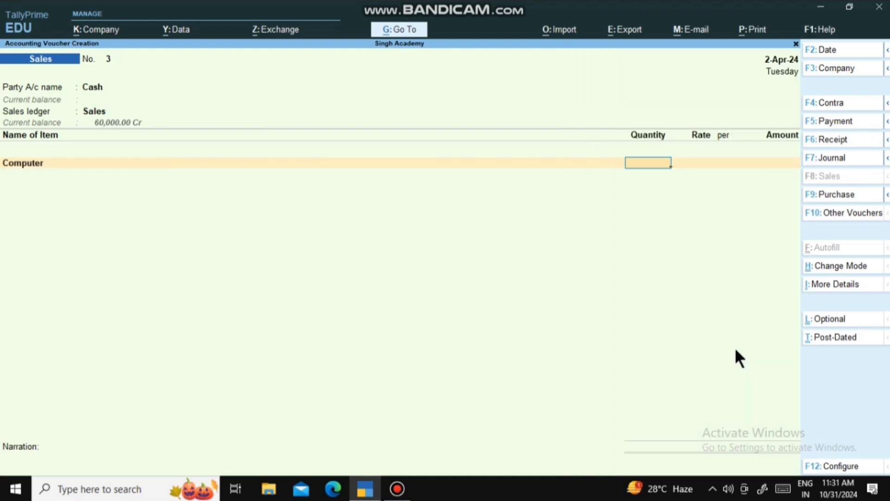
text(2)
key(Return)
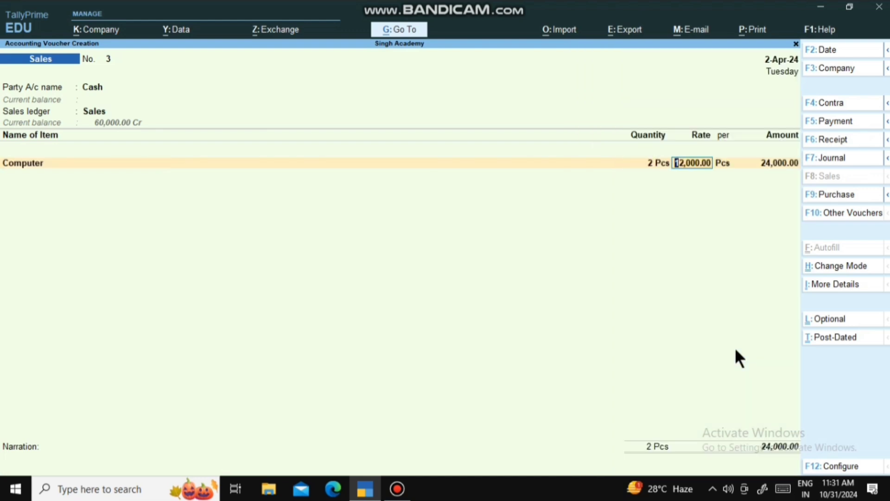
key(Return)
key(Return)
key(Return)
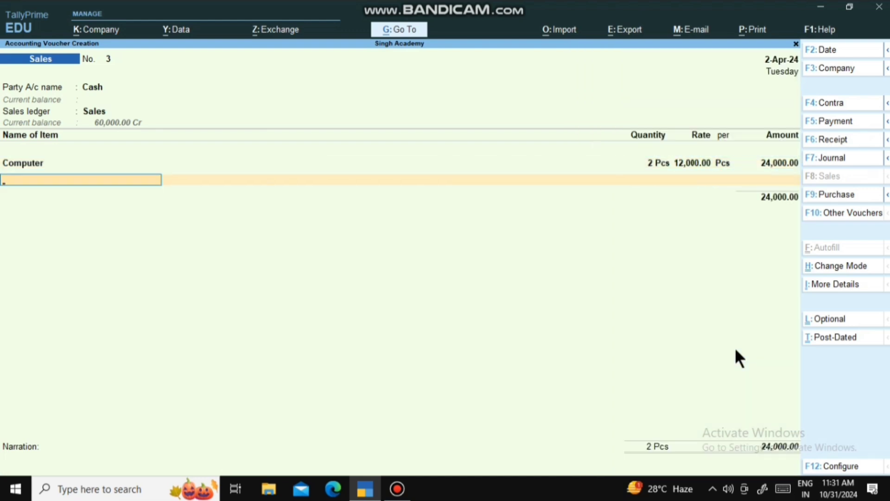
Add 10 Pcs of Mouse at the rate of 300 to the cash sale.
key(Down)
key(Down)
key(Down)
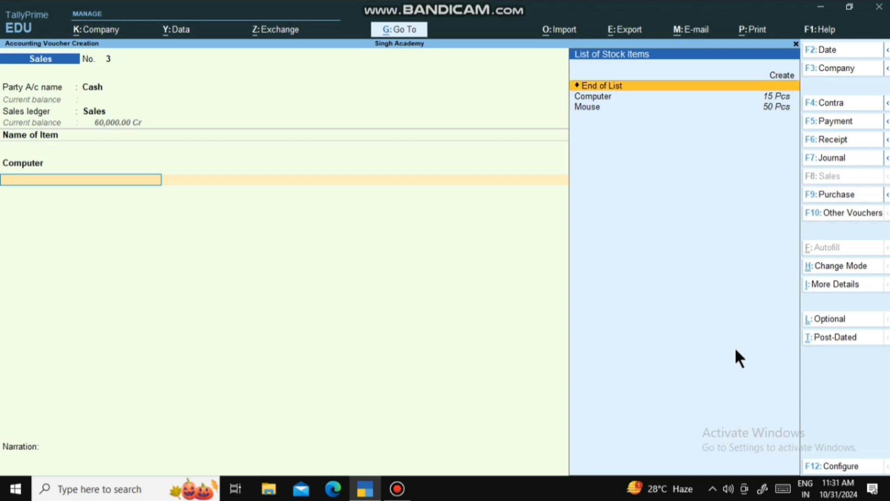
key(Return)
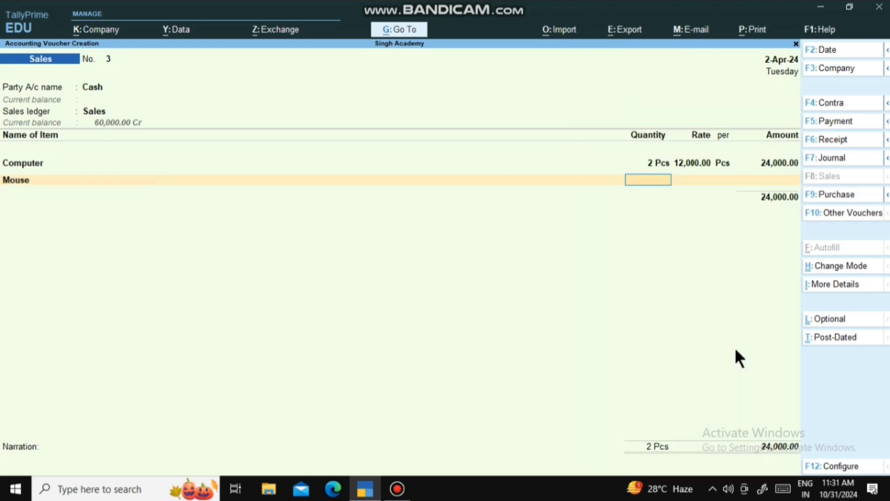
text(10)
key(Return)
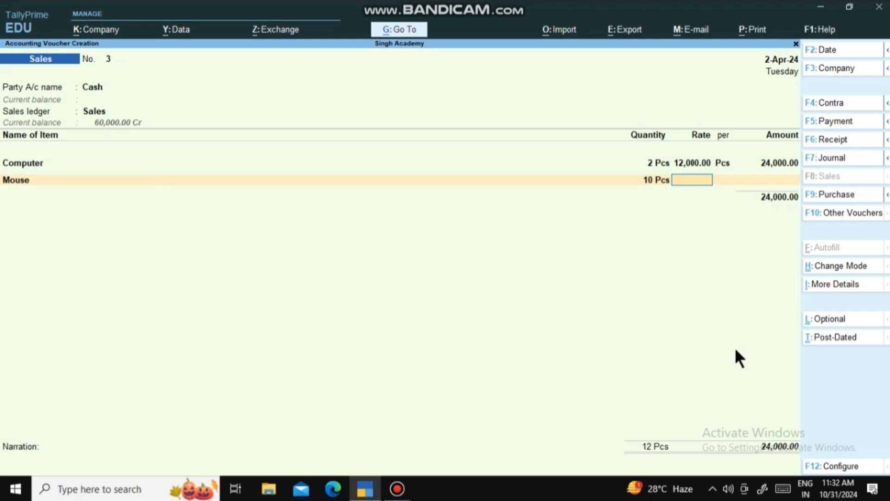
text(300)
key(Return)
key(Return)
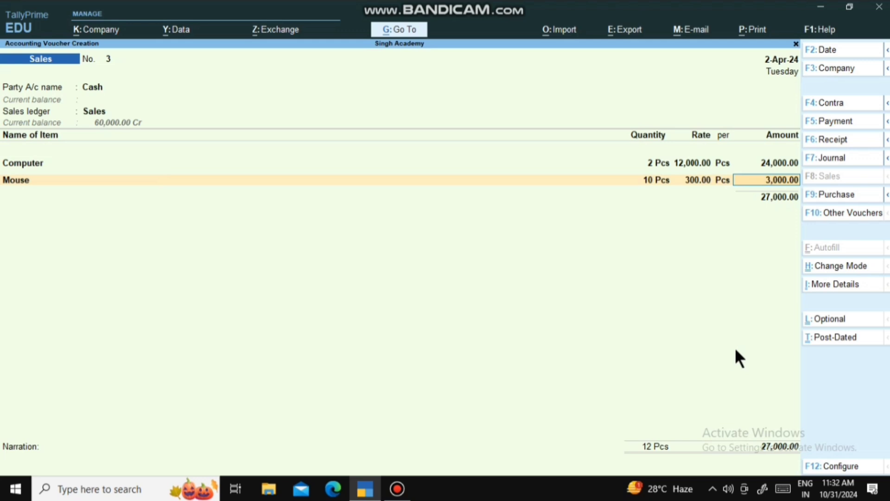
key(Return)
End the item list and add the CGST @ 7 % and CGST @ 6% ledgers to the cash sale.
key(Return)
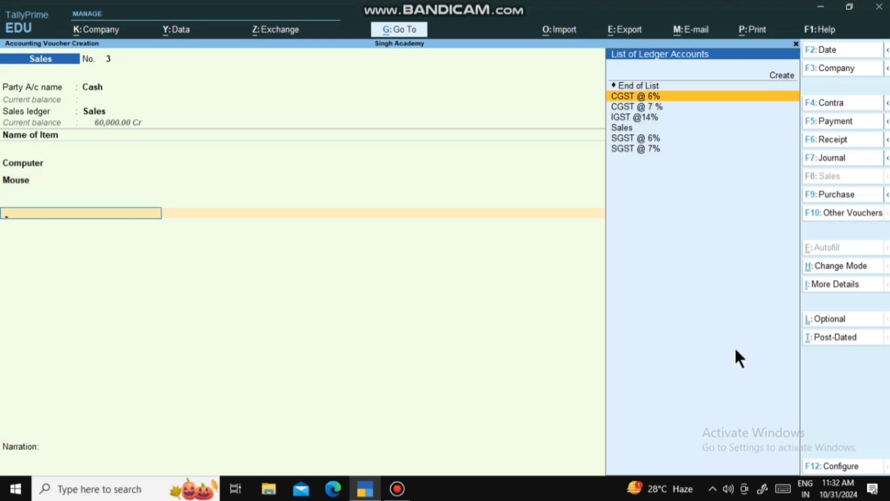
key(Down)
key(Return)
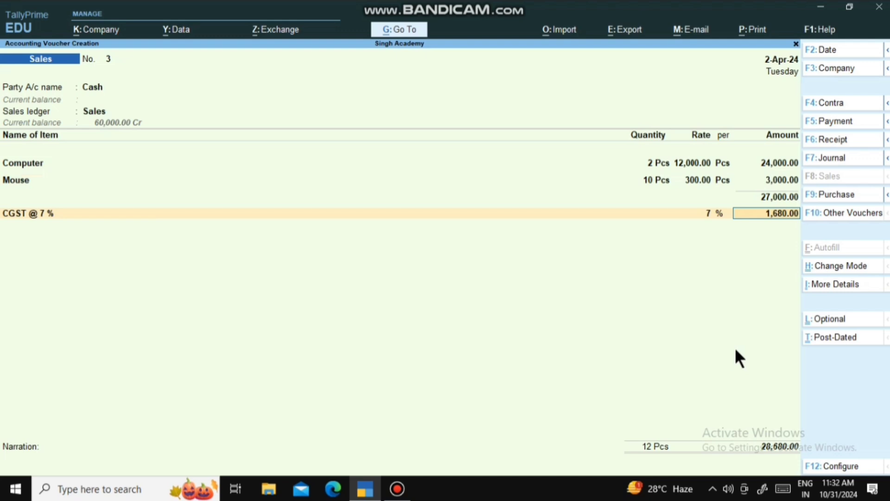
key(Return)
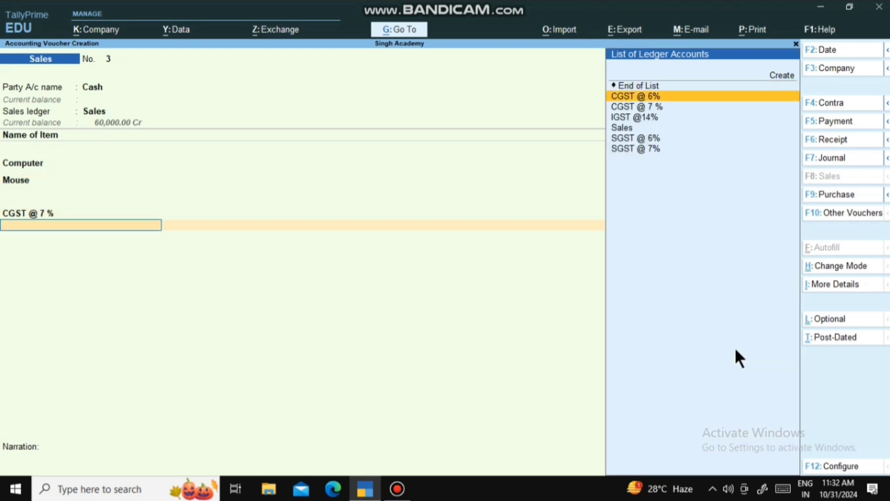
key(Return)
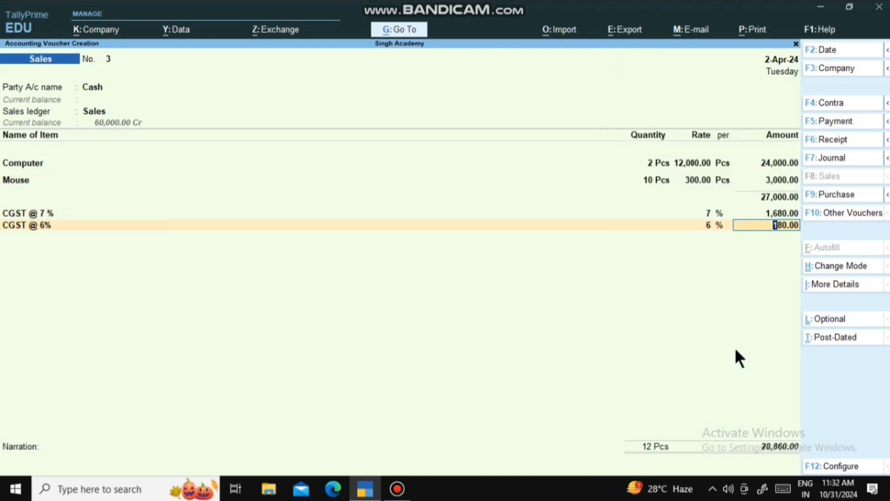
Add the SGST @ 7% and SGST @ 6% ledgers to the cash sale.
key(Return)
key(Down)
key(Down)
key(Down)
key(Down)
key(Down)
key(Down)
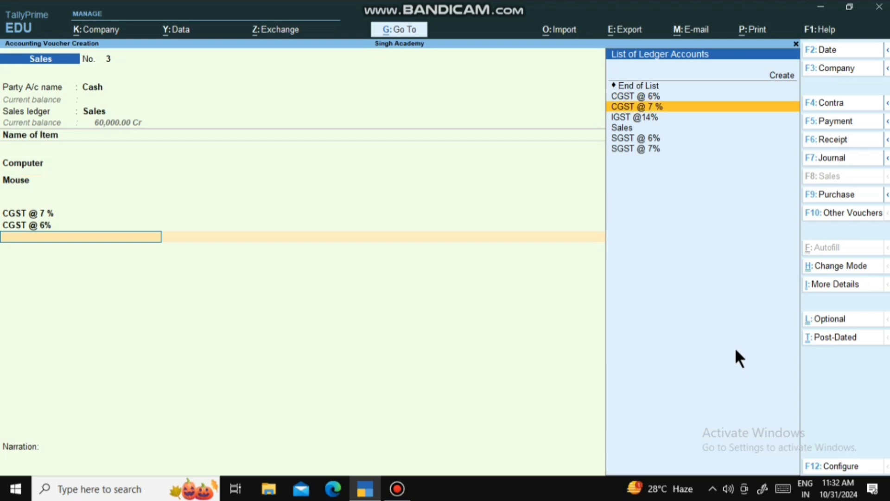
key(Down)
key(Return)
key(Return)
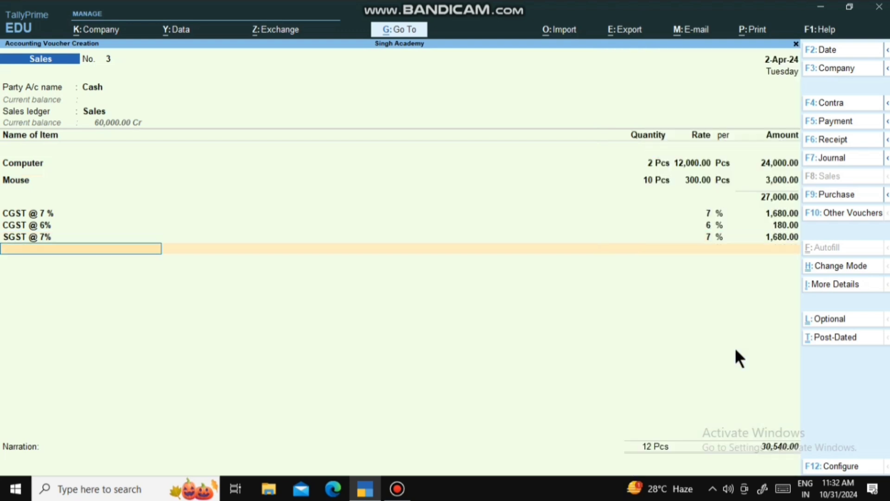
key(Down)
key(Down)
key(Down)
key(Down)
key(Down)
key(Down)
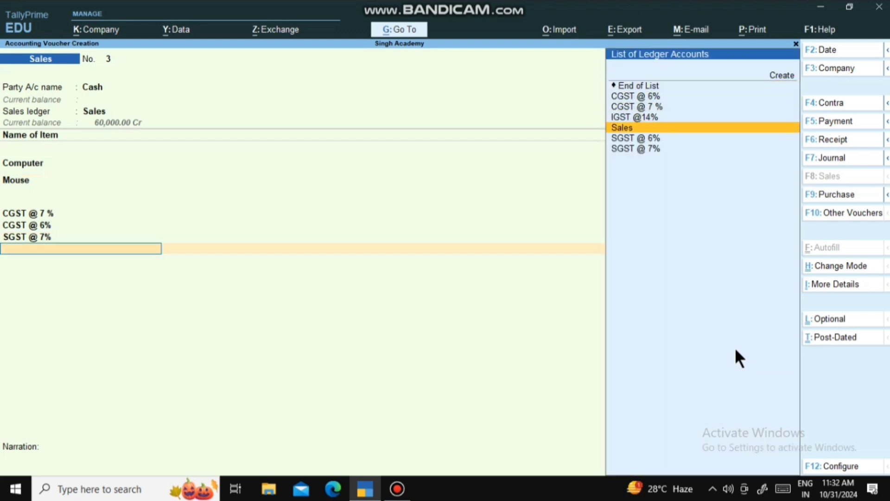
key(Return)
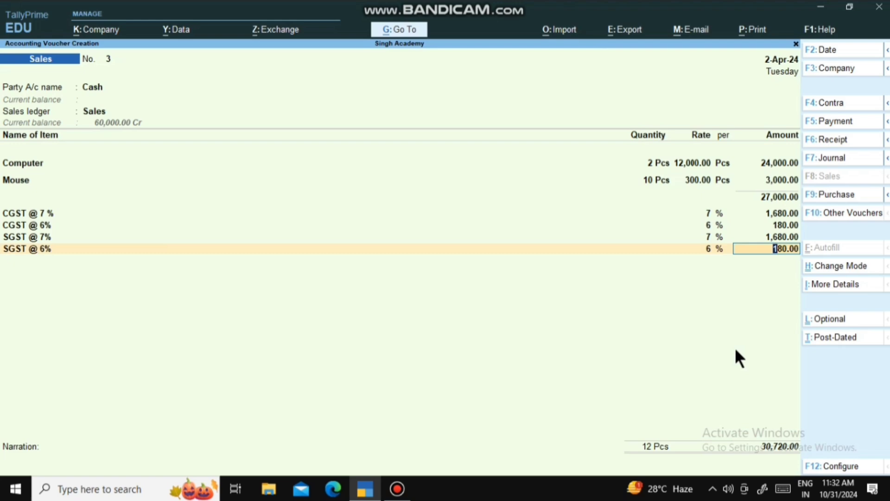
Preview the cash sale's printed Tax Invoice and examine its item, tax and total lines.
key(ctrl+p)
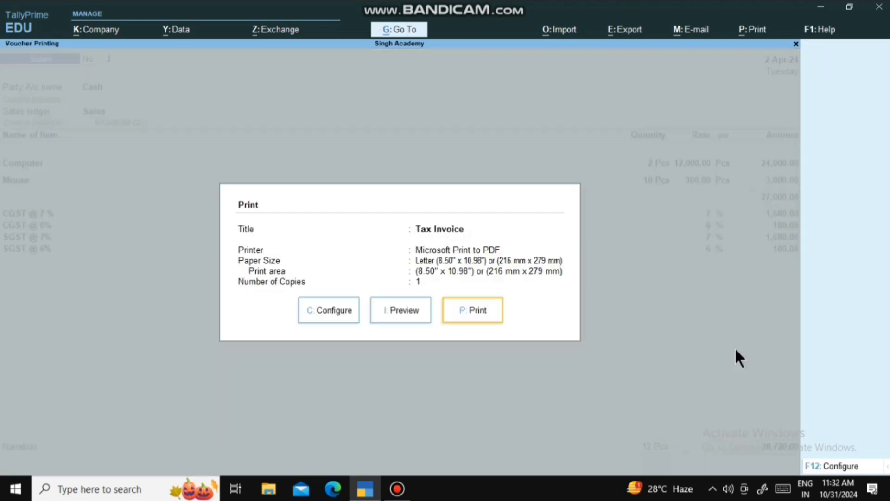
key(i)
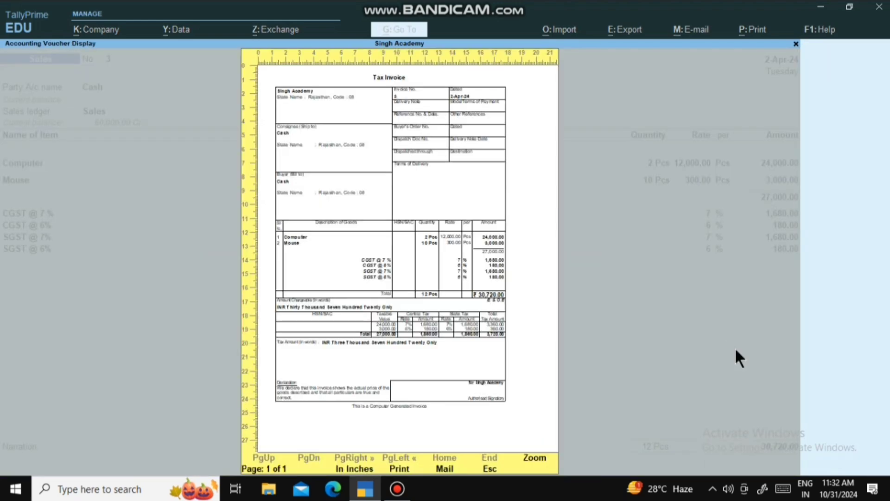
click(531, 457)
scroll(488, 289, down, 3)
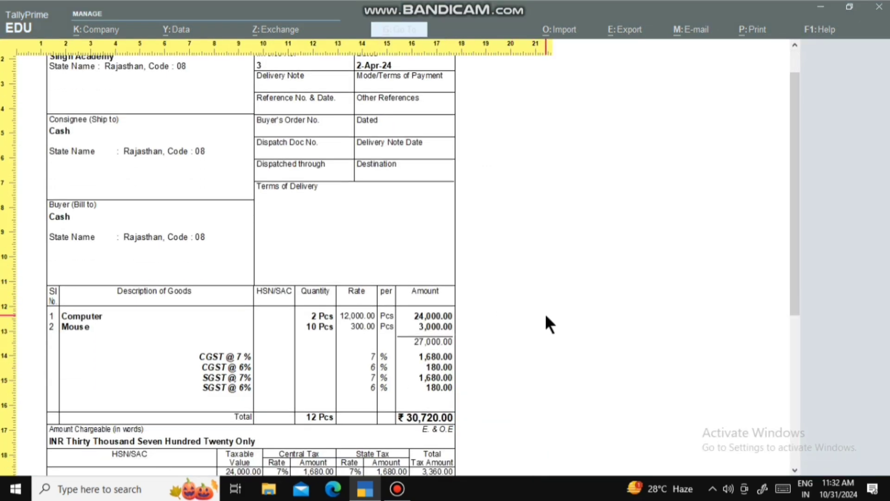
click(578, 332)
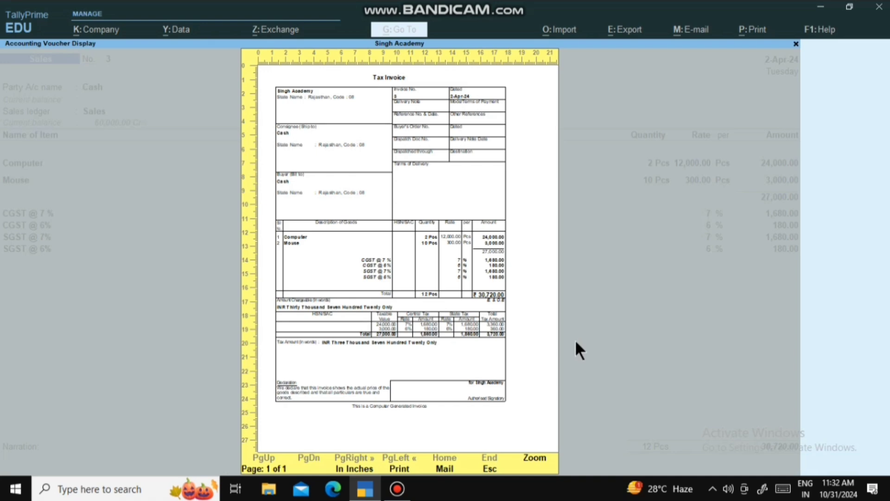
key(Escape)
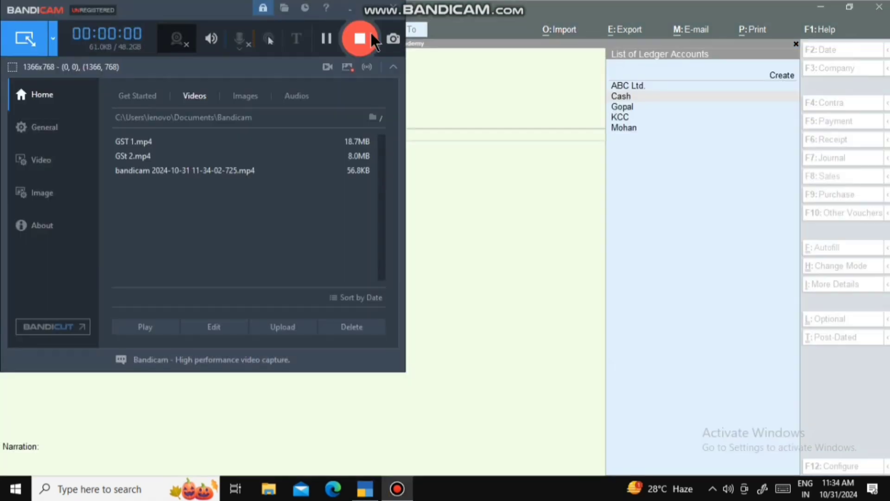
Quit the cash sales voucher without saving and switch the blank sales voucher to Accounting Invoice mode.
click(351, 9)
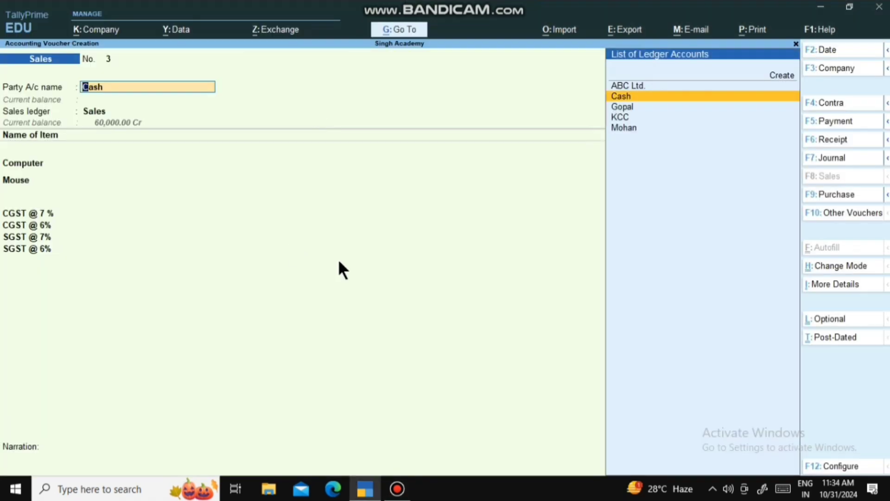
key(Escape)
key(Escape)
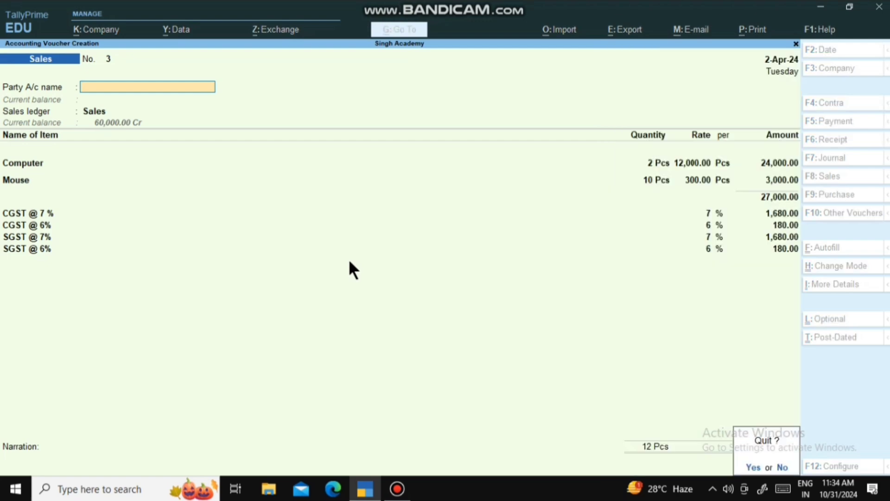
key(y)
key(Return)
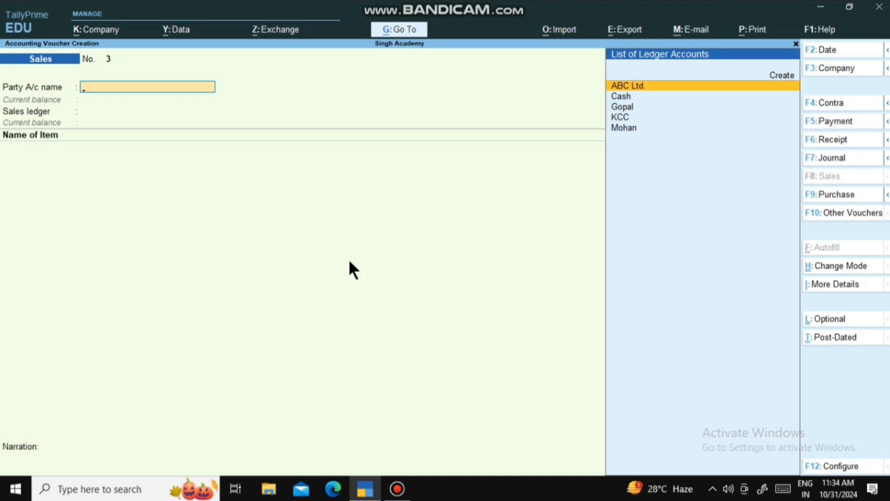
key(ctrl+h)
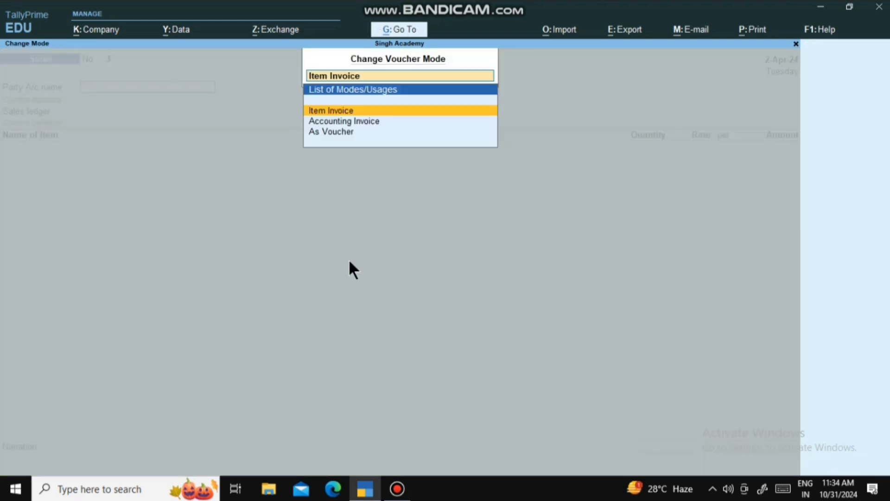
key(Down)
key(Return)
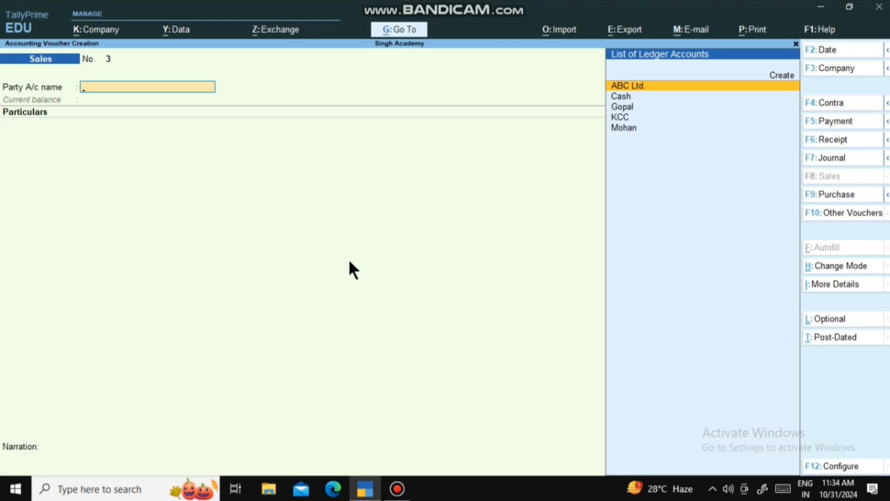
Create a party ledger from the sales voucher, entering the customer's name and grouping it under Sundry Debtors.
key(Down)
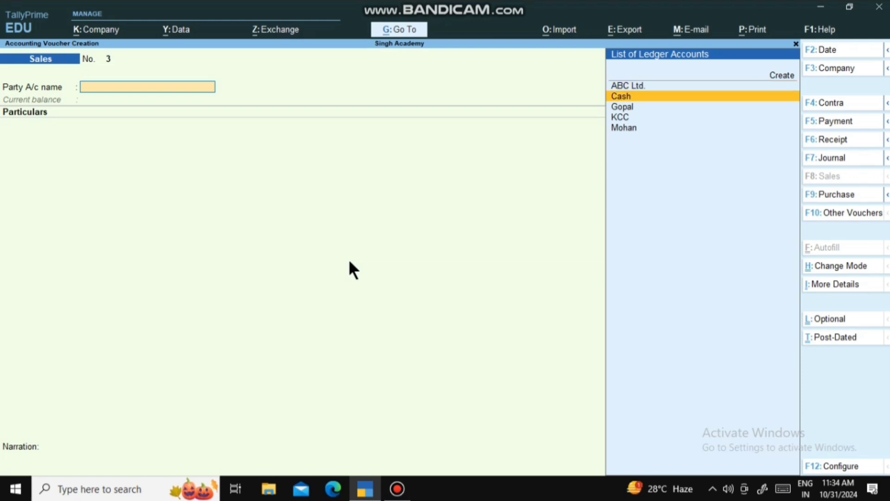
key(Up)
key(Up)
key(Return)
text(Ajay)
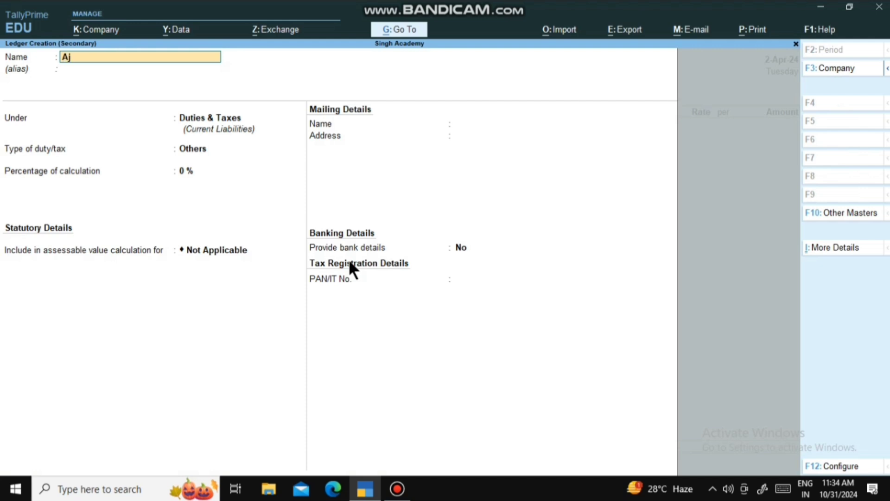
key(Return)
key(Return)
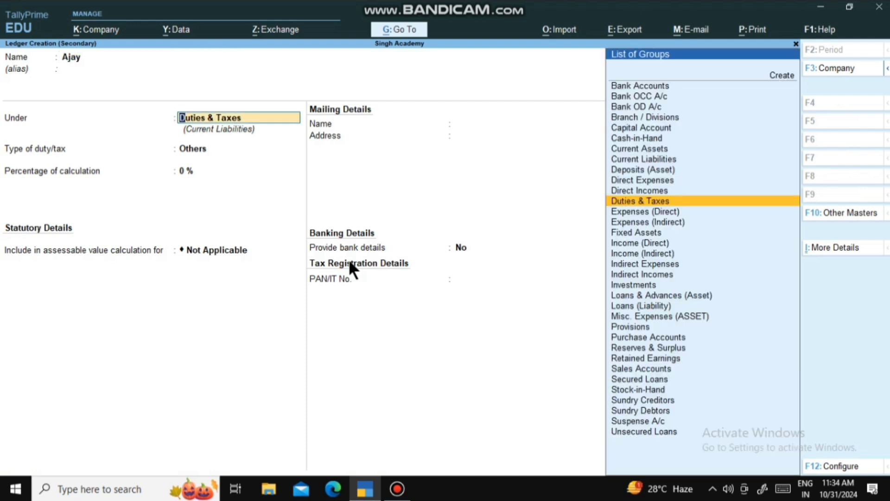
text(Sund)
key(Down)
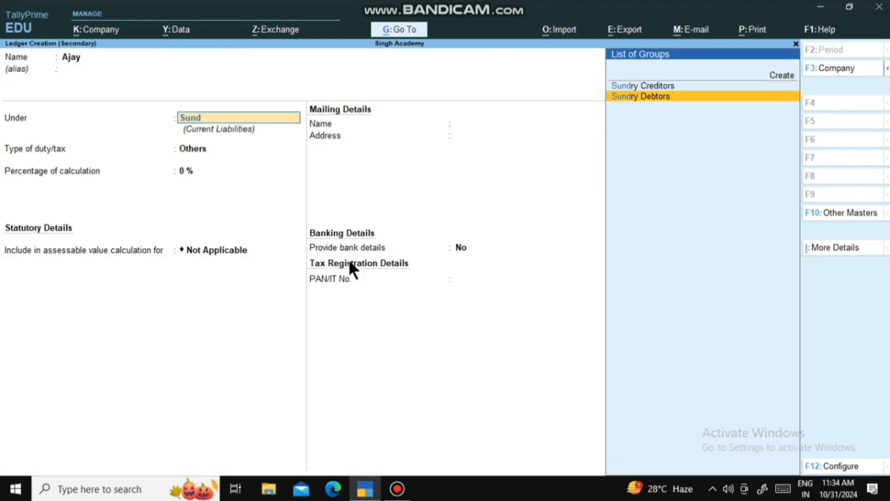
key(Return)
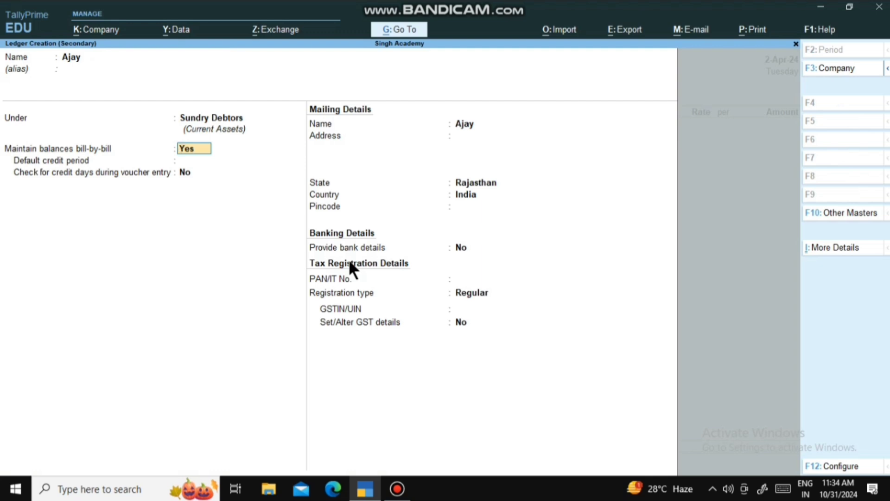
Save the party ledger with bill-by-bill balances on, state Rajasthan and registration type Regular, leaving address and GSTIN blank.
key(Return)
key(Return)
key(Return)
key(Return)
key(Return)
key(Return)
key(Return)
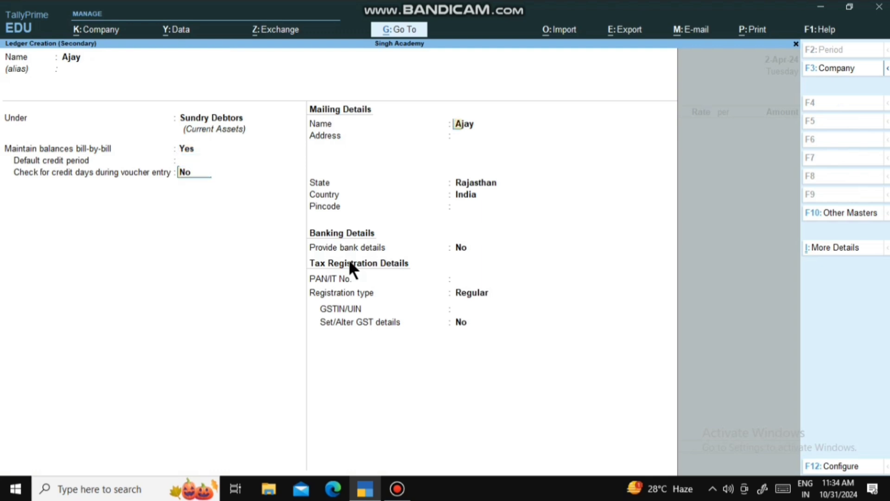
key(Return)
key(Return)
key(Return)
key(Return)
key(Return)
key(Return)
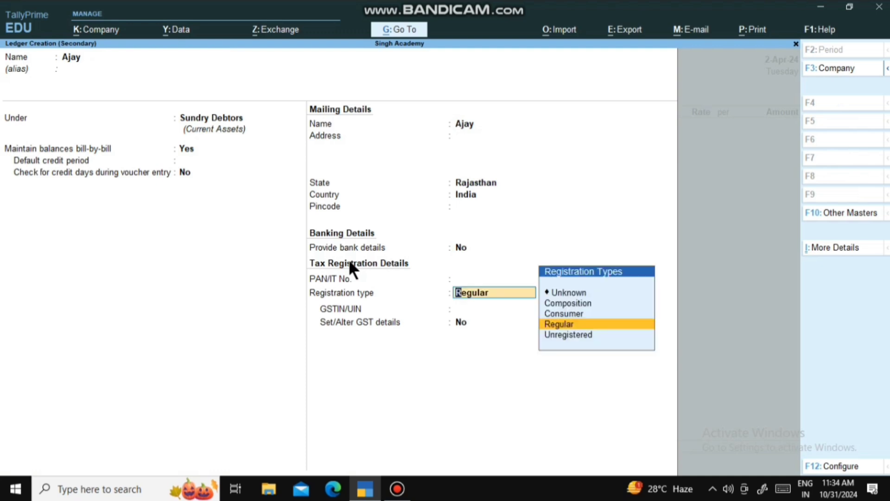
key(Return)
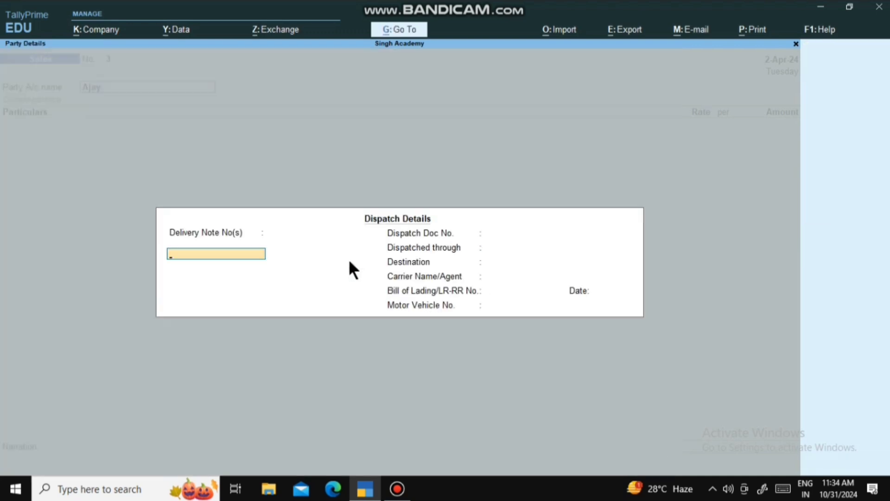
Leave the dispatch details blank and accept the party details for the sale.
key(Return)
key(Return)
key(Return)
key(Return)
key(Return)
key(Return)
key(Return)
key(Return)
key(Return)
key(Return)
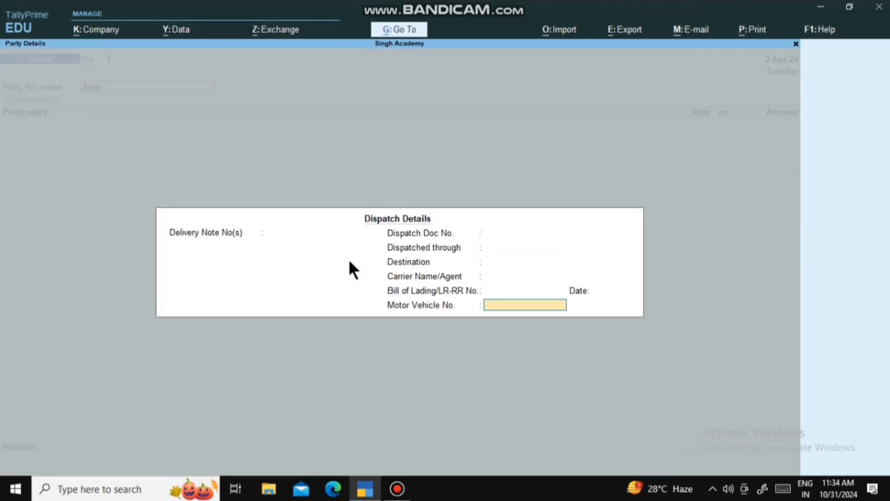
key(Return)
key(Return)
key(Return)
key(Return)
key(Return)
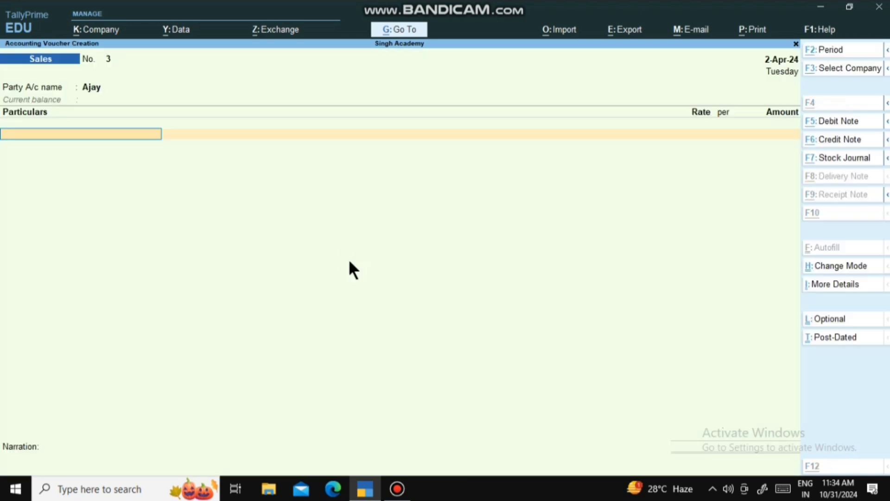
Create a Sales @ 14% ledger under Sales Accounts, with ledger type Not Applicable and GST Applicable.
key(alt+c)
text(Sa)
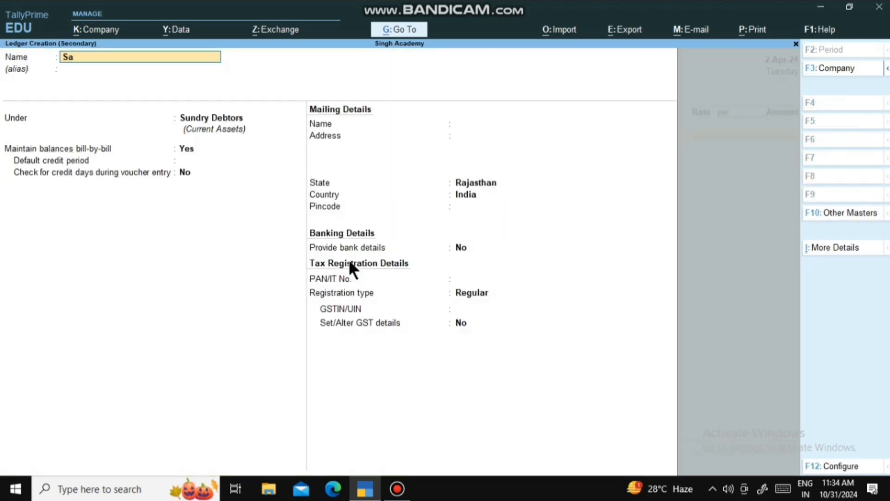
text(les @ 14%)
key(Return)
text(sa)
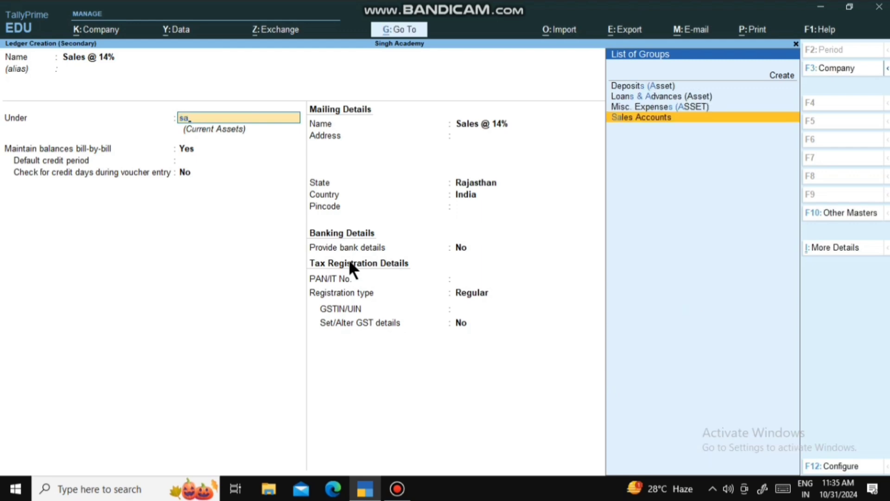
key(Return)
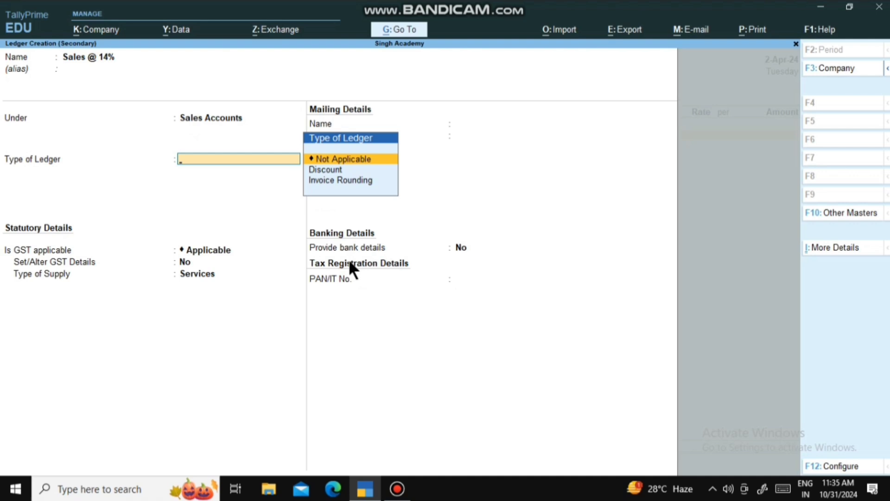
key(Return)
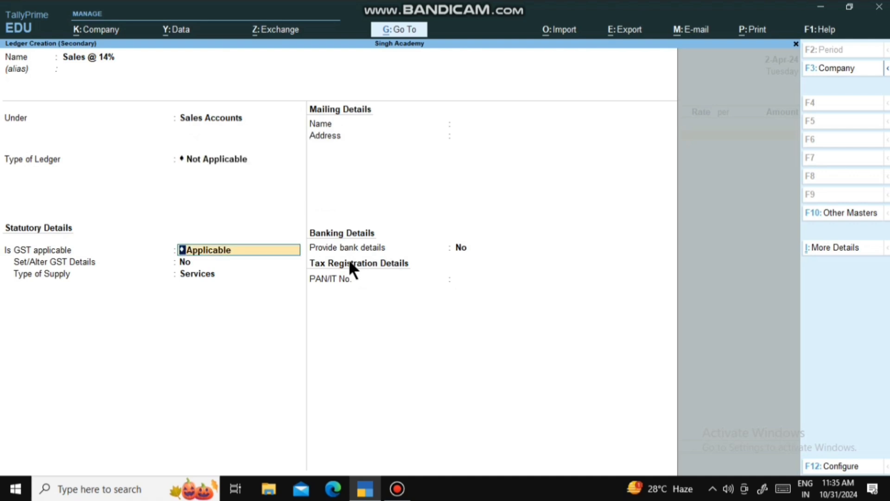
key(Return)
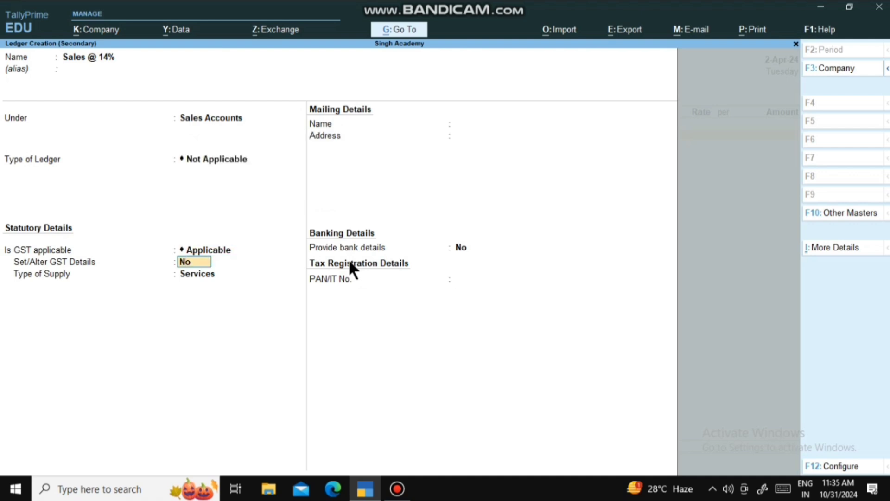
Enable the ledger's GST details with nature of transaction Sales Taxable and an integrated tax rate of 14 %.
text(yes)
key(Return)
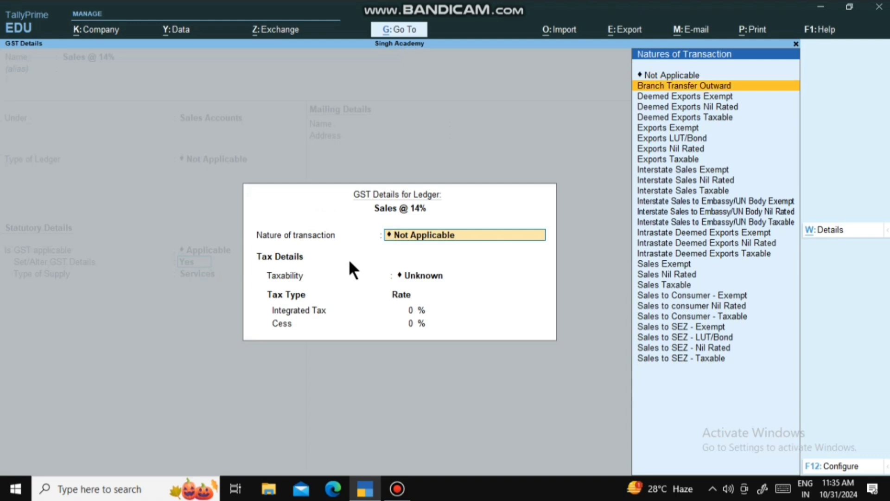
key(Down)
key(Up)
key(Up)
key(Down)
key(Down)
key(Down)
key(Down)
key(Down)
key(Down)
key(Down)
key(Down)
key(Down)
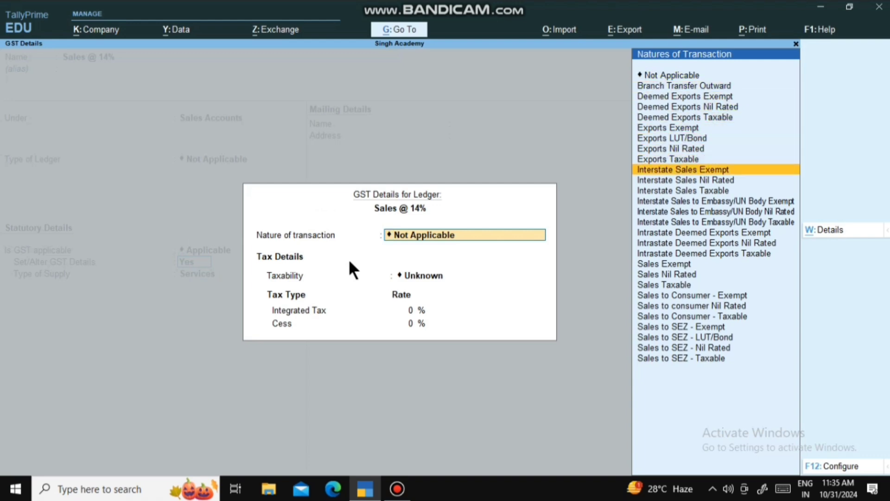
key(Up)
key(Down)
key(Down)
key(Down)
key(Down)
key(Down)
key(Down)
key(Down)
key(Down)
key(Down)
key(Down)
key(Down)
key(Down)
key(Return)
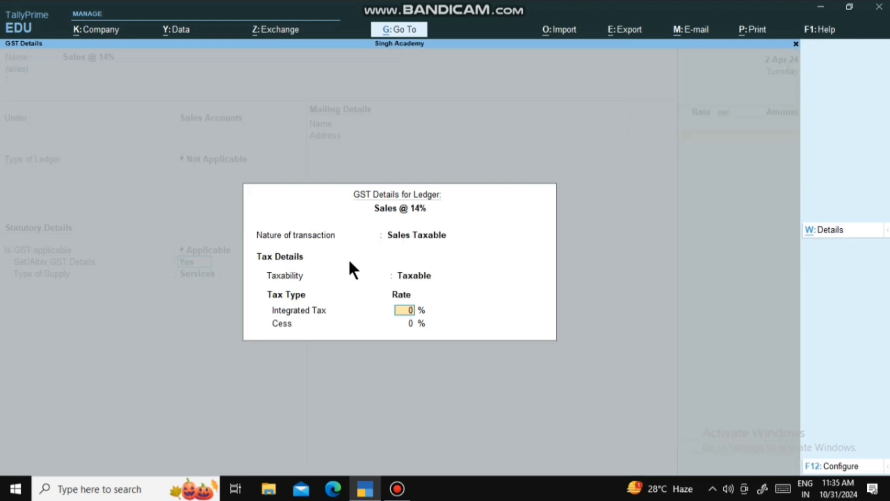
text(14)
key(Return)
key(Return)
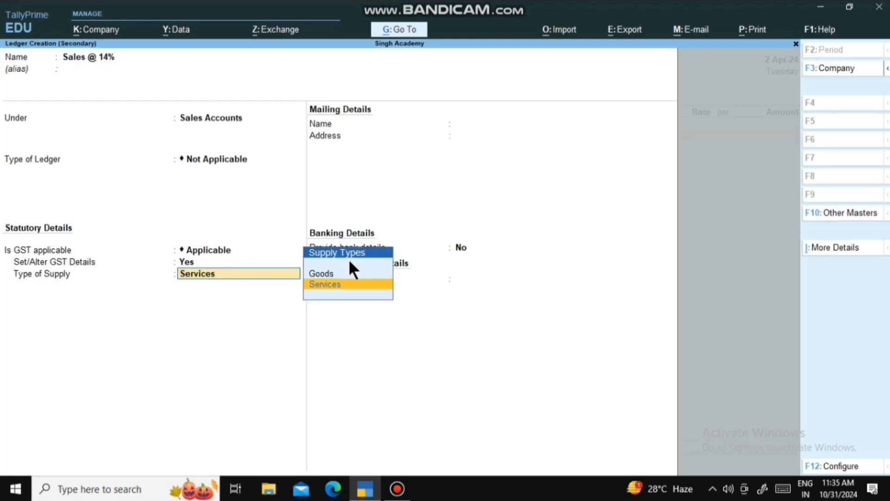
Set the type of supply to Goods and save the Sales @ 14% ledger into the voucher.
key(Up)
key(Return)
key(Return)
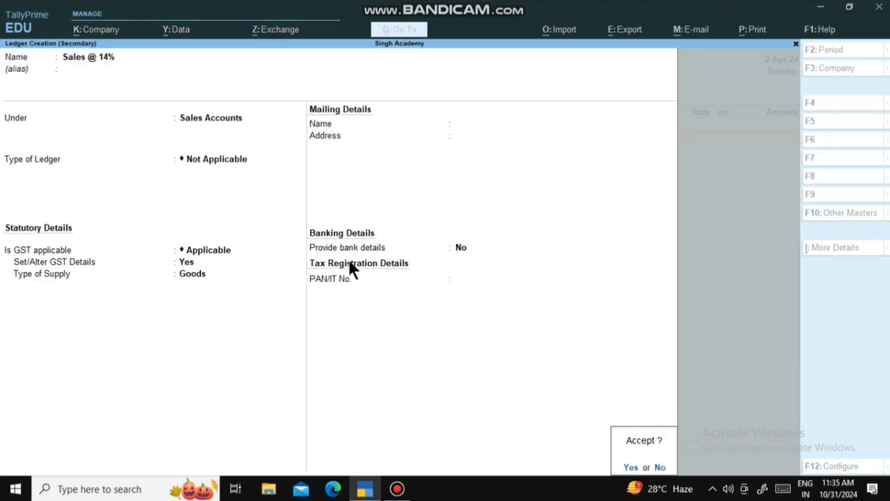
key(Return)
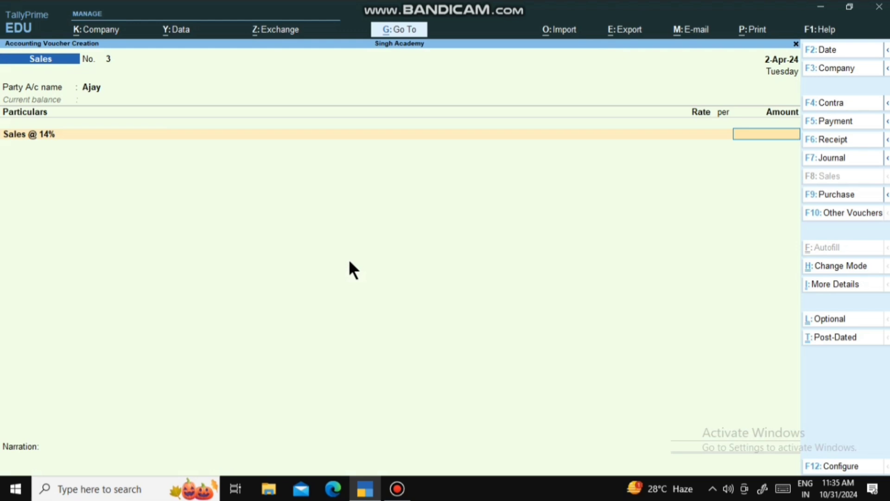
Enter an amount of 20,000 for the Sales @ 14% line and add the CGST @ 7 % ledger below it.
text(20000)
key(Return)
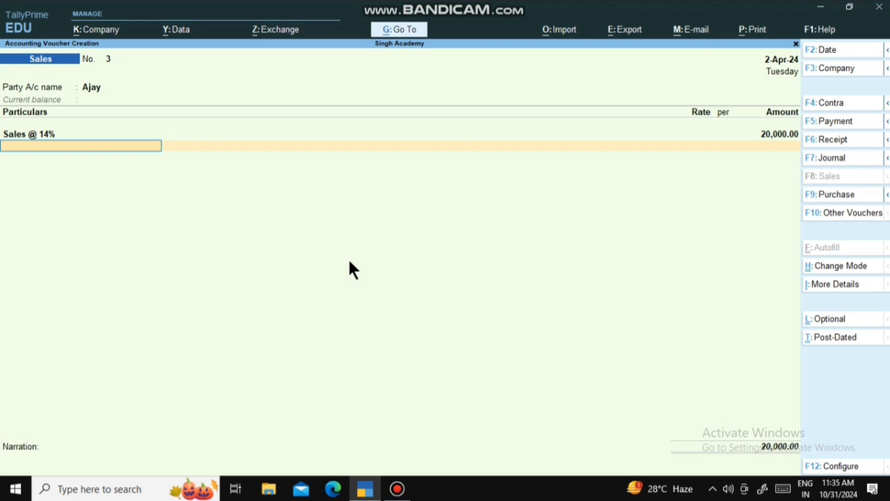
key(space)
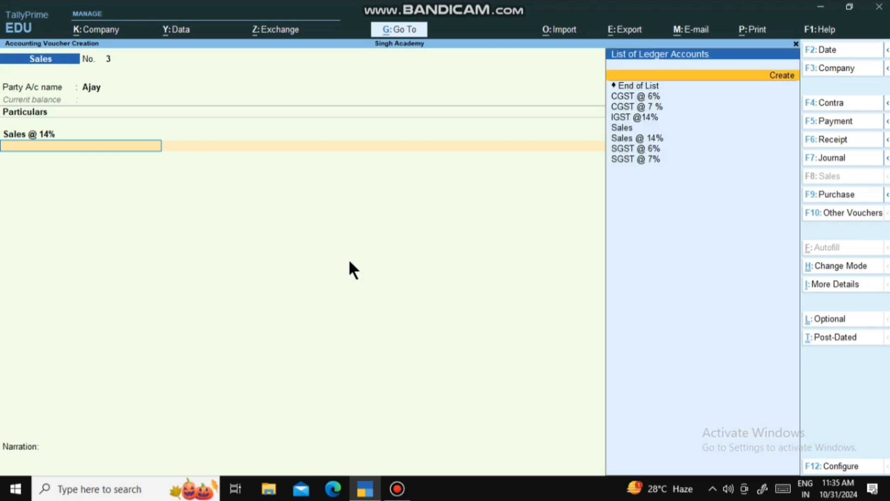
key(Down)
key(Down)
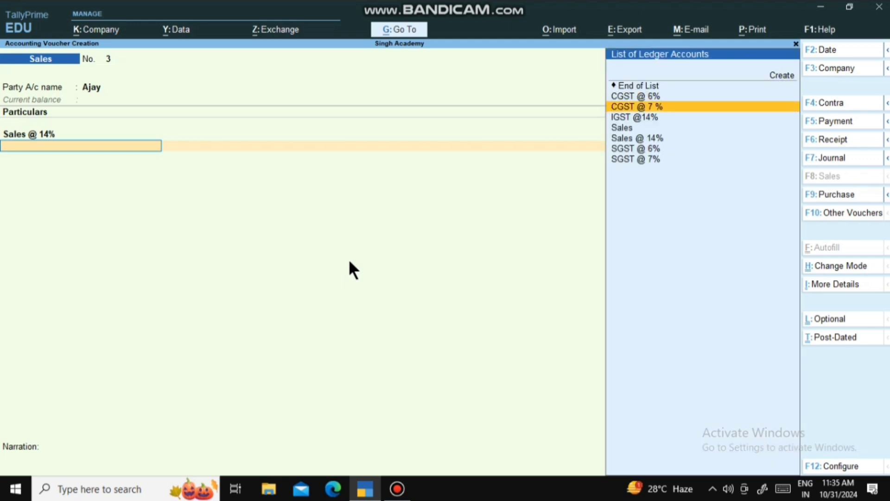
key(Return)
key(Return)
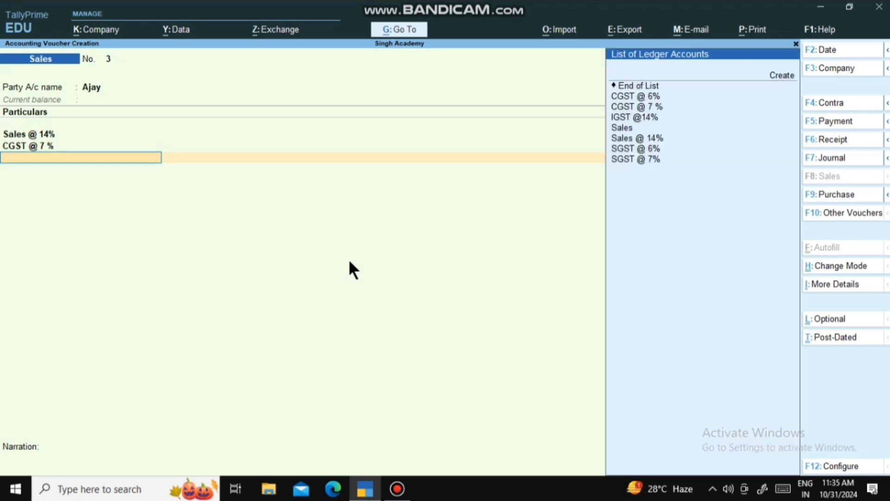
Add the SGST @ 7% ledger as the next tax line of the sales voucher.
key(Down)
key(Down)
key(Down)
key(Down)
key(Down)
key(Down)
key(Down)
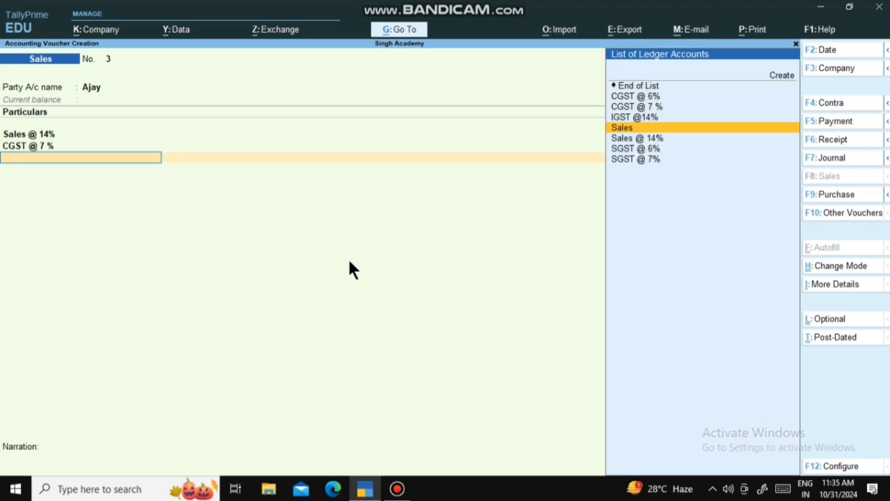
key(Return)
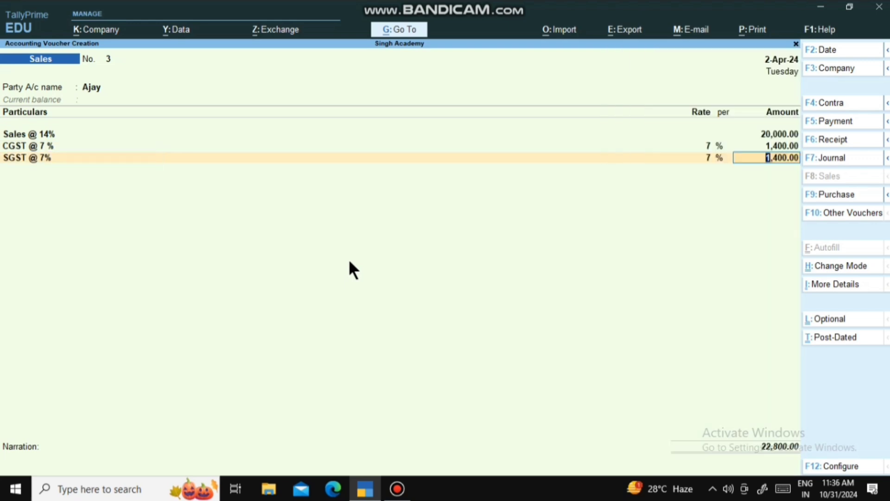